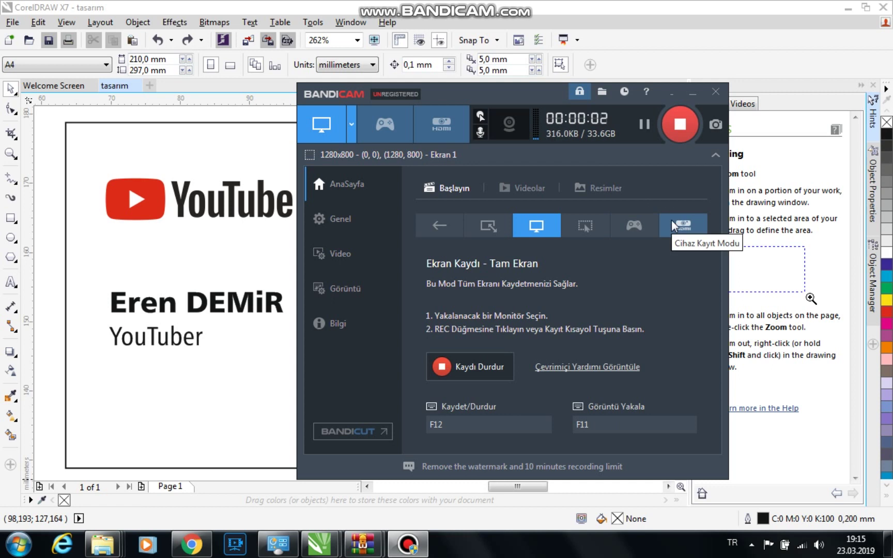
Bring the CorelDRAW drawing in front of Bandicam and select the YouTube logo.
{"action": "left_click", "coordinate": [38, 243]}
{"action": "left_click_drag", "start_coordinate": [50, 175], "coordinate": [335, 253]}
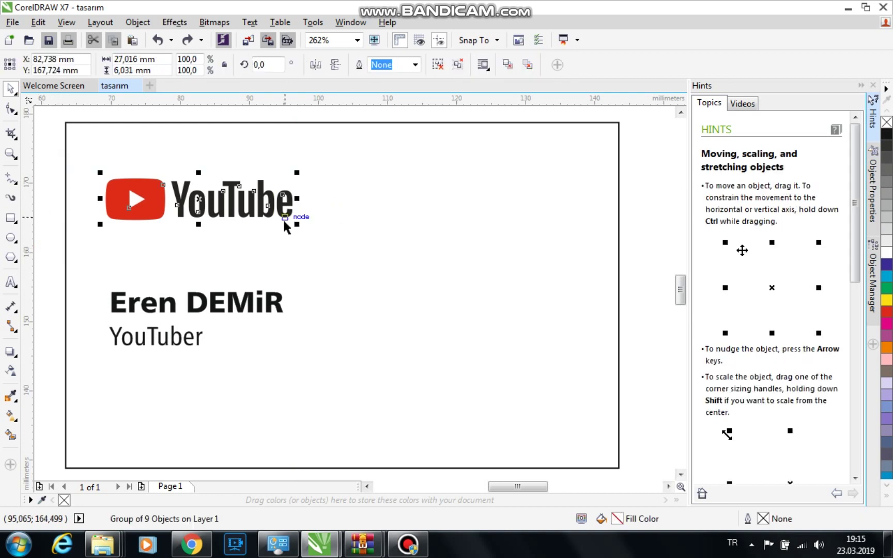
{"action": "left_click", "coordinate": [205, 216]}
{"action": "left_click", "coordinate": [43, 149]}
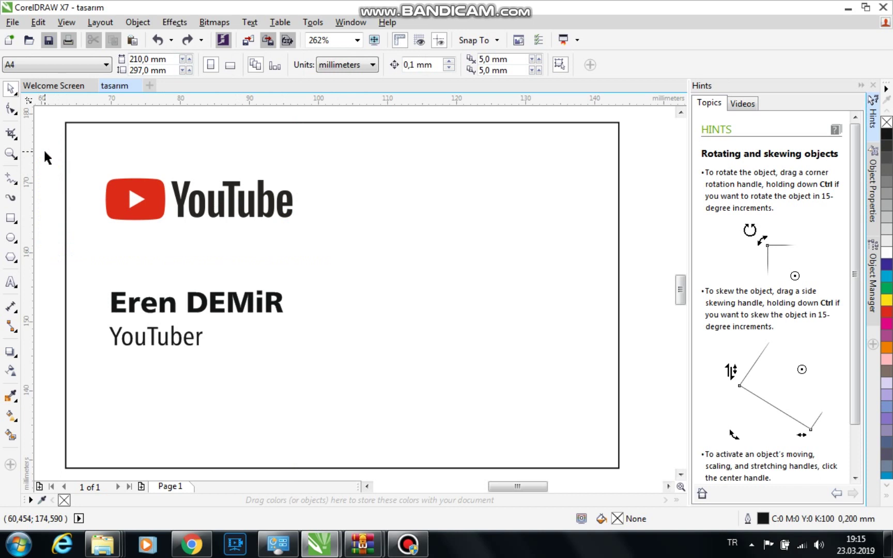
{"action": "left_click_drag", "start_coordinate": [44, 151], "coordinate": [350, 253]}
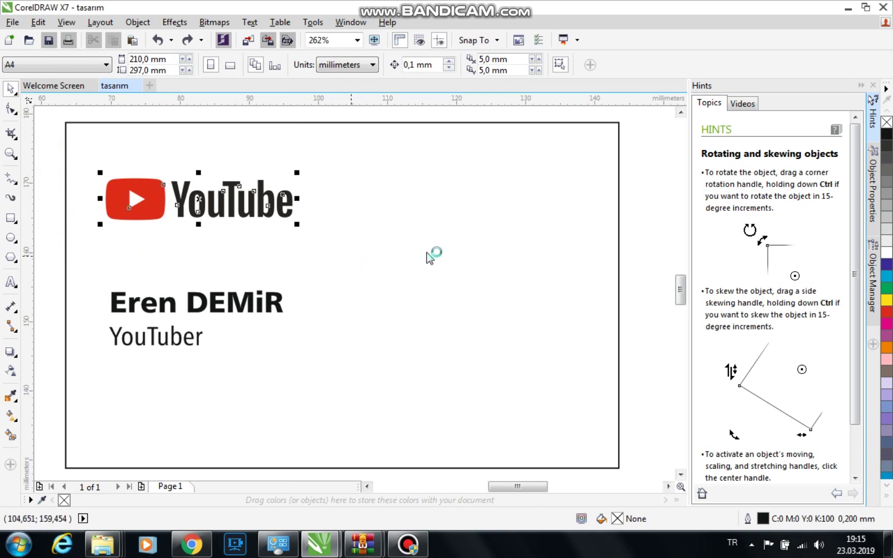
{"action": "left_click_drag", "start_coordinate": [48, 151], "coordinate": [349, 240]}
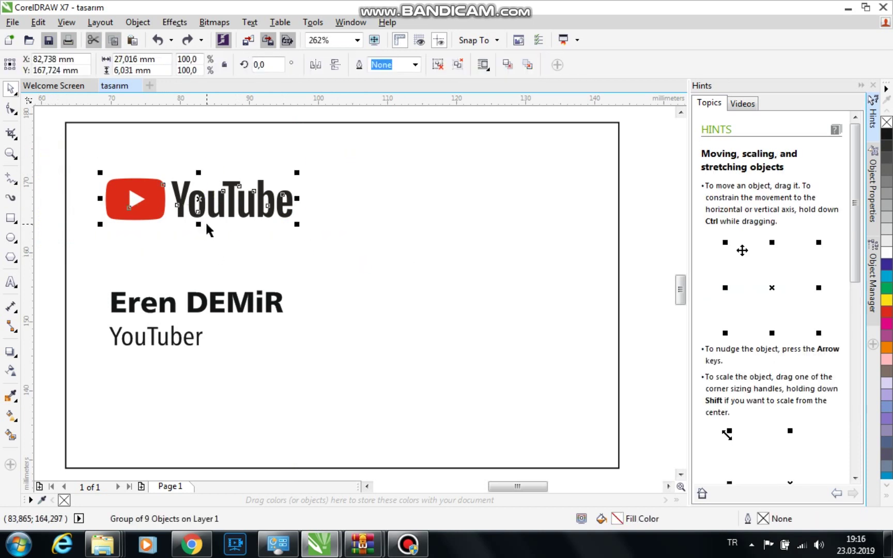
{"action": "mouse_move", "coordinate": [37, 156]}
{"action": "left_mouse_down"}
{"action": "mouse_move", "coordinate": [345, 241]}
{"action": "mouse_move", "coordinate": [307, 235]}
{"action": "left_mouse_up"}
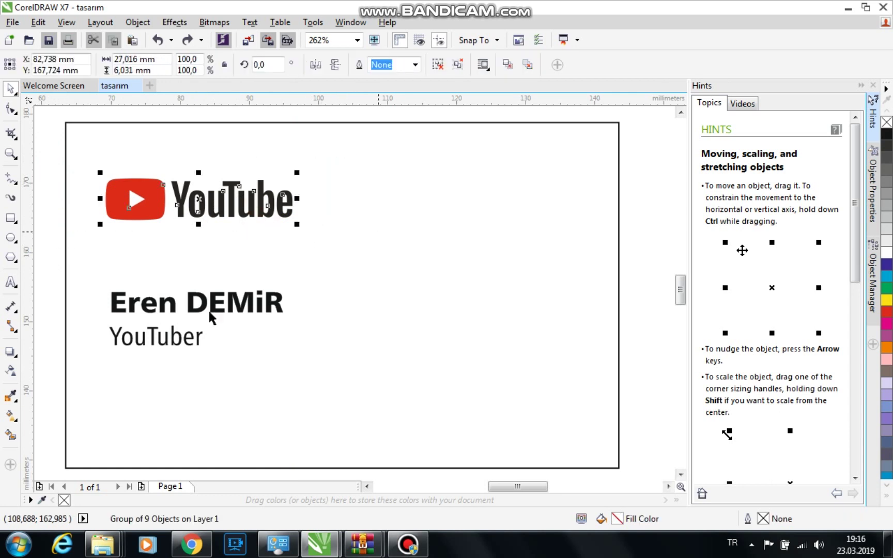
{"action": "left_click", "coordinate": [203, 340]}
{"action": "left_click", "coordinate": [284, 245]}
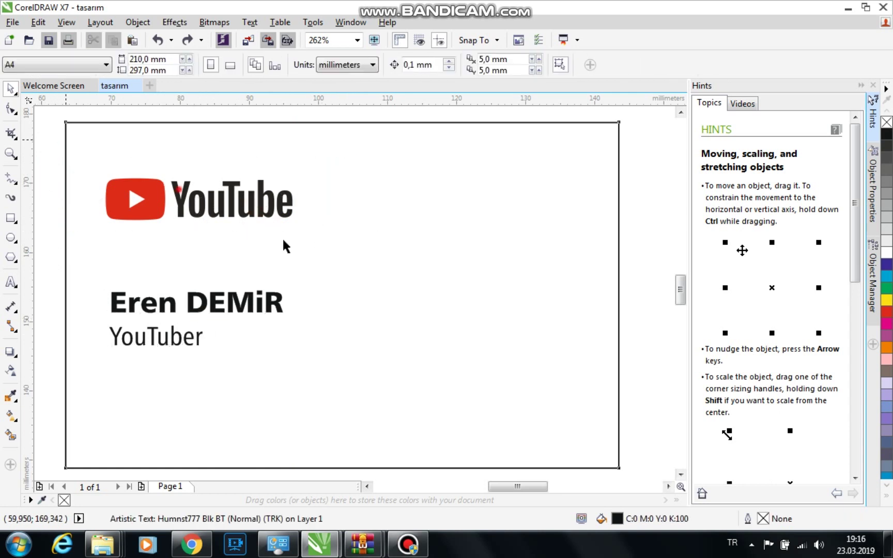
{"action": "left_click", "coordinate": [333, 249]}
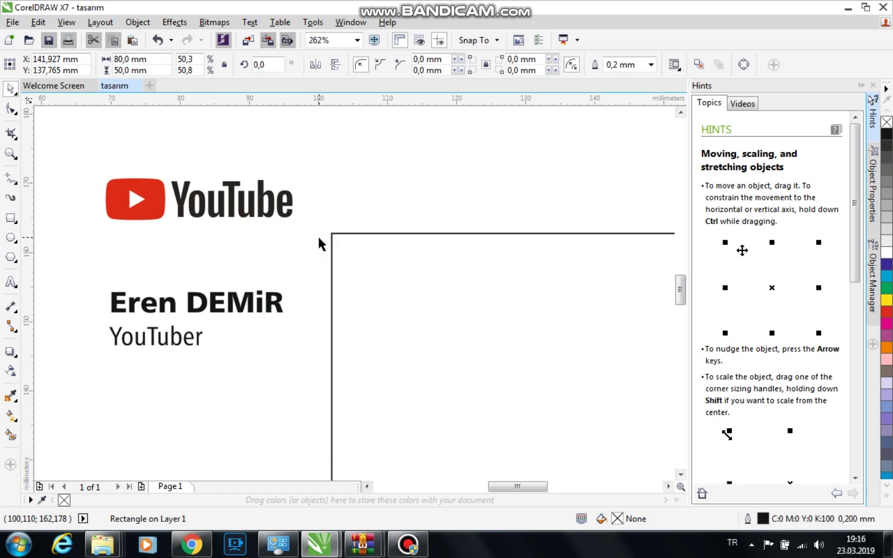
{"action": "left_click", "coordinate": [46, 134]}
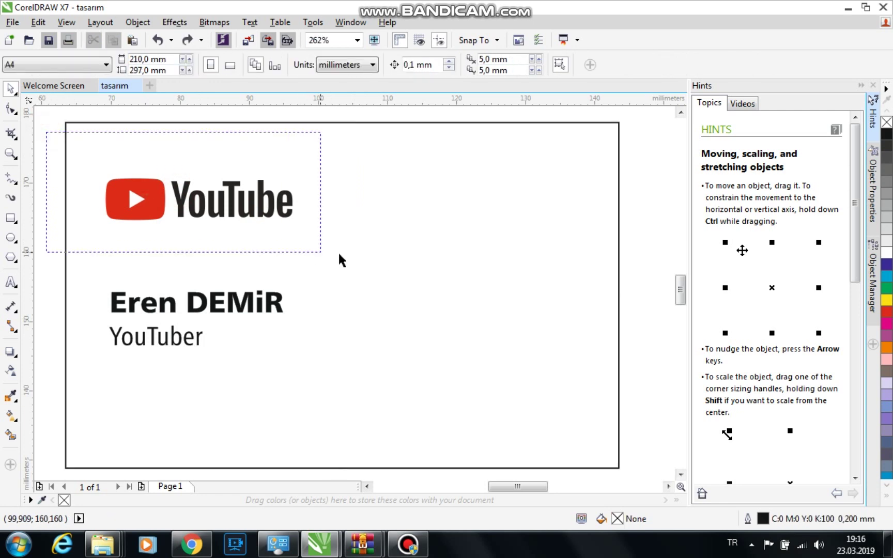
{"action": "left_click_drag", "start_coordinate": [47, 134], "coordinate": [328, 250]}
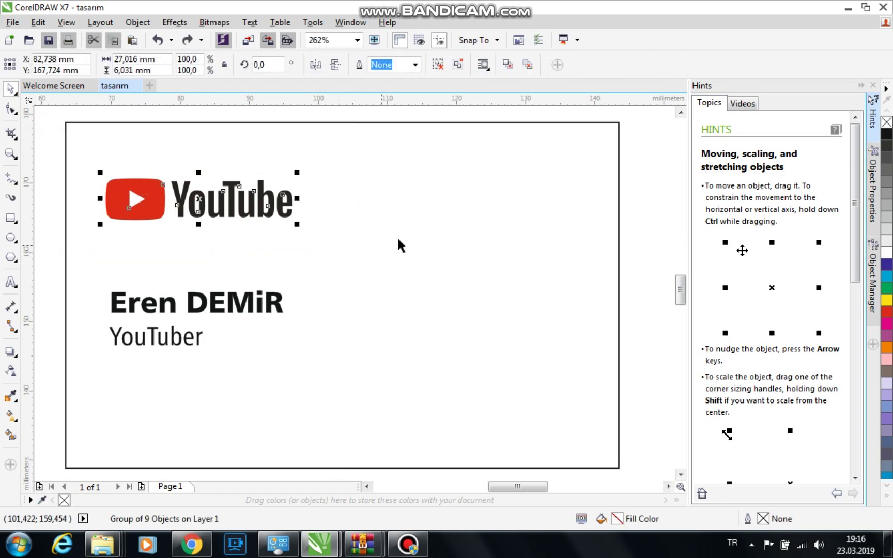
{"action": "left_click", "coordinate": [434, 176], "text": "shift"}
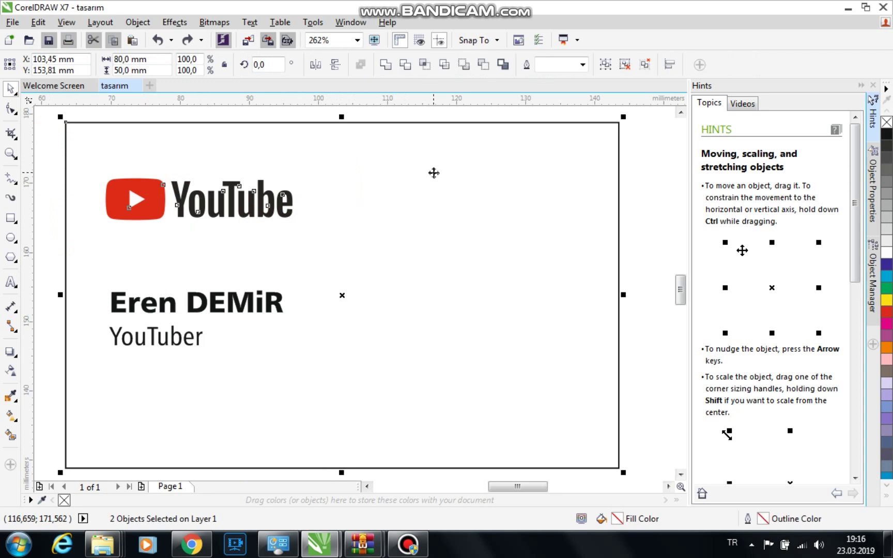
Centre the YouTube logo horizontally on the card rectangle.
{"action": "key", "text": "c"}
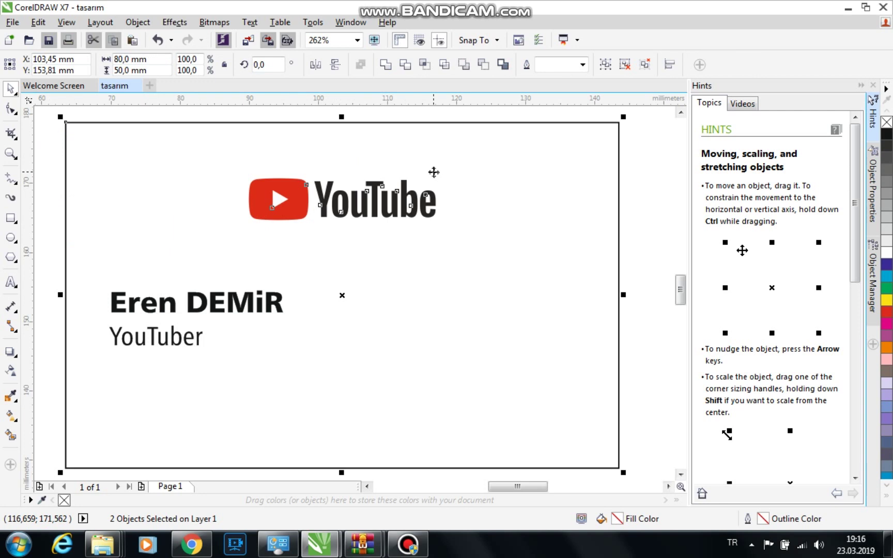
{"action": "left_click", "coordinate": [371, 239]}
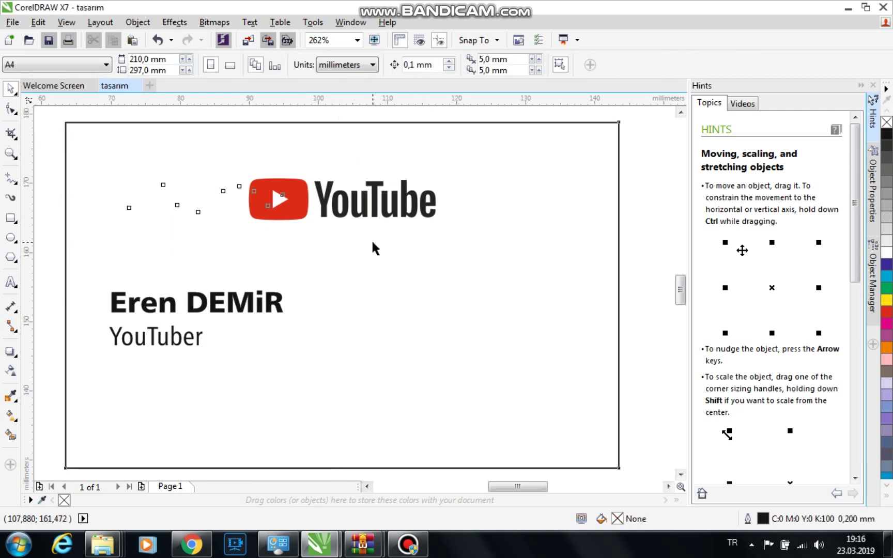
{"action": "key", "text": "ctrl+z"}
{"action": "left_click_drag", "start_coordinate": [48, 155], "coordinate": [335, 255]}
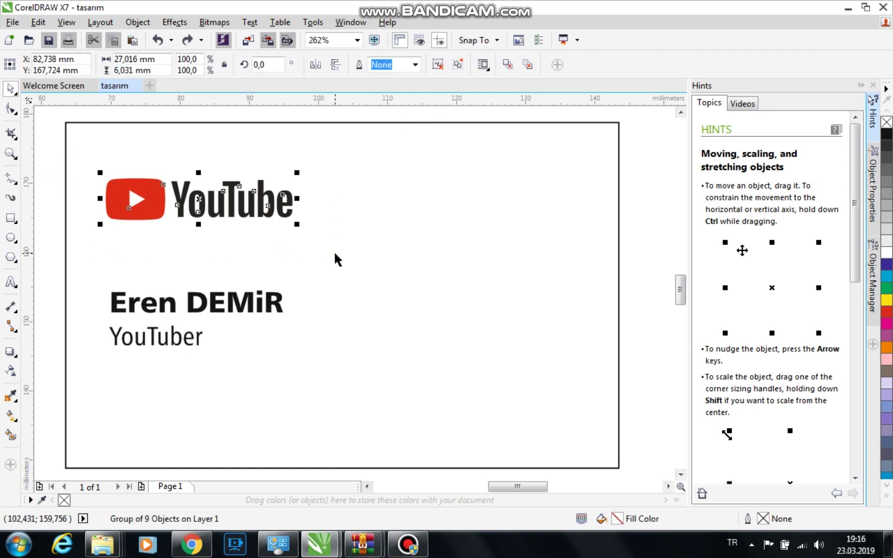
{"action": "left_click", "coordinate": [76, 194], "text": "shift"}
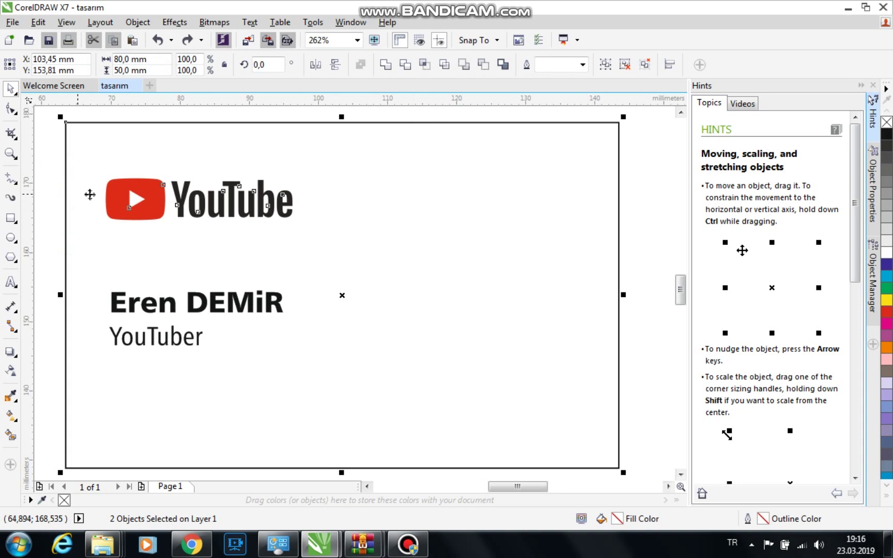
{"action": "key", "text": "c"}
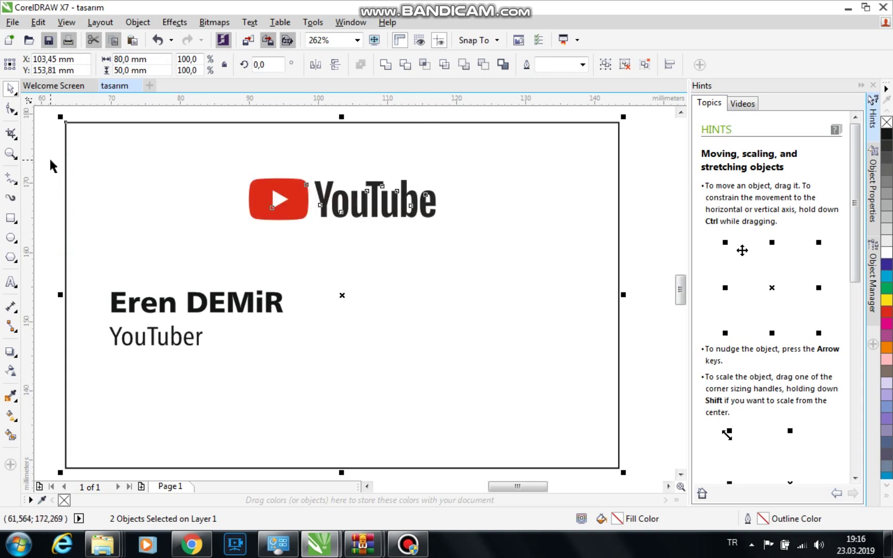
Centre the name and YouTuber text block horizontally on the card.
{"action": "left_click_drag", "start_coordinate": [46, 147], "coordinate": [473, 256]}
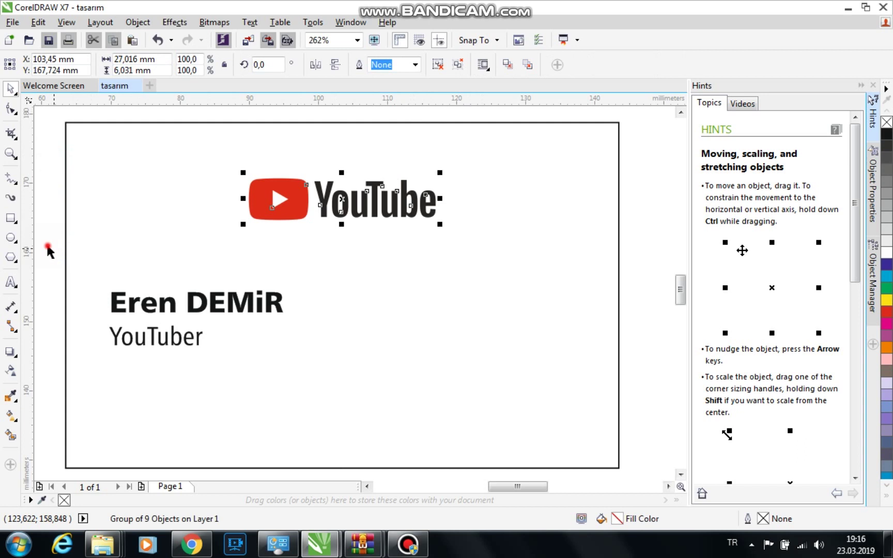
{"action": "left_click_drag", "start_coordinate": [45, 248], "coordinate": [317, 385]}
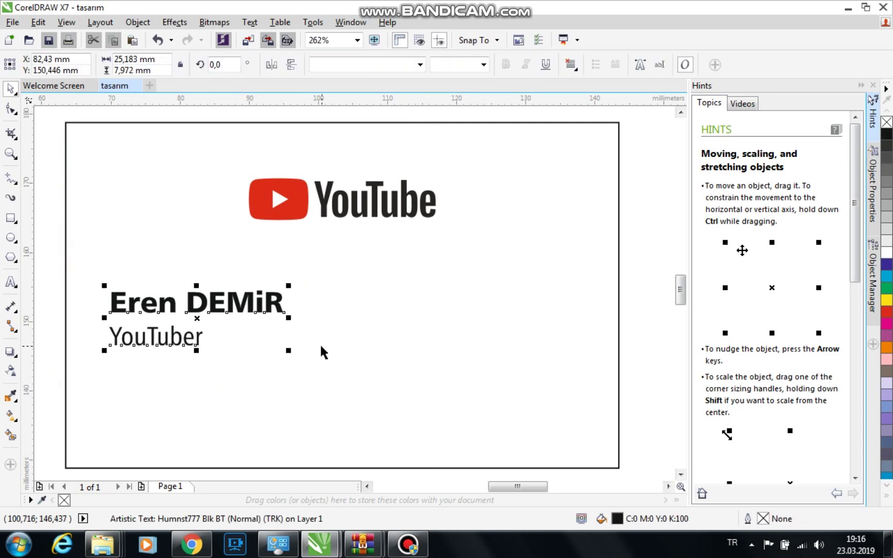
{"action": "left_click", "coordinate": [348, 345], "text": "shift"}
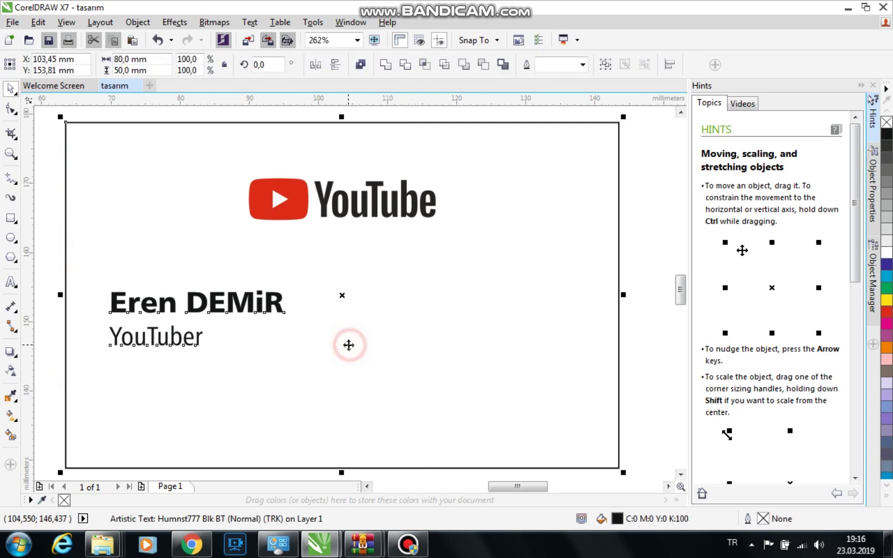
{"action": "key", "text": "c"}
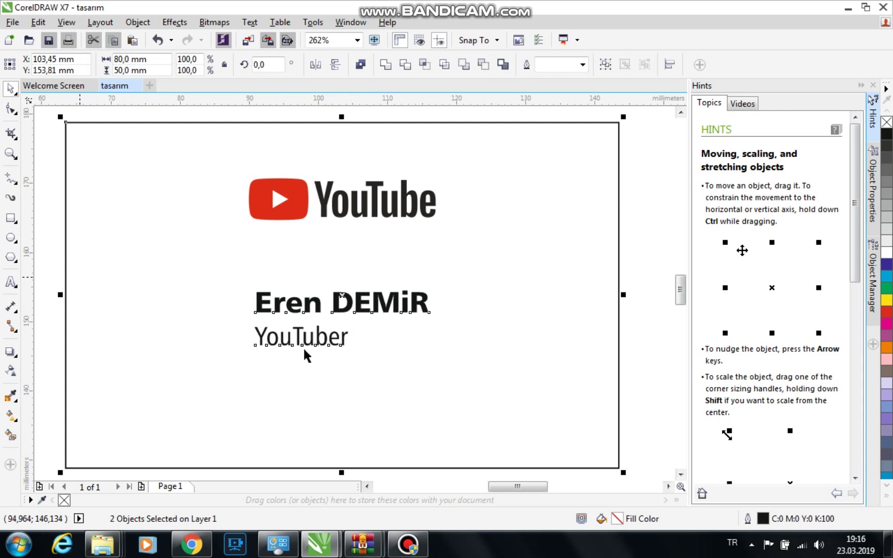
{"action": "left_click", "coordinate": [307, 357]}
{"action": "left_click", "coordinate": [314, 306]}
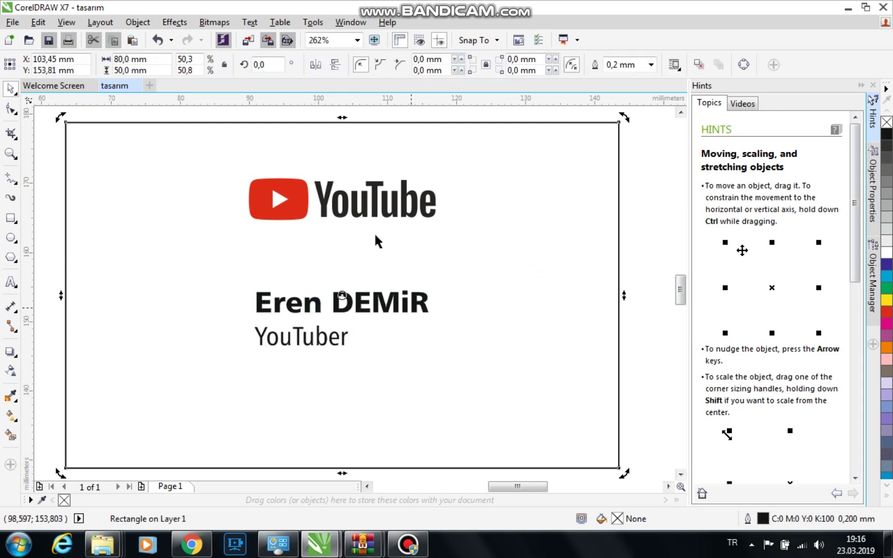
{"action": "left_click", "coordinate": [650, 198]}
{"action": "scroll", "coordinate": [330, 325], "scroll_direction": "down", "scroll_amount": 2}
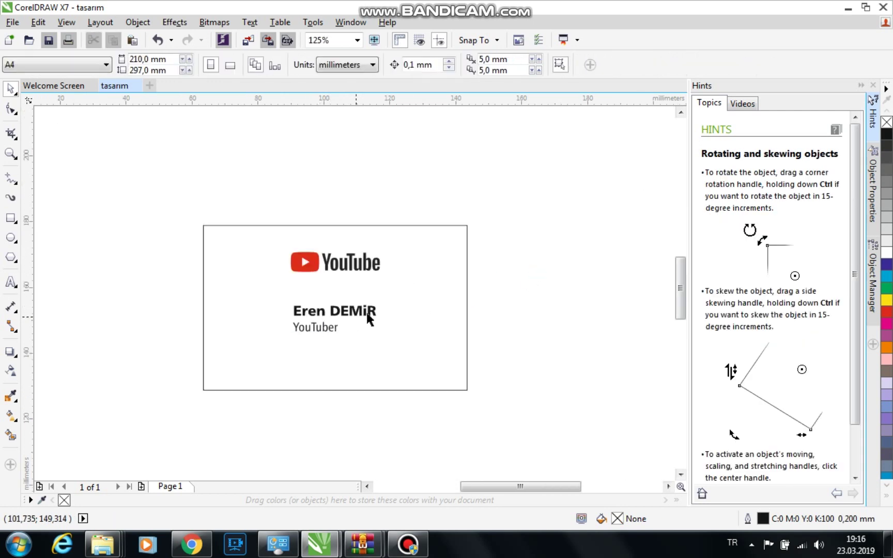
{"action": "key", "text": "z"}
{"action": "left_click_drag", "start_coordinate": [505, 210], "coordinate": [206, 399]}
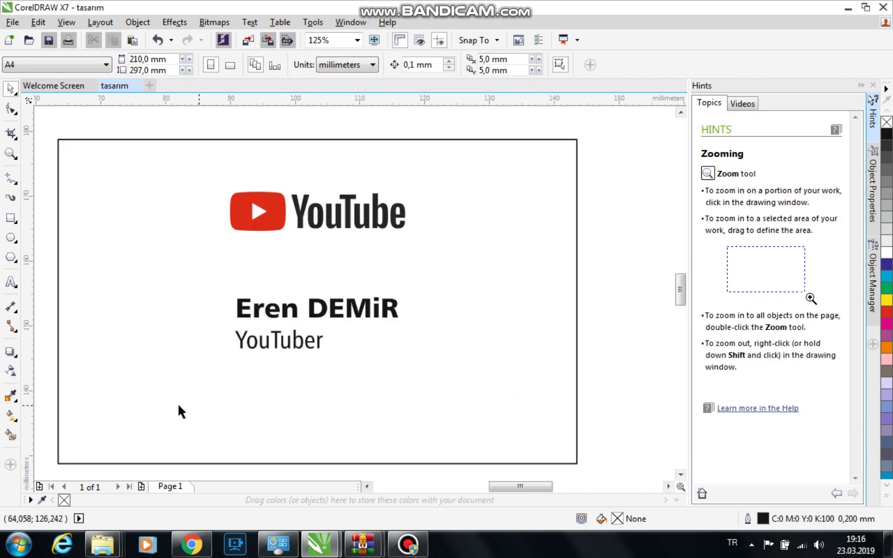
{"action": "right_click", "coordinate": [219, 403]}
{"action": "left_click_drag", "start_coordinate": [129, 443], "coordinate": [451, 257]}
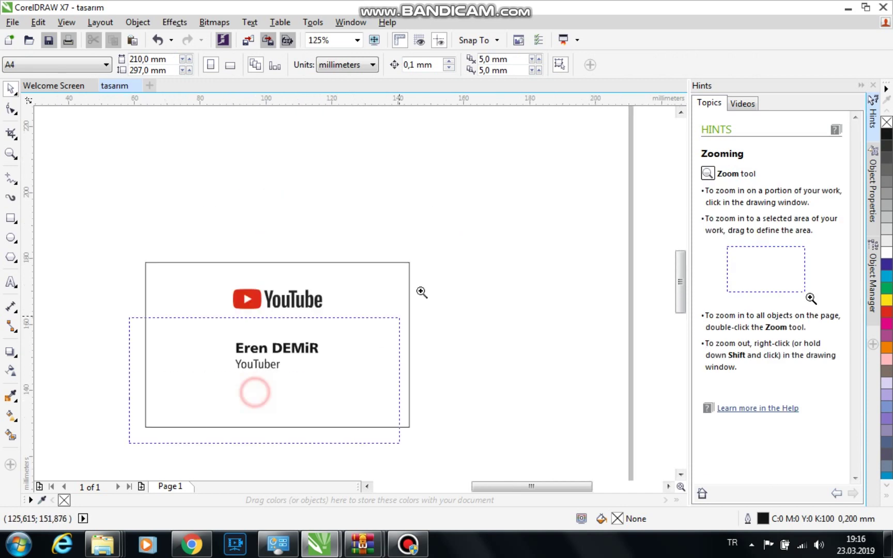
{"action": "left_click", "coordinate": [10, 89]}
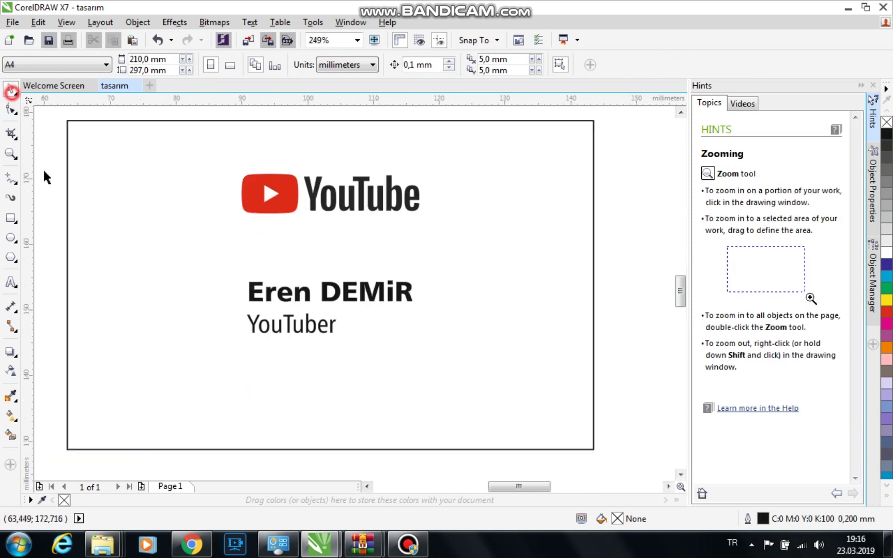
{"action": "left_click", "coordinate": [308, 297]}
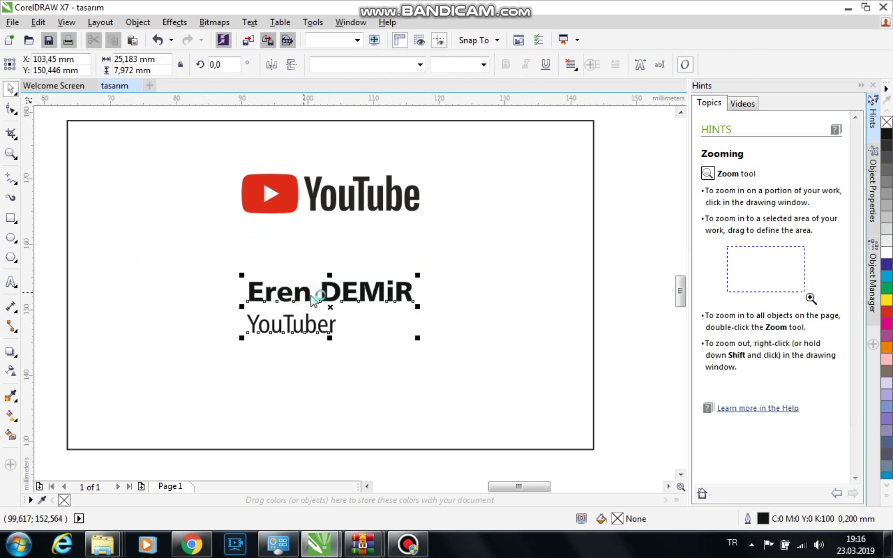
{"action": "left_click", "coordinate": [57, 228]}
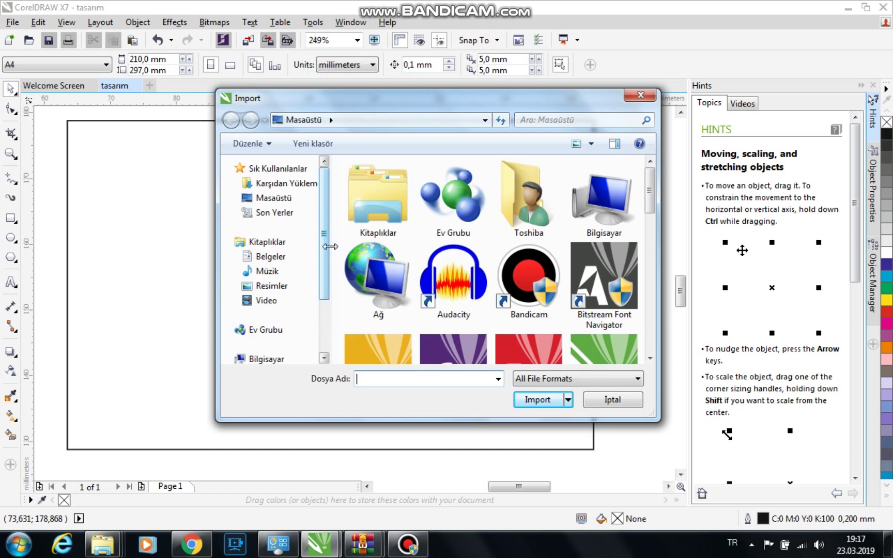
Cancel the Import dialog without importing anything.
{"action": "mouse_move", "coordinate": [324, 257]}
{"action": "left_mouse_down"}
{"action": "mouse_move", "coordinate": [323, 302]}
{"action": "mouse_move", "coordinate": [333, 205]}
{"action": "left_mouse_up"}
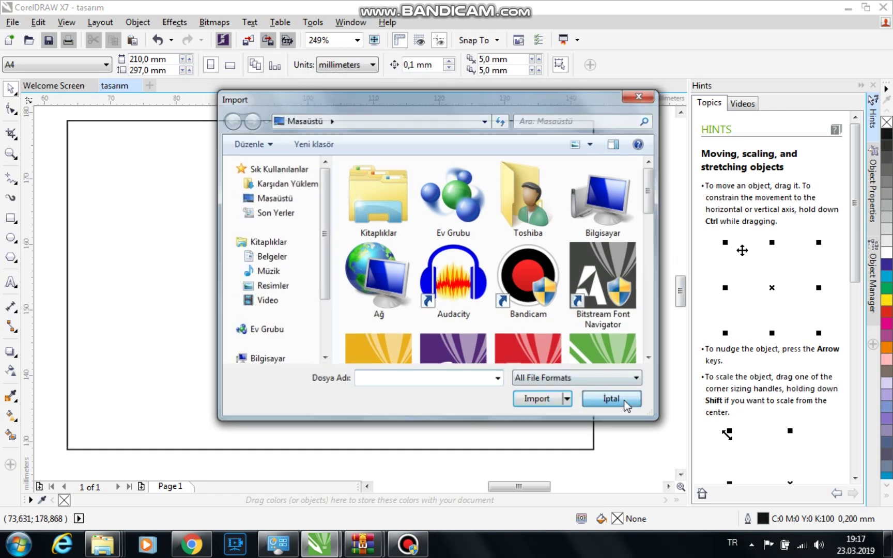
{"action": "left_click", "coordinate": [614, 400]}
Minimize CorelDRAW, the Bandicam panel and Chrome to reveal the desktop.
{"action": "left_click", "coordinate": [849, 9]}
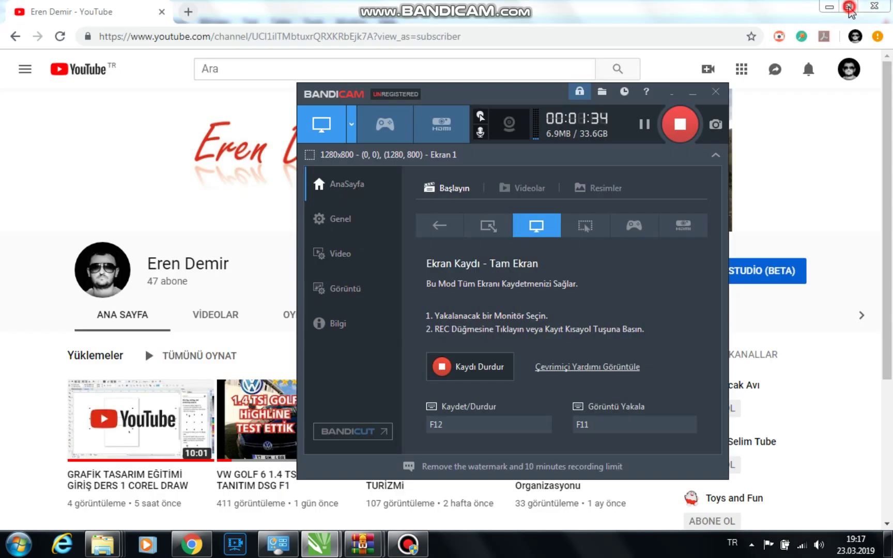
{"action": "left_click", "coordinate": [688, 93]}
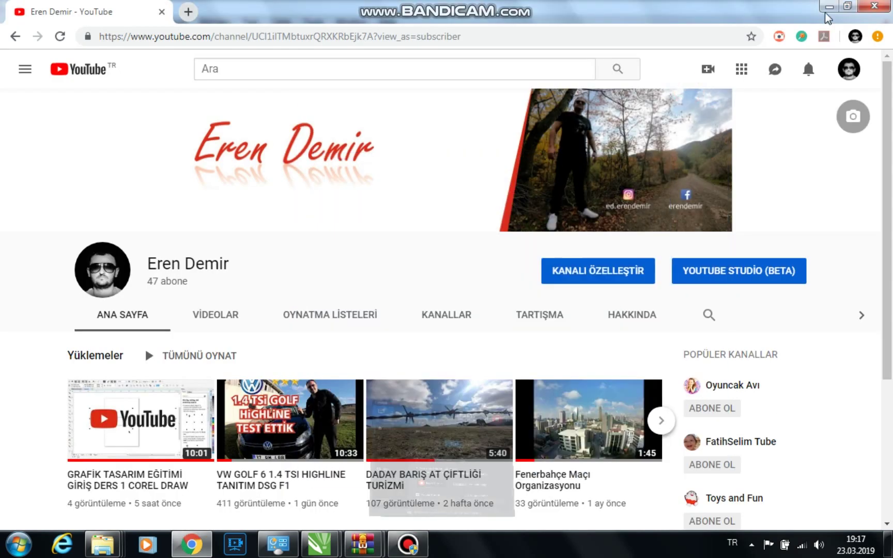
{"action": "left_click", "coordinate": [847, 6]}
{"action": "left_click", "coordinate": [802, 10]}
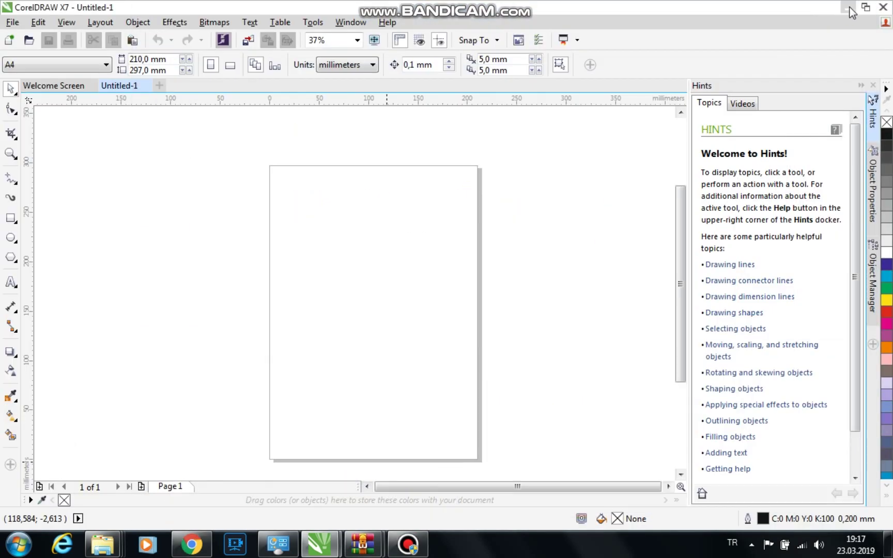
{"action": "left_click", "coordinate": [846, 8]}
Refresh the desktop with Yenile and open Bilgisayar.
{"action": "right_click", "coordinate": [427, 238]}
{"action": "left_click", "coordinate": [476, 280]}
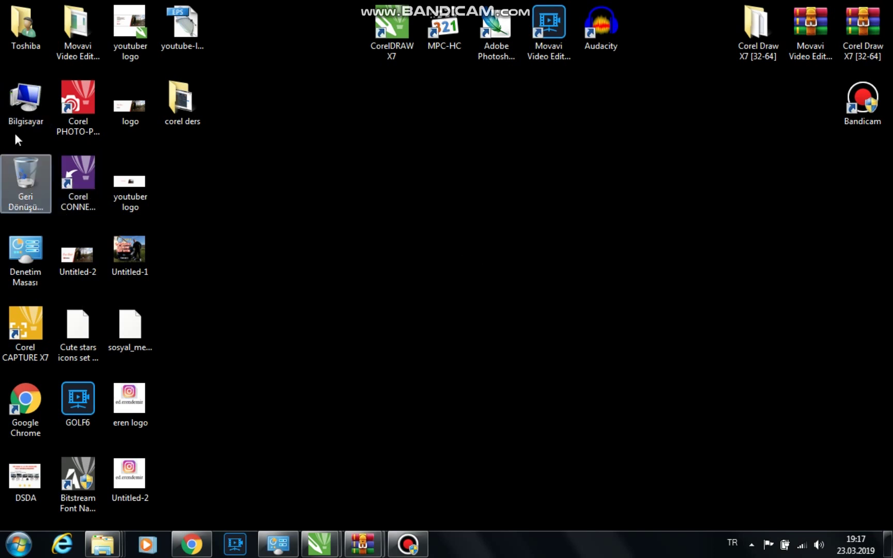
{"action": "double_click", "coordinate": [30, 110]}
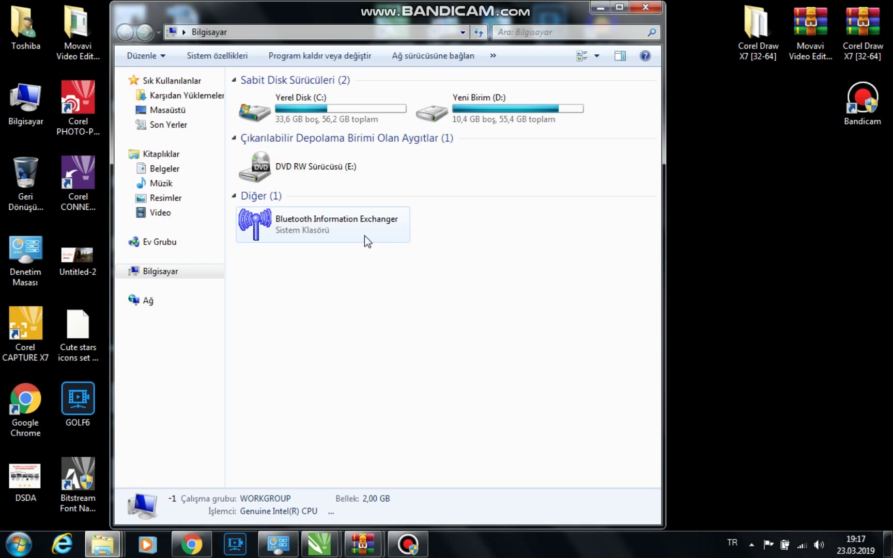
In Karşıdan Yüklemeler, open the Sosyal Medya Araçları Icon zip archive.
{"action": "left_click", "coordinate": [202, 95]}
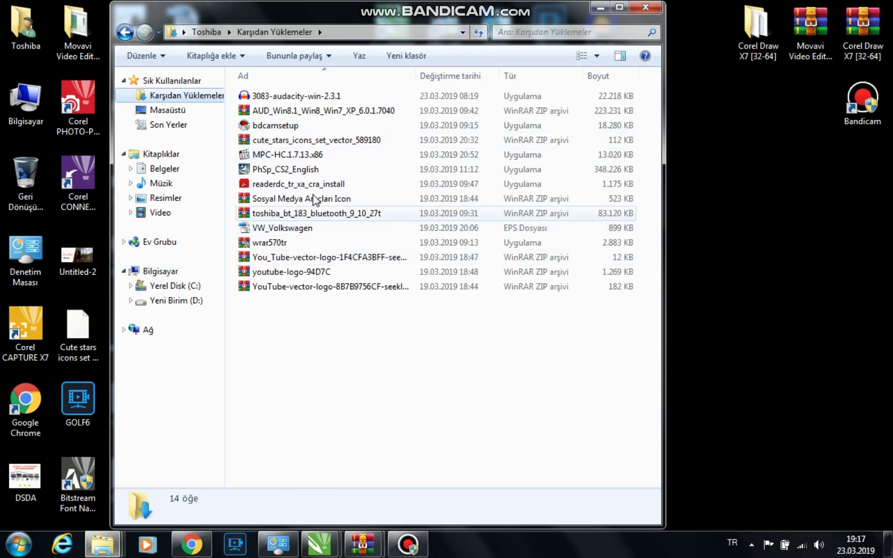
{"action": "left_click", "coordinate": [315, 199]}
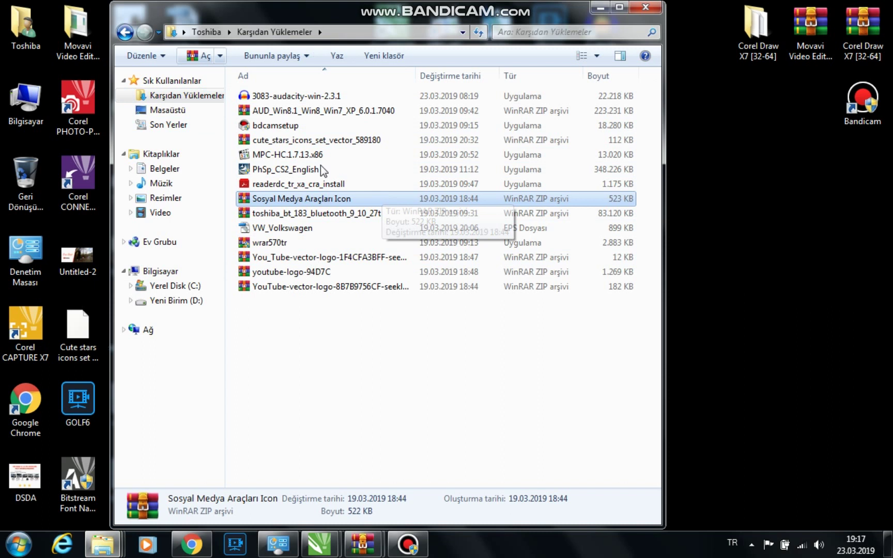
{"action": "left_click", "coordinate": [340, 202]}
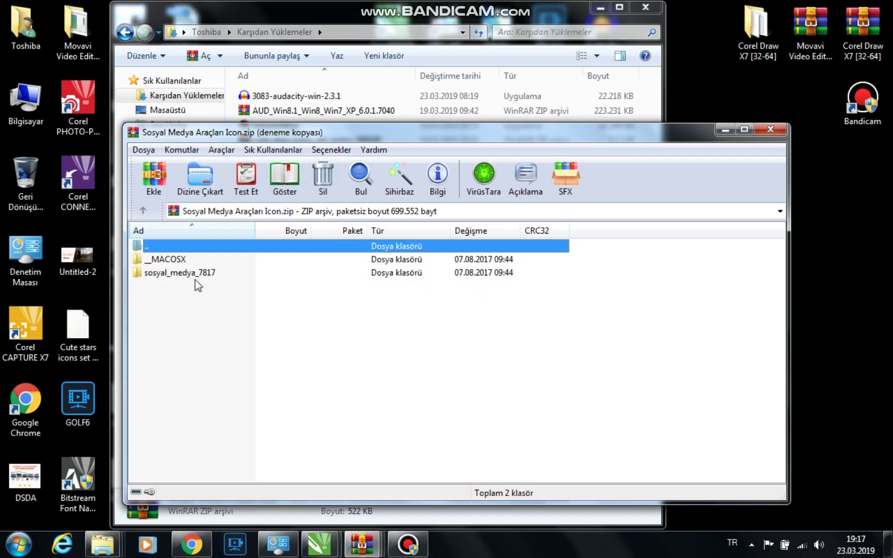
Extract sosyal_medya_7817.ai to Masaüstü, overwriting the existing copy.
{"action": "double_click", "coordinate": [195, 274]}
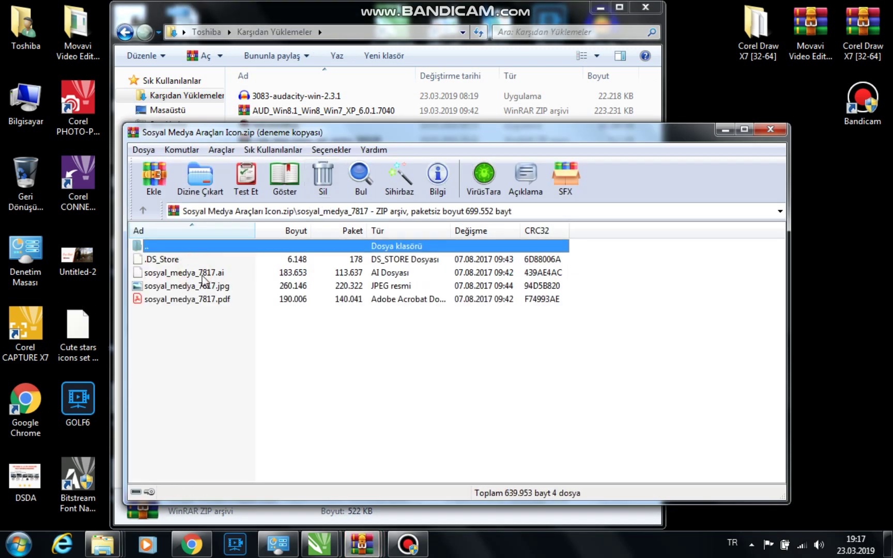
{"action": "left_click", "coordinate": [204, 274]}
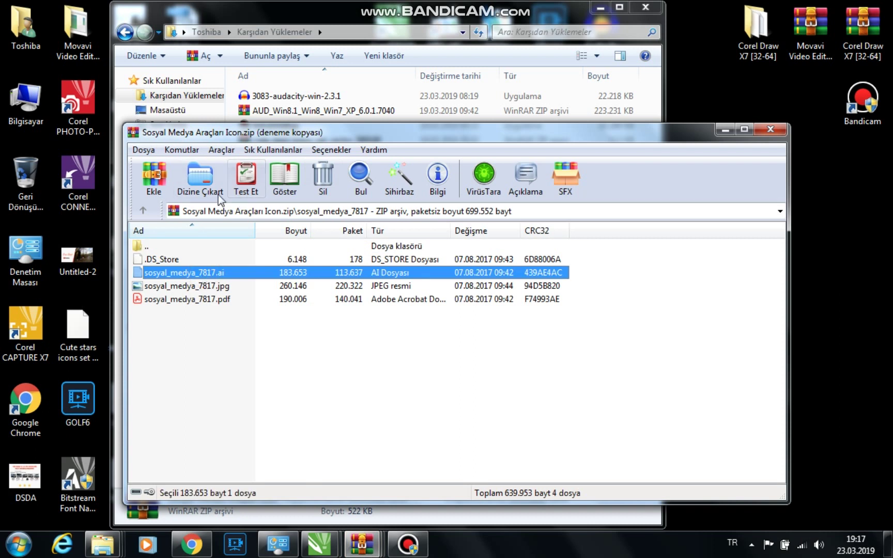
{"action": "left_click", "coordinate": [200, 179]}
{"action": "left_click", "coordinate": [481, 237]}
{"action": "left_click", "coordinate": [511, 461]}
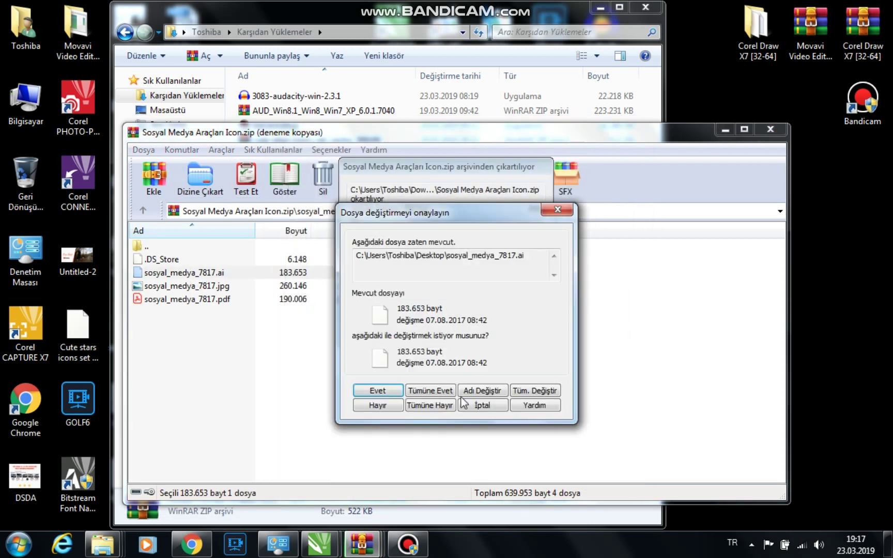
{"action": "left_click", "coordinate": [430, 390]}
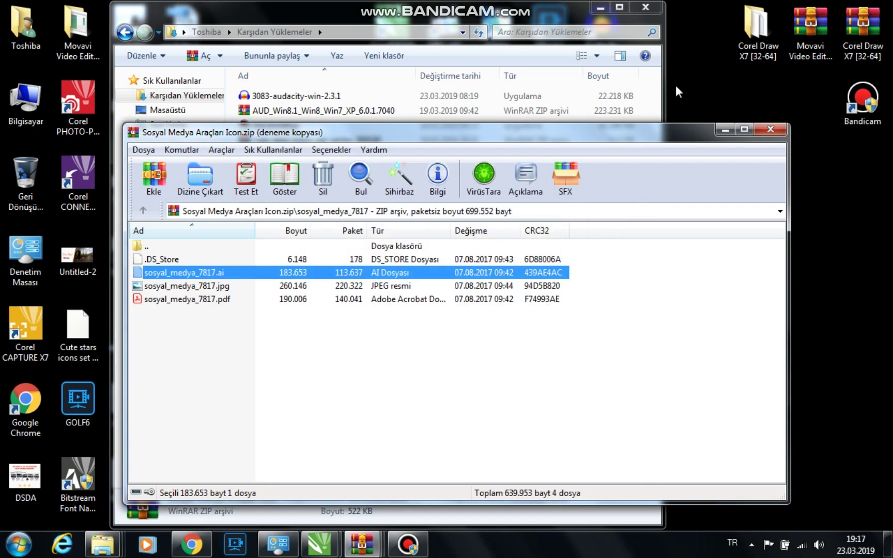
Drag sosyal_medya_7817.ai from the desktop onto the CorelDRAW tasarım drawing.
{"action": "key", "text": "super+d"}
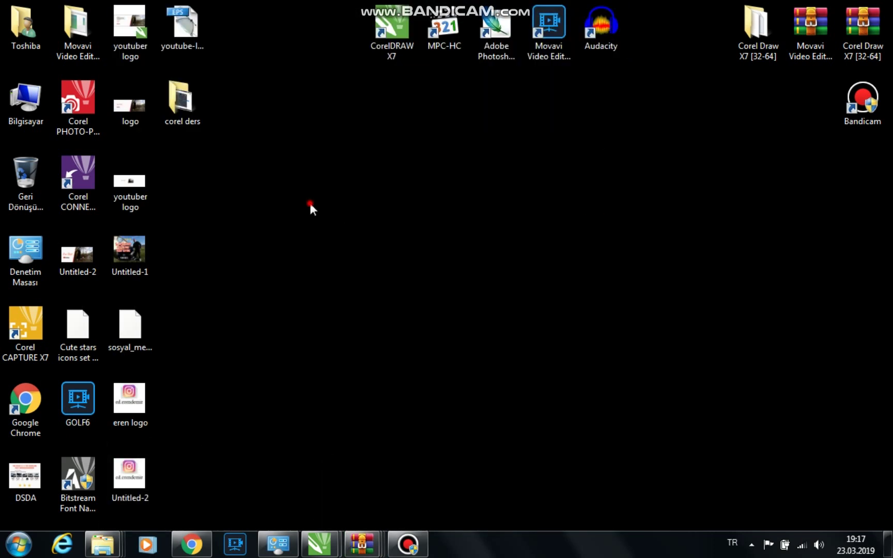
{"action": "left_click", "coordinate": [310, 207]}
{"action": "left_click", "coordinate": [267, 393]}
{"action": "left_click_drag", "start_coordinate": [136, 336], "coordinate": [332, 544]}
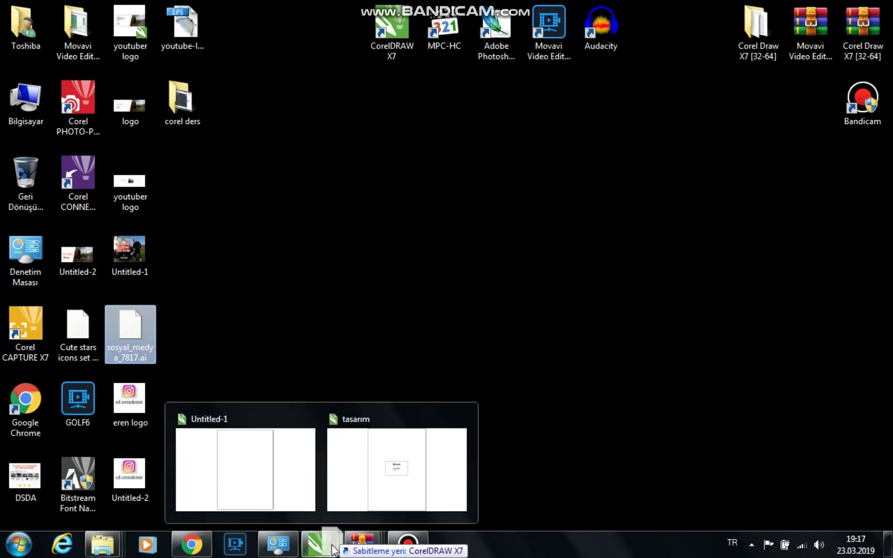
{"action": "mouse_move", "coordinate": [332, 547]}
{"action": "left_mouse_down"}
{"action": "mouse_move", "coordinate": [376, 506]}
{"action": "mouse_move", "coordinate": [415, 376]}
{"action": "mouse_move", "coordinate": [414, 351]}
{"action": "left_mouse_up"}
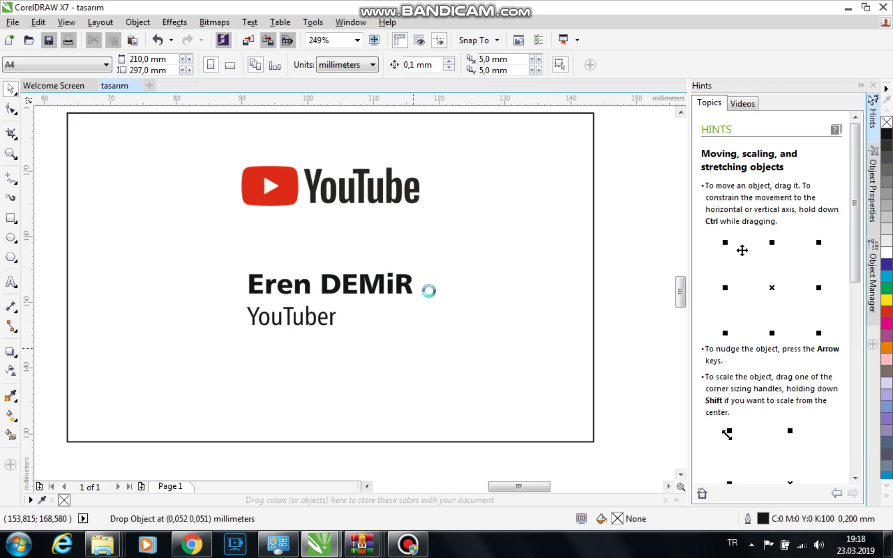
Drop the icon file into the tasarım drawing and undo a stray move of the blue square.
{"action": "left_click_drag", "start_coordinate": [430, 288], "coordinate": [457, 247]}
{"action": "scroll", "coordinate": [409, 248], "scroll_direction": "down", "scroll_amount": 1}
{"action": "scroll", "coordinate": [408, 249], "scroll_direction": "down", "scroll_amount": 1}
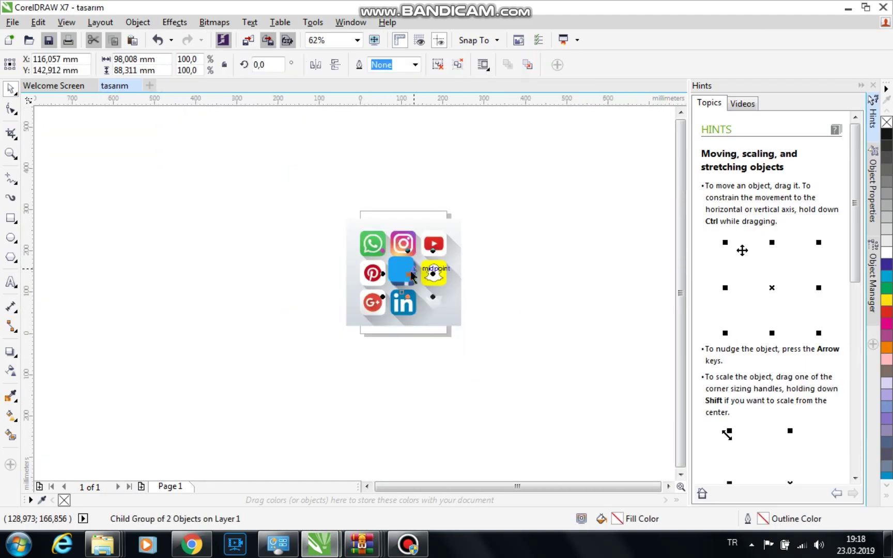
{"action": "scroll", "coordinate": [411, 271], "scroll_direction": "up", "scroll_amount": 1}
{"action": "scroll", "coordinate": [411, 271], "scroll_direction": "up", "scroll_amount": 1}
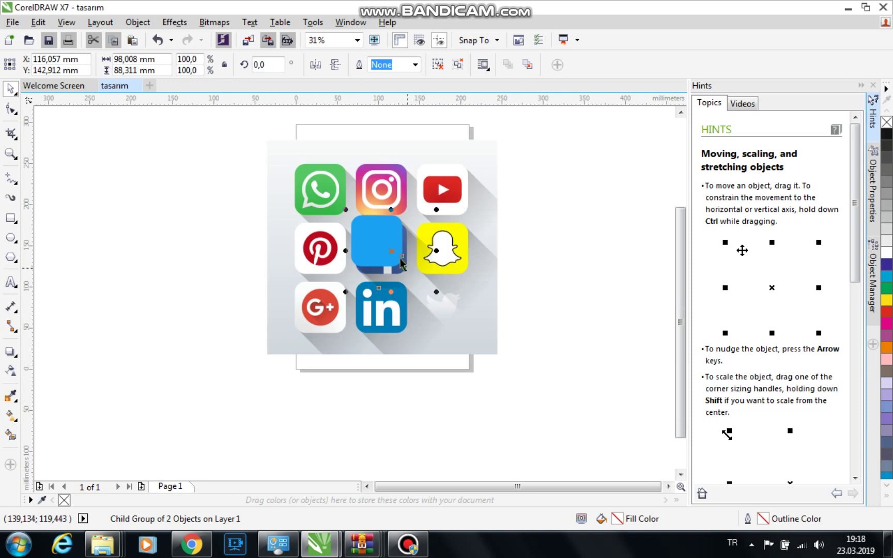
{"action": "left_click_drag", "start_coordinate": [391, 254], "coordinate": [143, 247]}
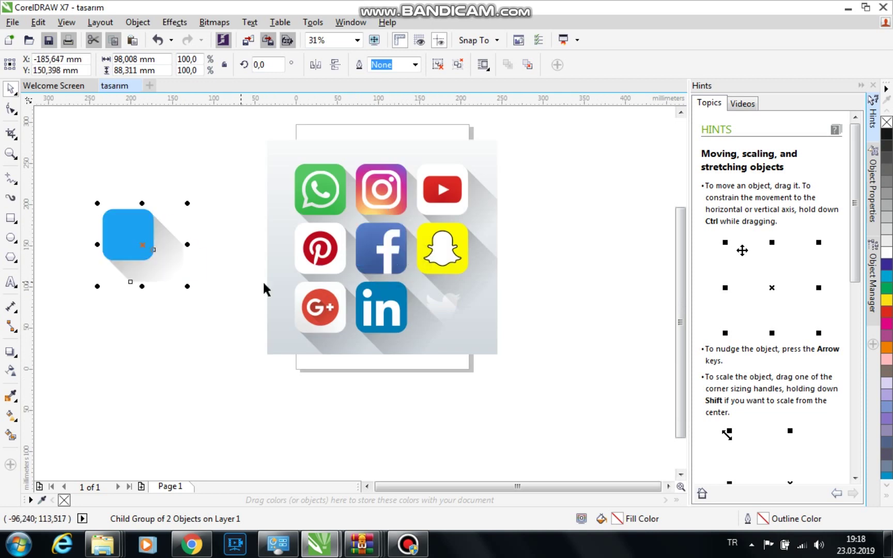
{"action": "key", "text": "ctrl+z"}
{"action": "key", "text": "ctrl+z"}
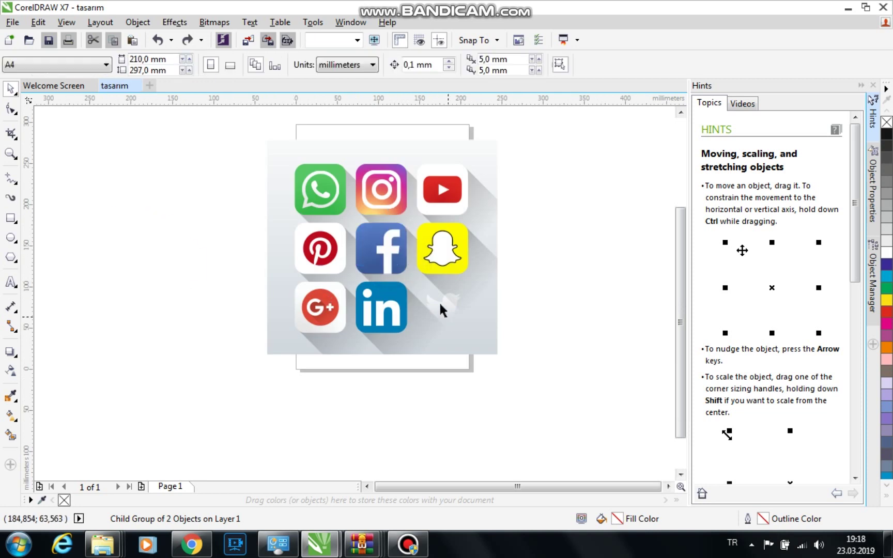
Move the icon sheet group to the left of the card page.
{"action": "left_click", "coordinate": [391, 252]}
{"action": "left_click_drag", "start_coordinate": [388, 251], "coordinate": [135, 246]}
{"action": "scroll", "coordinate": [534, 312], "scroll_direction": "down", "scroll_amount": 2}
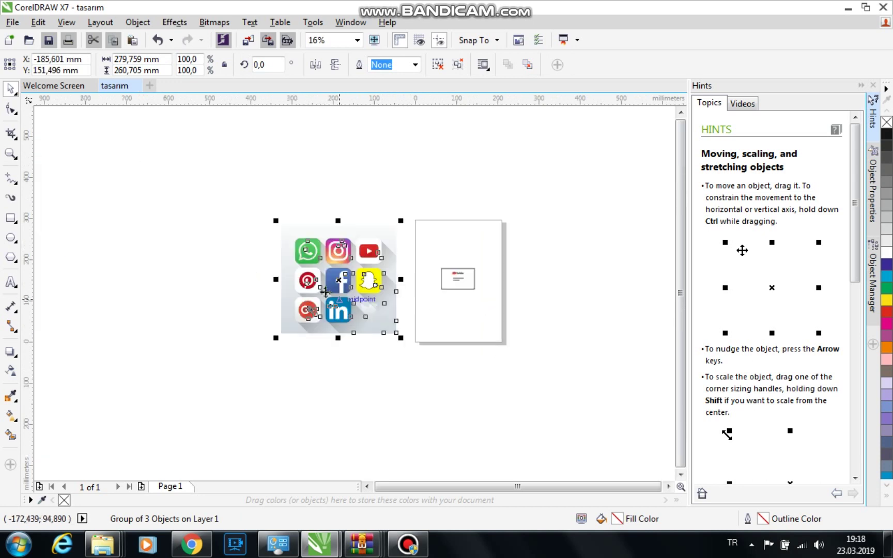
{"action": "scroll", "coordinate": [346, 293], "scroll_direction": "up", "scroll_amount": 2}
{"action": "left_click", "coordinate": [164, 204]}
{"action": "left_click", "coordinate": [311, 215]}
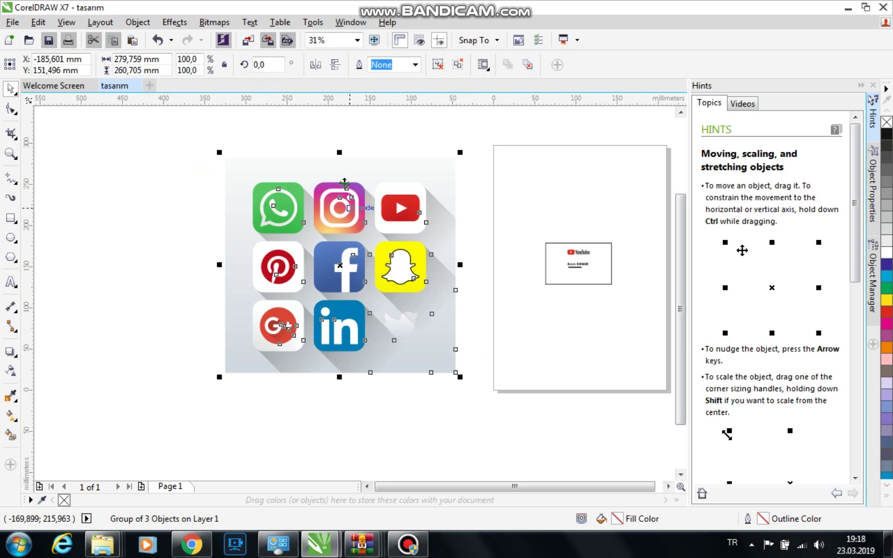
{"action": "left_click", "coordinate": [137, 22]}
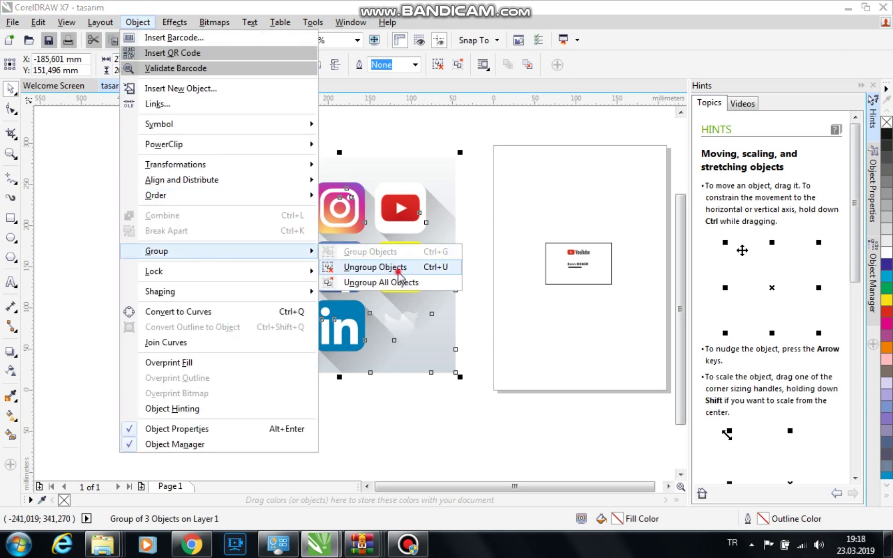
Ungroup all objects in the icon sheet via Object > Group.
{"action": "mouse_move", "coordinate": [156, 251]}
{"action": "left_click", "coordinate": [399, 266]}
{"action": "left_click_drag", "start_coordinate": [293, 125], "coordinate": [385, 249]}
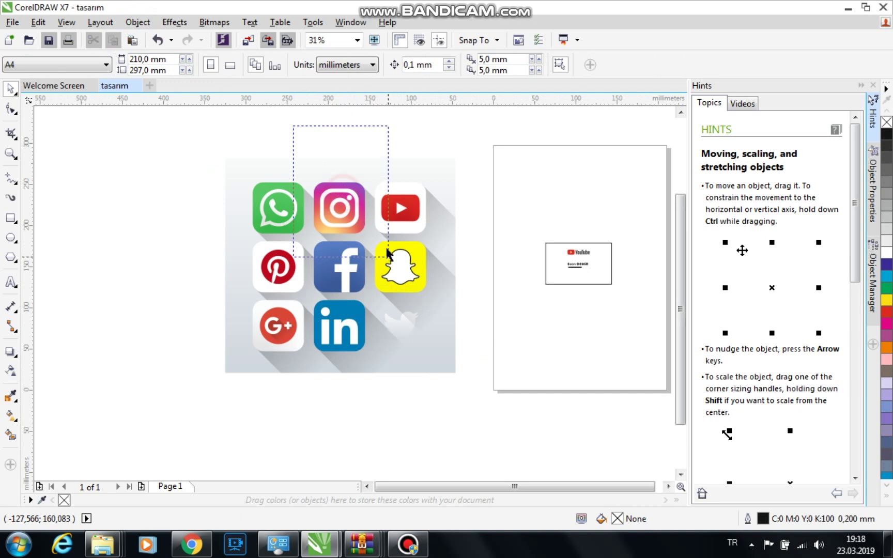
{"action": "key", "text": "ctrl+z"}
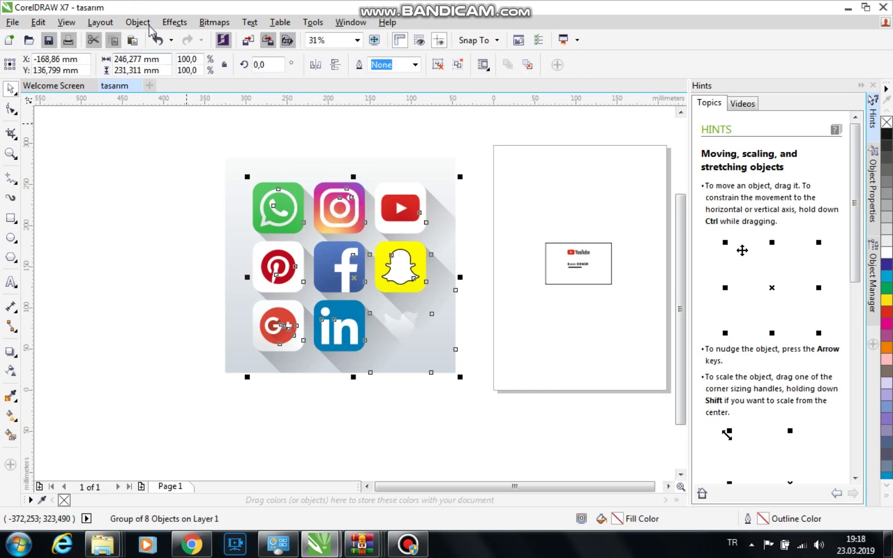
{"action": "left_click", "coordinate": [138, 22]}
{"action": "left_click", "coordinate": [211, 252]}
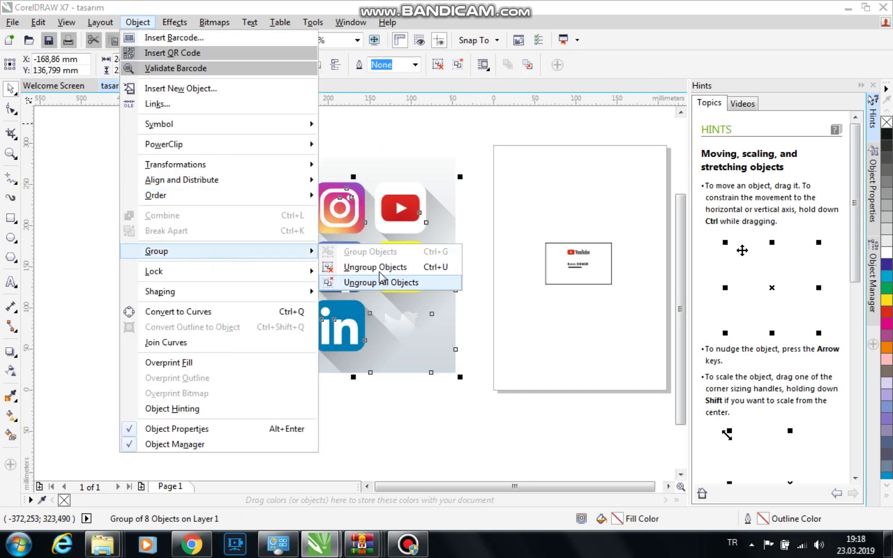
{"action": "left_click", "coordinate": [341, 282]}
Ungroup the Instagram icon group and select the Instagram icon alone.
{"action": "left_click_drag", "start_coordinate": [302, 154], "coordinate": [373, 243]}
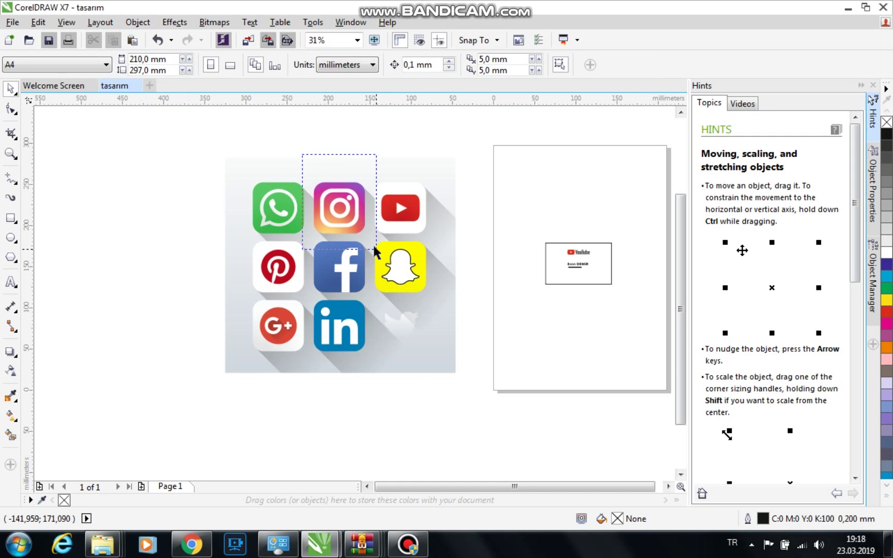
{"action": "left_click", "coordinate": [373, 243]}
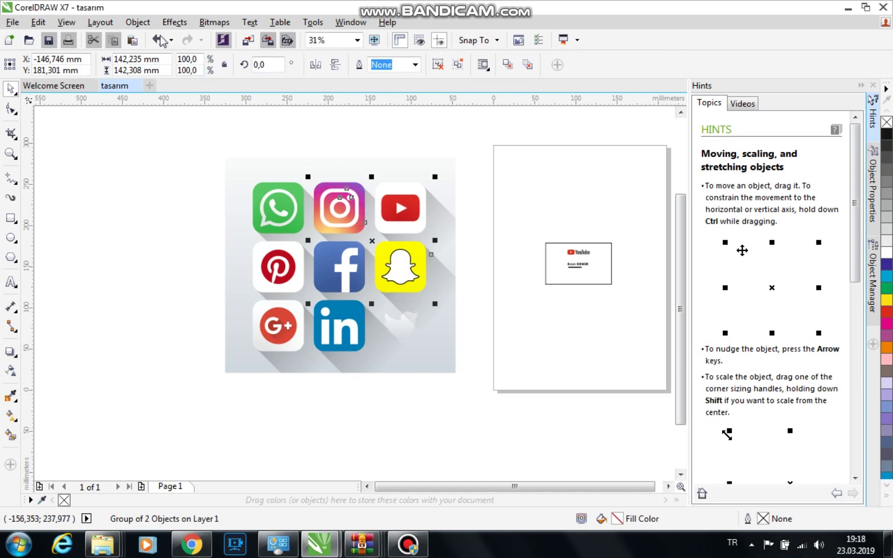
{"action": "left_click", "coordinate": [137, 22]}
{"action": "mouse_move", "coordinate": [156, 251]}
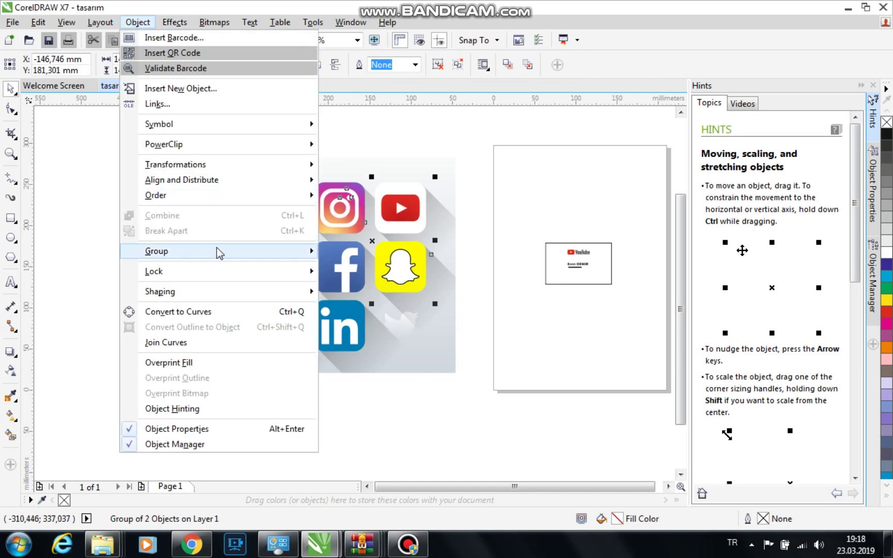
{"action": "left_click", "coordinate": [383, 267]}
{"action": "left_click_drag", "start_coordinate": [301, 139], "coordinate": [383, 240]}
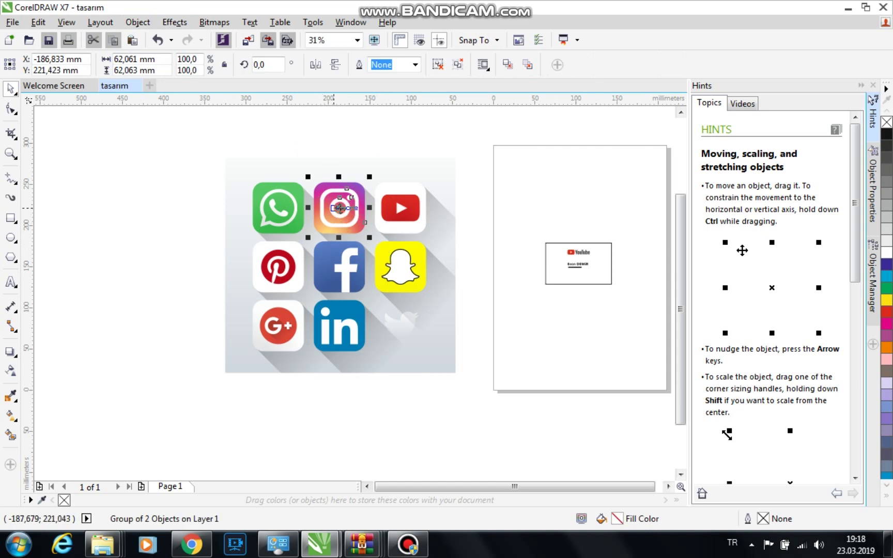
Zoom in on the Instagram icon and scale it down to a small size.
{"action": "key", "text": "p"}
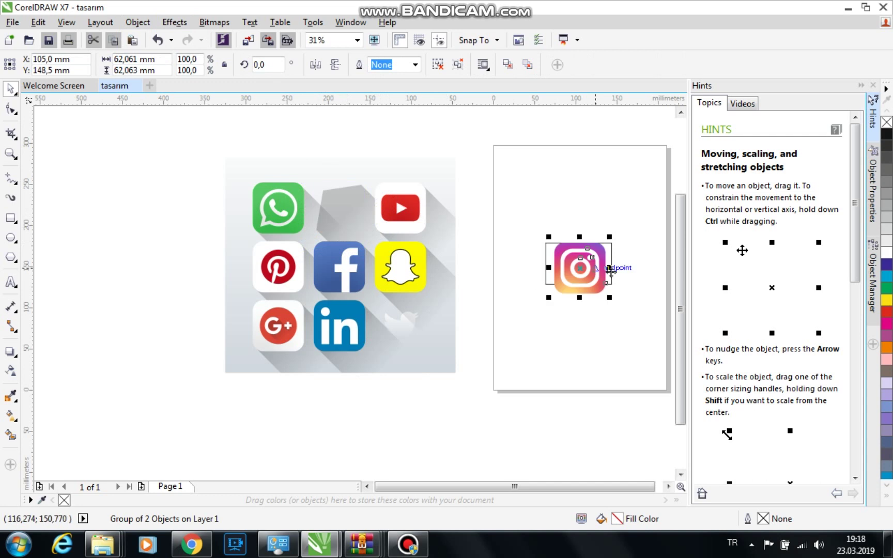
{"action": "scroll", "coordinate": [615, 266], "scroll_direction": "up", "scroll_amount": 1}
{"action": "scroll", "coordinate": [514, 266], "scroll_direction": "up", "scroll_amount": 1}
{"action": "scroll", "coordinate": [300, 261], "scroll_direction": "down", "scroll_amount": 1}
{"action": "scroll", "coordinate": [471, 253], "scroll_direction": "down", "scroll_amount": 1}
{"action": "scroll", "coordinate": [492, 207], "scroll_direction": "down", "scroll_amount": 1}
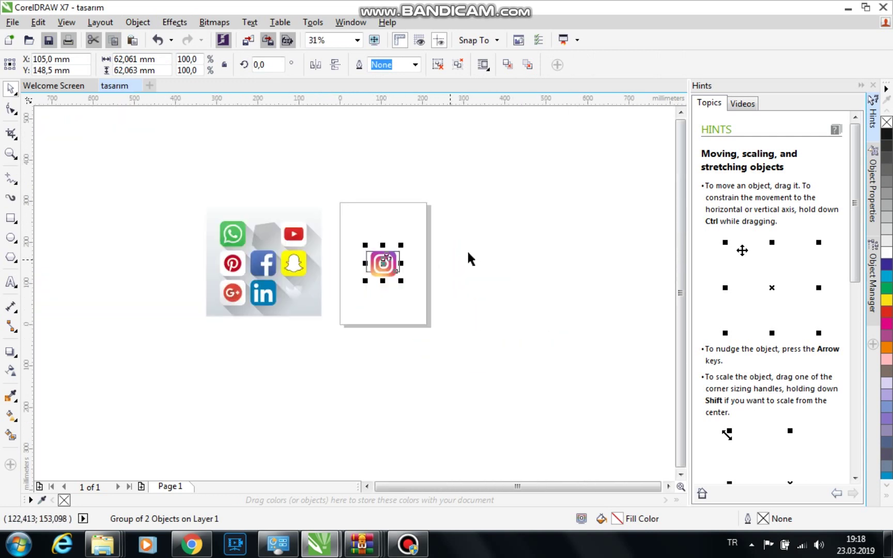
{"action": "scroll", "coordinate": [430, 270], "scroll_direction": "up", "scroll_amount": 2}
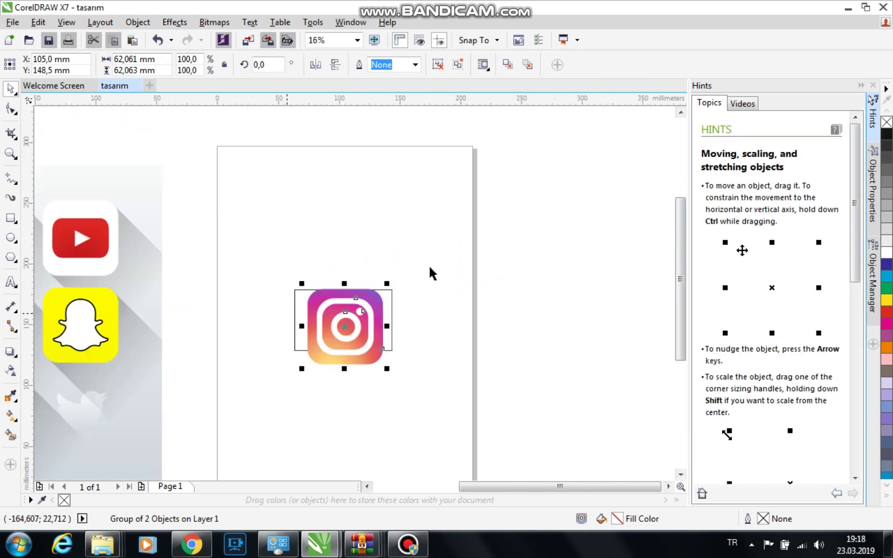
{"action": "key", "text": "z"}
{"action": "left_click_drag", "start_coordinate": [463, 257], "coordinate": [278, 385]}
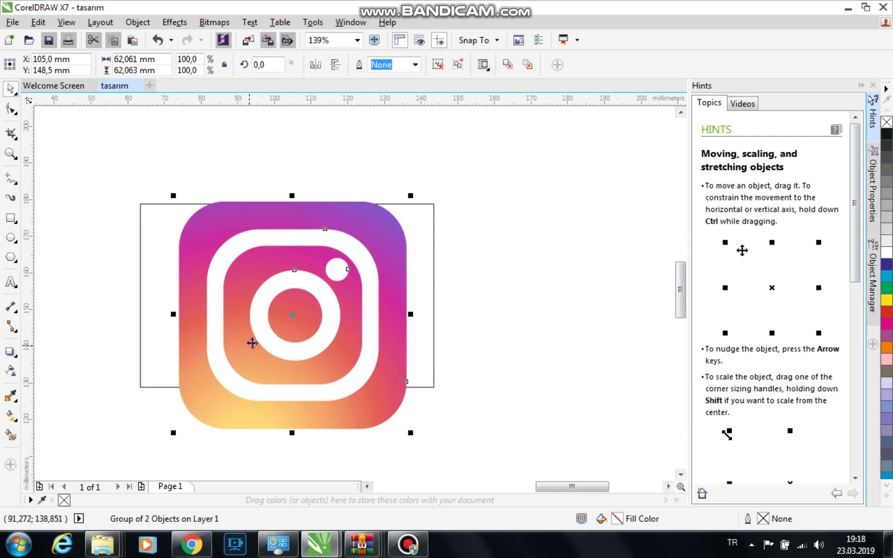
{"action": "mouse_move", "coordinate": [413, 197]}
{"action": "left_mouse_down"}
{"action": "mouse_move", "coordinate": [187, 421]}
{"action": "mouse_move", "coordinate": [166, 340]}
{"action": "left_mouse_up"}
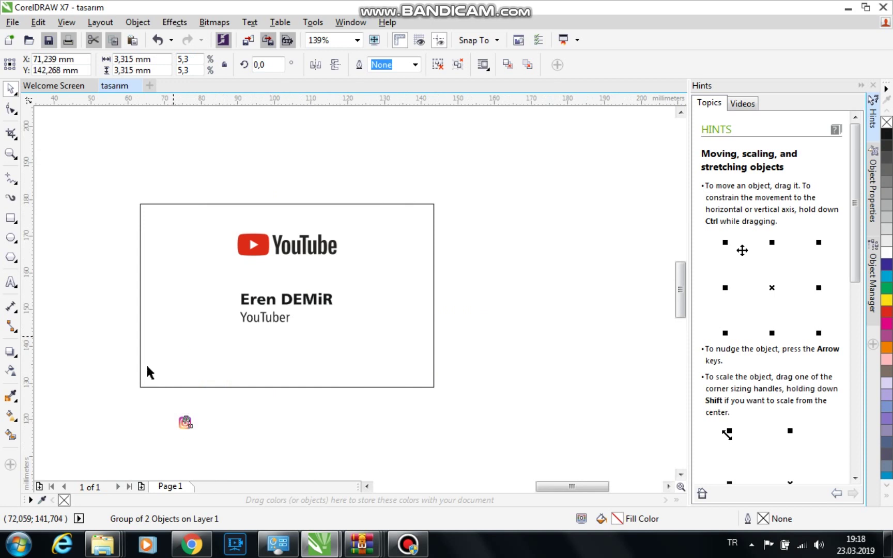
Fine-tune the Instagram icon's size and place it at the card's lower left.
{"action": "scroll", "coordinate": [171, 344], "scroll_direction": "up", "scroll_amount": 2}
{"action": "scroll", "coordinate": [171, 345], "scroll_direction": "up", "scroll_amount": 1}
{"action": "left_click_drag", "start_coordinate": [193, 335], "coordinate": [245, 387]}
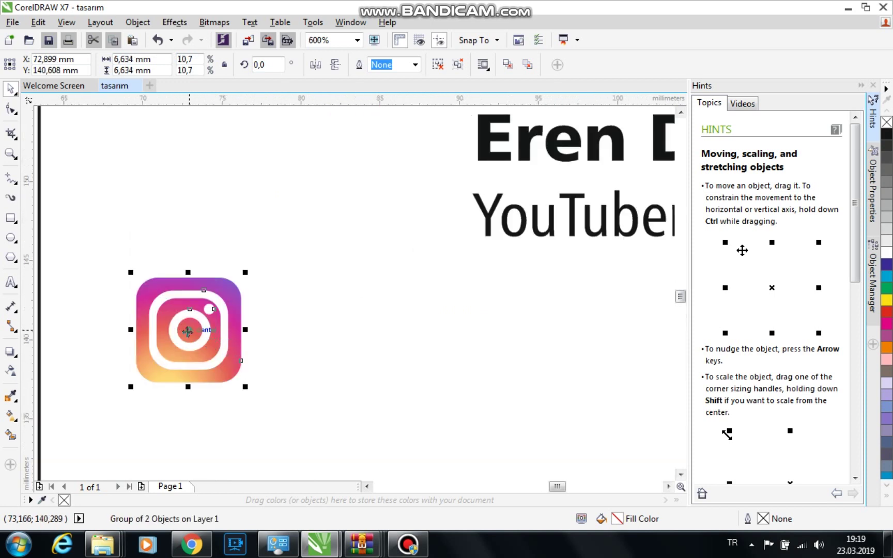
{"action": "left_click_drag", "start_coordinate": [187, 331], "coordinate": [298, 328]}
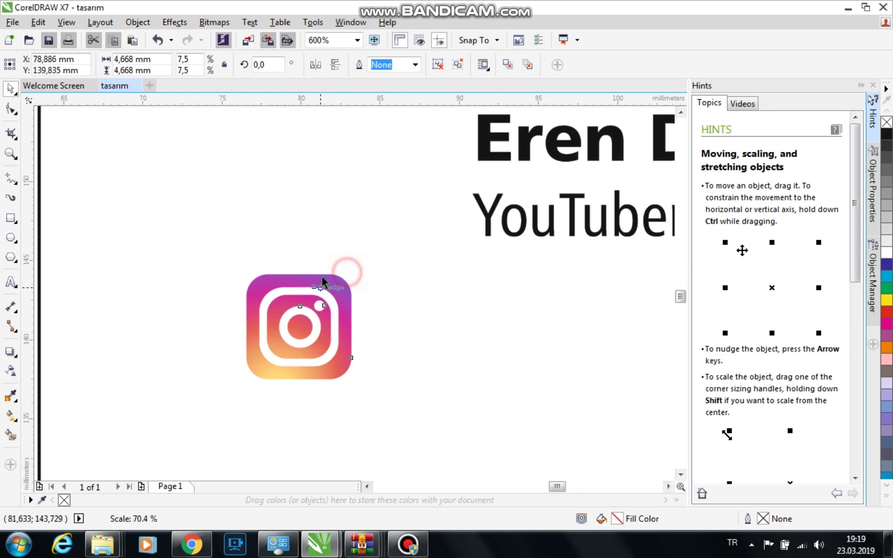
{"action": "left_click_drag", "start_coordinate": [358, 268], "coordinate": [326, 304]}
{"action": "scroll", "coordinate": [289, 270], "scroll_direction": "down", "scroll_amount": 2}
{"action": "key", "text": "Escape"}
{"action": "scroll", "coordinate": [359, 245], "scroll_direction": "up", "scroll_amount": 1}
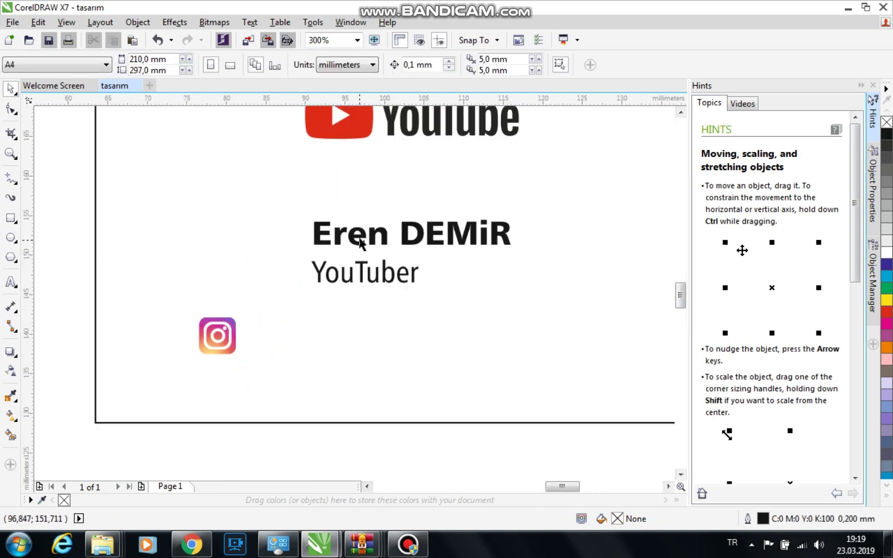
Drag a copy of the name text down near the bottom of the card.
{"action": "left_click", "coordinate": [359, 244]}
{"action": "left_click_drag", "start_coordinate": [411, 252], "coordinate": [428, 387]}
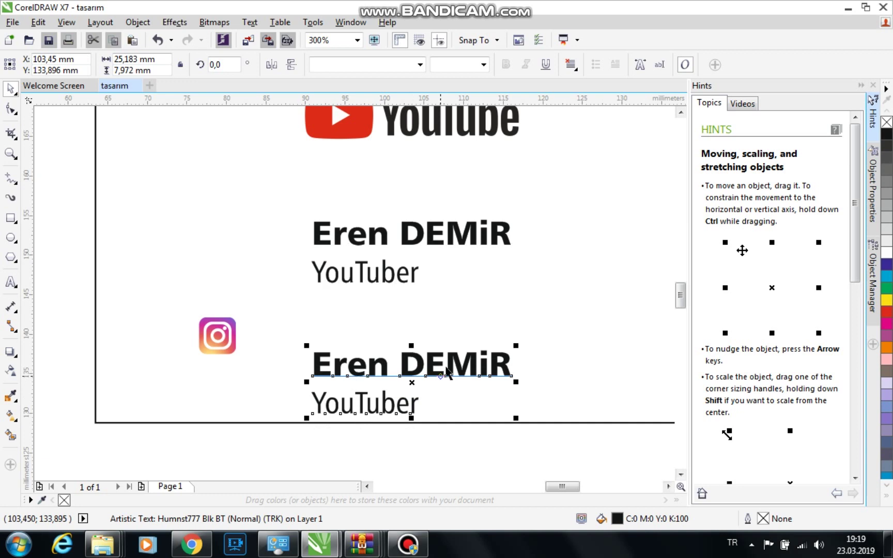
{"action": "left_click", "coordinate": [432, 388]}
Replace the copied text with the Instagram handle and move it under the icon.
{"action": "double_click", "coordinate": [414, 402]}
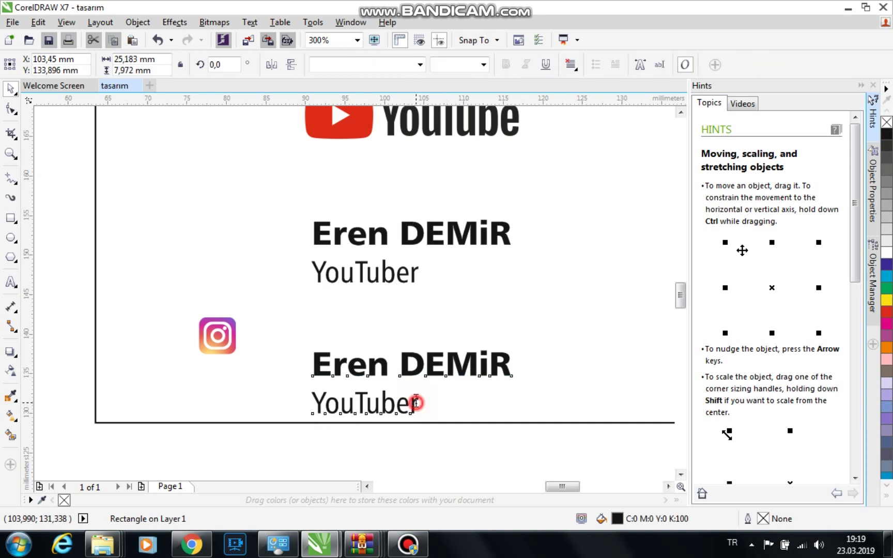
{"action": "key", "text": "ctrl+a"}
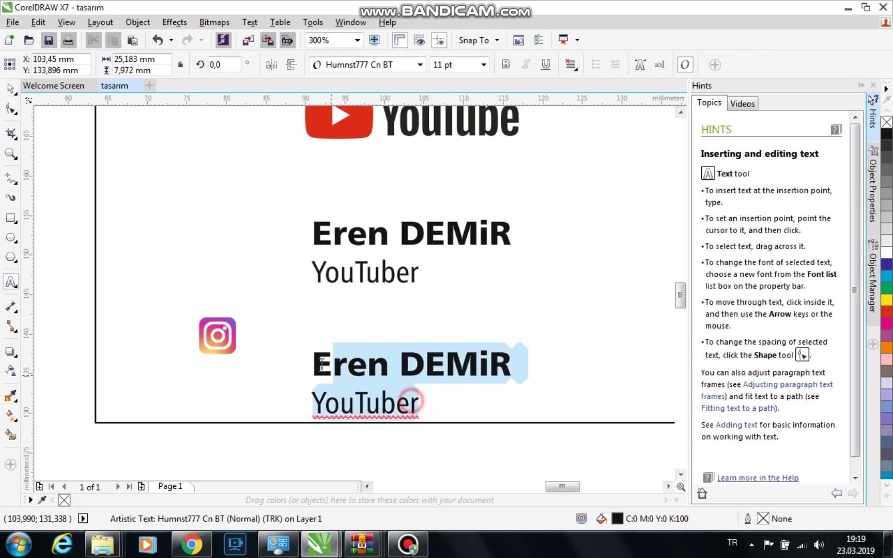
{"action": "key", "text": "Delete"}
{"action": "type", "text": "ed"}
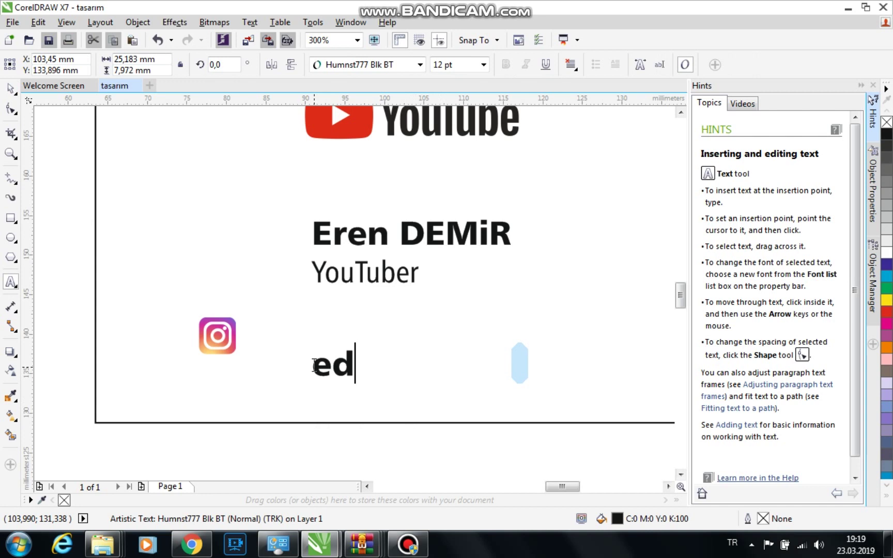
{"action": "type", "text": ".erendemir"}
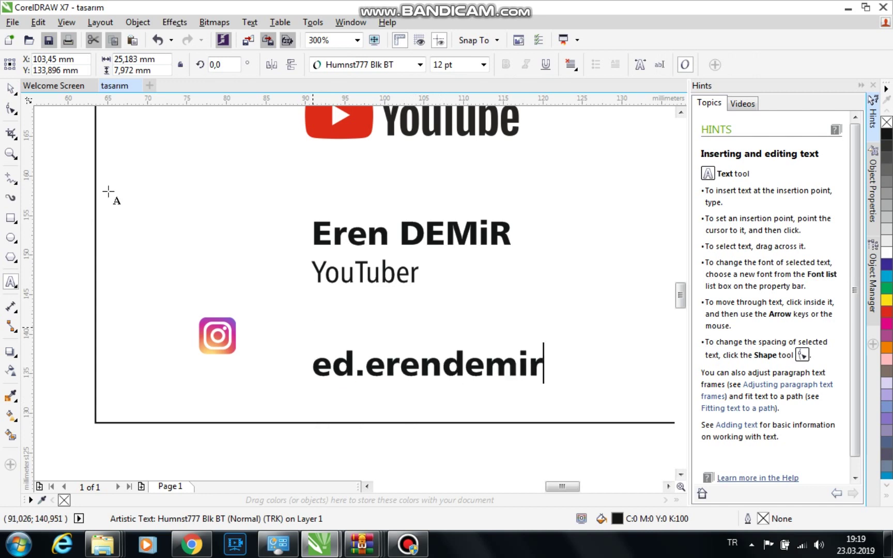
{"action": "key", "text": "Escape"}
{"action": "left_click", "coordinate": [9, 92]}
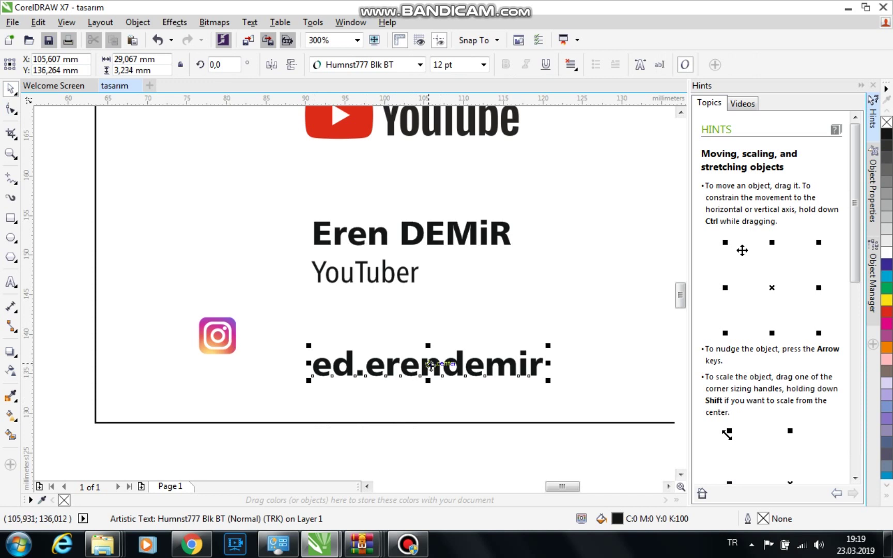
{"action": "left_click_drag", "start_coordinate": [430, 365], "coordinate": [340, 375]}
{"action": "mouse_move", "coordinate": [63, 281]}
{"action": "left_mouse_down"}
{"action": "mouse_move", "coordinate": [272, 367]}
{"action": "mouse_move", "coordinate": [252, 385]}
{"action": "left_mouse_up"}
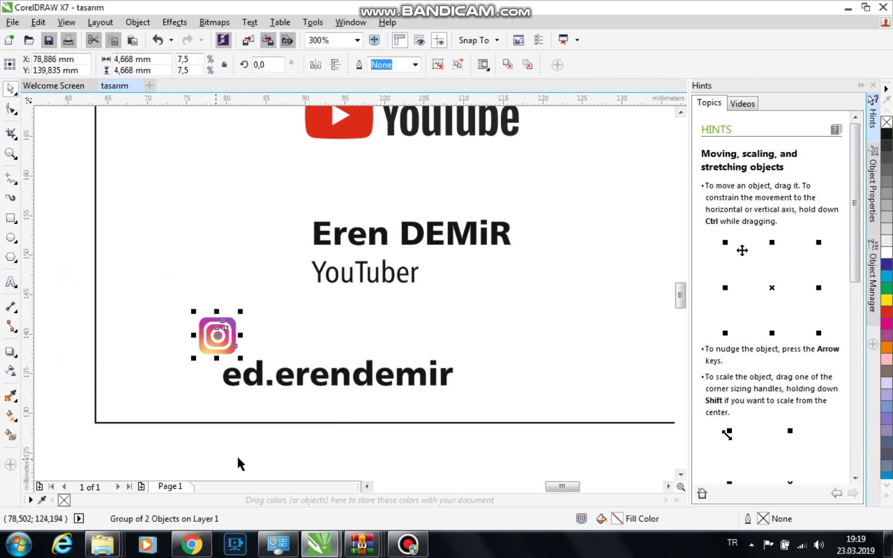
{"action": "left_click", "coordinate": [276, 399]}
{"action": "left_click", "coordinate": [289, 371]}
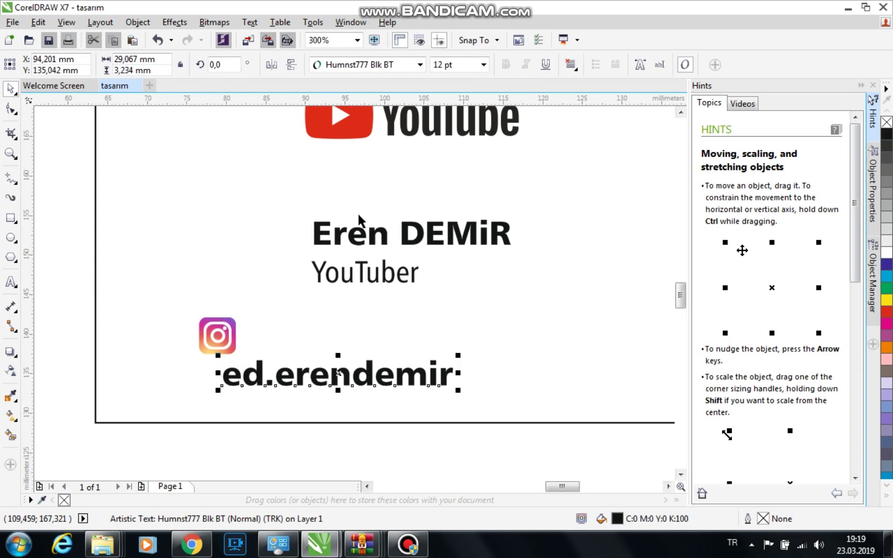
{"action": "left_click", "coordinate": [483, 65]}
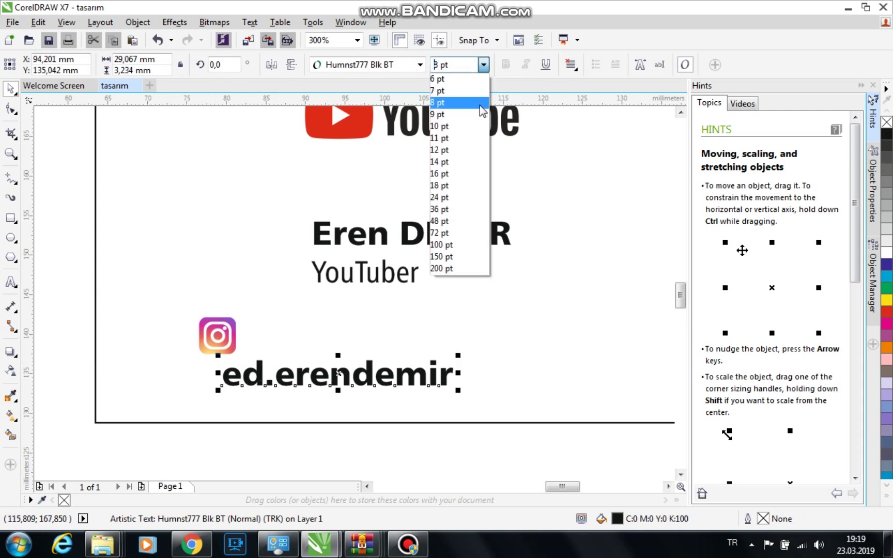
{"action": "left_click", "coordinate": [478, 127]}
{"action": "left_click", "coordinate": [391, 453]}
{"action": "left_click", "coordinate": [409, 380]}
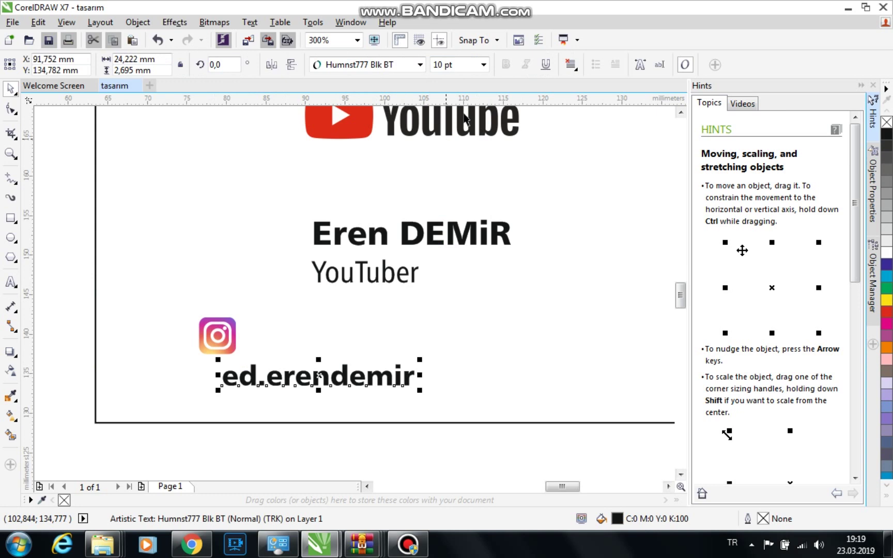
{"action": "left_click", "coordinate": [226, 335], "text": "shift"}
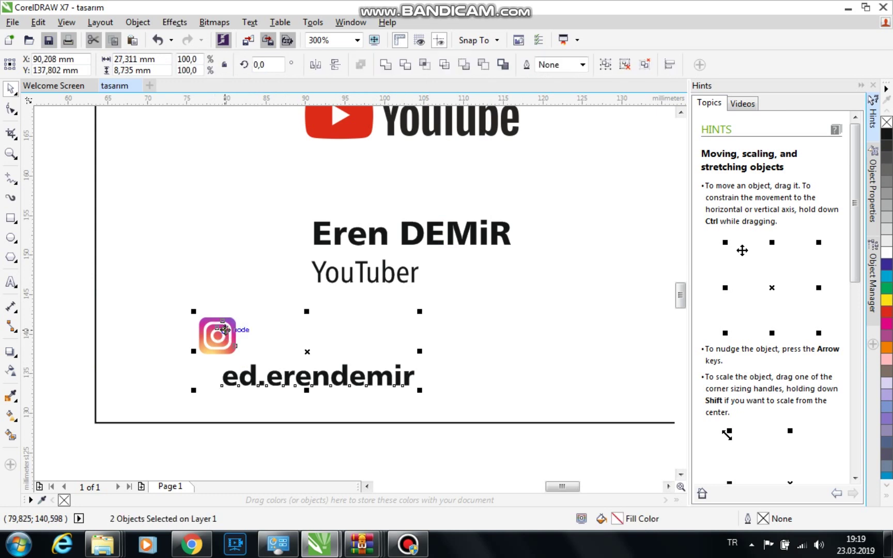
{"action": "left_click_drag", "start_coordinate": [72, 293], "coordinate": [267, 383]}
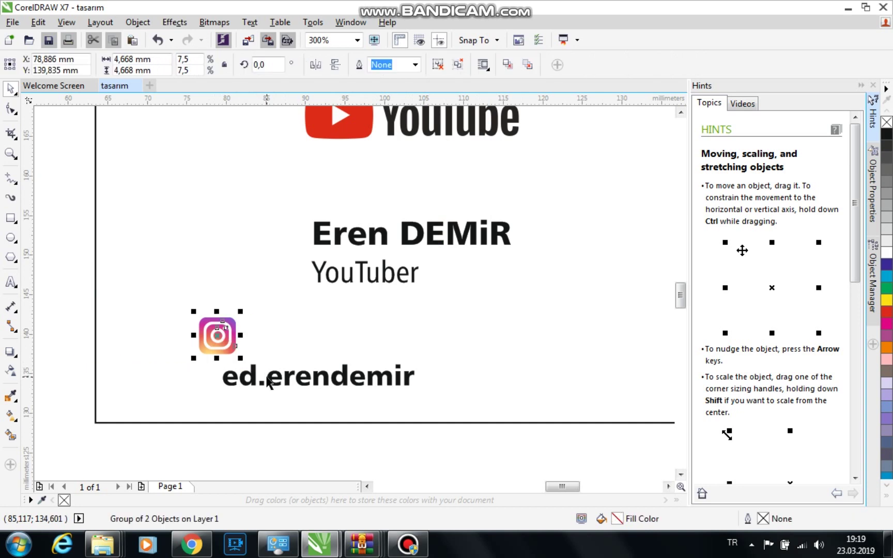
{"action": "left_click", "coordinate": [284, 374]}
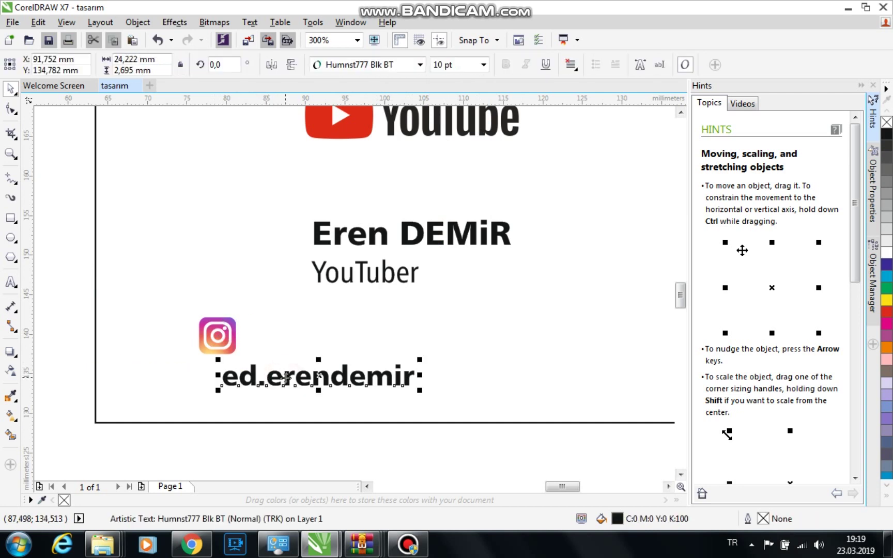
{"action": "left_click", "coordinate": [231, 340], "text": "shift"}
{"action": "key", "text": "c"}
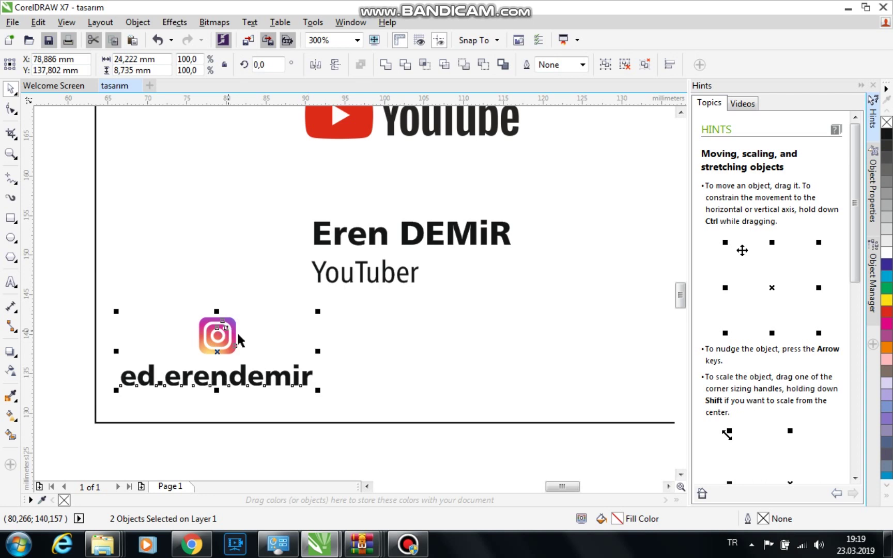
Select the Instagram icon and its text together, then scroll down to the icon sheet.
{"action": "left_click", "coordinate": [242, 456]}
{"action": "left_click_drag", "start_coordinate": [291, 355], "coordinate": [367, 309]}
{"action": "scroll", "coordinate": [261, 335], "scroll_direction": "down", "scroll_amount": 2}
{"action": "left_click", "coordinate": [307, 425]}
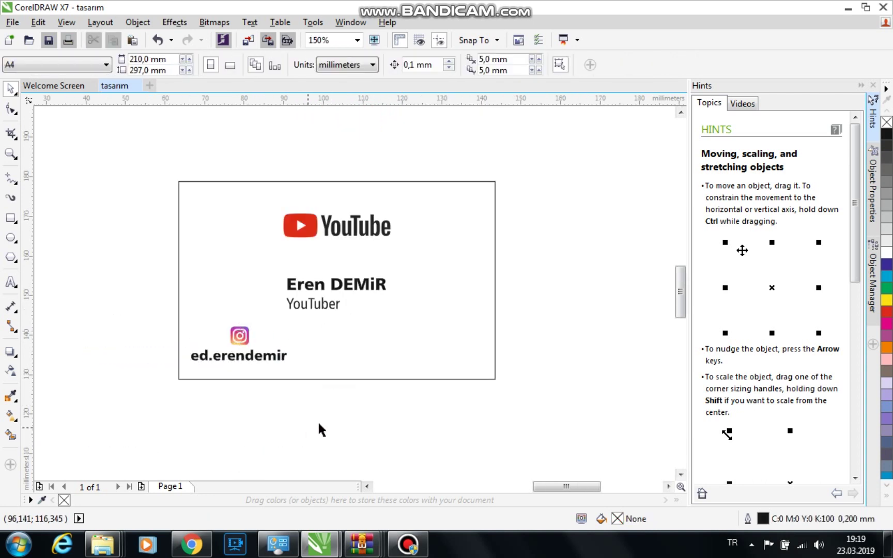
{"action": "scroll", "coordinate": [384, 371], "scroll_direction": "down", "scroll_amount": 1}
{"action": "scroll", "coordinate": [387, 366], "scroll_direction": "down", "scroll_amount": 3}
{"action": "scroll", "coordinate": [331, 298], "scroll_direction": "down", "scroll_amount": 2}
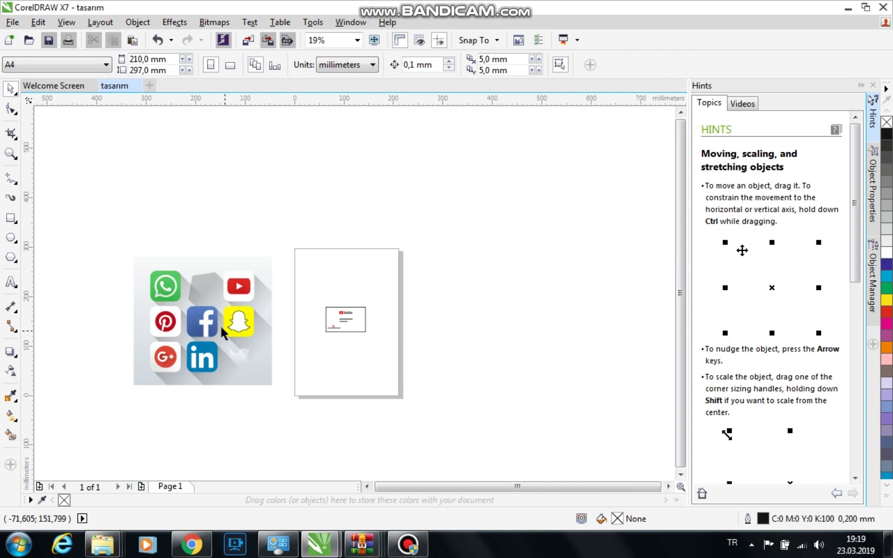
Ungroup the Facebook and LinkedIn icons and move the Facebook icon onto the business card.
{"action": "scroll", "coordinate": [225, 319], "scroll_direction": "up", "scroll_amount": 2}
{"action": "left_click", "coordinate": [173, 233]}
{"action": "left_click", "coordinate": [169, 362]}
{"action": "left_click", "coordinate": [187, 326]}
{"action": "left_click", "coordinate": [138, 22]}
{"action": "mouse_move", "coordinate": [156, 251]}
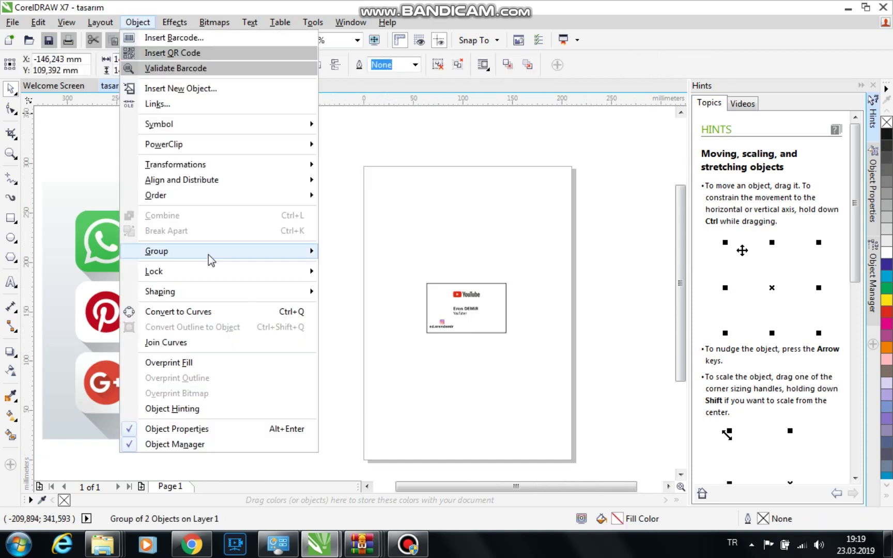
{"action": "left_click", "coordinate": [375, 266]}
{"action": "left_click", "coordinate": [163, 308]}
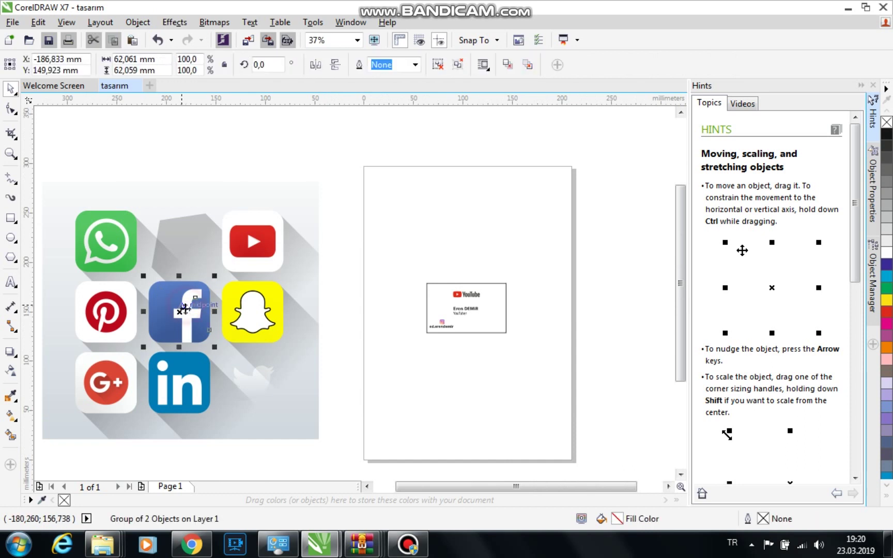
{"action": "mouse_move", "coordinate": [198, 319]}
{"action": "left_mouse_down"}
{"action": "mouse_move", "coordinate": [243, 350]}
{"action": "mouse_move", "coordinate": [191, 318]}
{"action": "mouse_move", "coordinate": [487, 338]}
{"action": "left_mouse_up"}
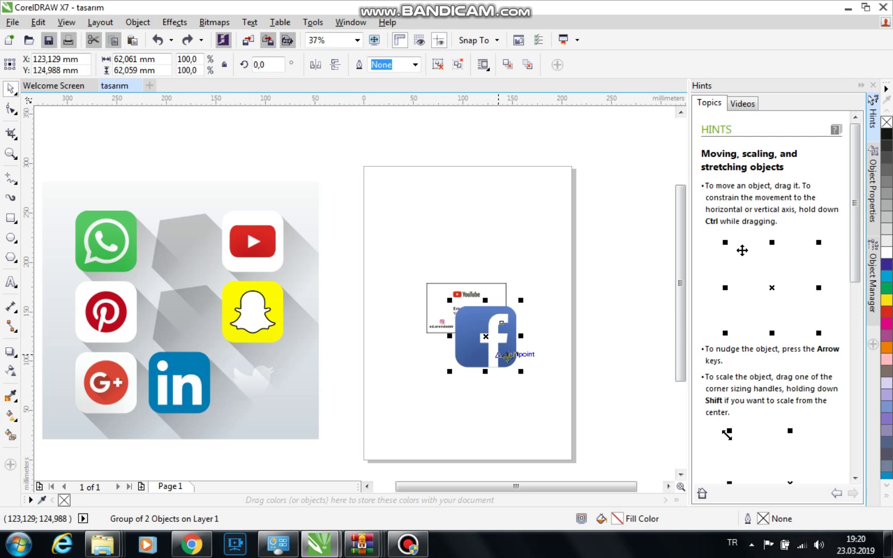
Ungroup the WhatsApp icon, move it onto the page, and delete the leftover icon sheet.
{"action": "left_click_drag", "start_coordinate": [61, 155], "coordinate": [171, 286]}
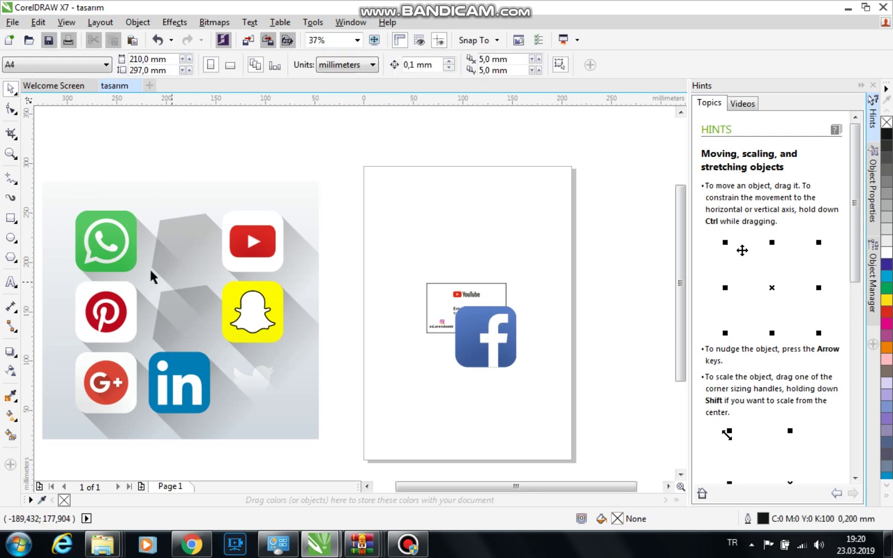
{"action": "left_click", "coordinate": [149, 24]}
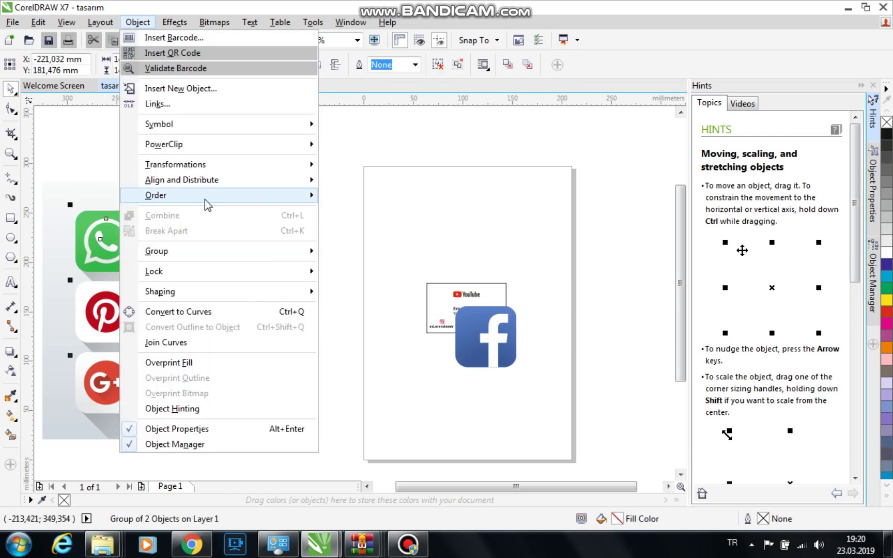
{"action": "left_click", "coordinate": [216, 247]}
{"action": "mouse_move", "coordinate": [157, 251]}
{"action": "left_click", "coordinate": [380, 265]}
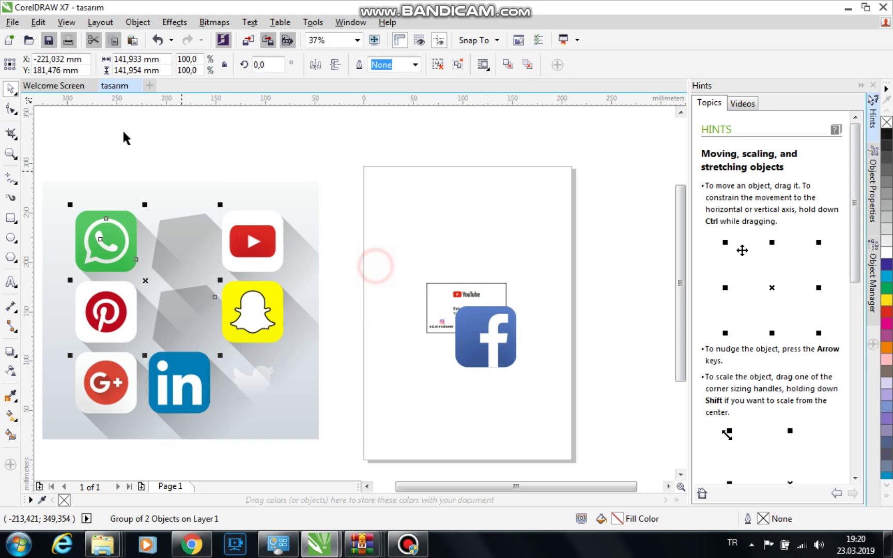
{"action": "mouse_move", "coordinate": [66, 165]}
{"action": "left_mouse_down"}
{"action": "mouse_move", "coordinate": [151, 283]}
{"action": "mouse_move", "coordinate": [143, 275]}
{"action": "left_mouse_up"}
{"action": "left_click_drag", "start_coordinate": [110, 244], "coordinate": [576, 342]}
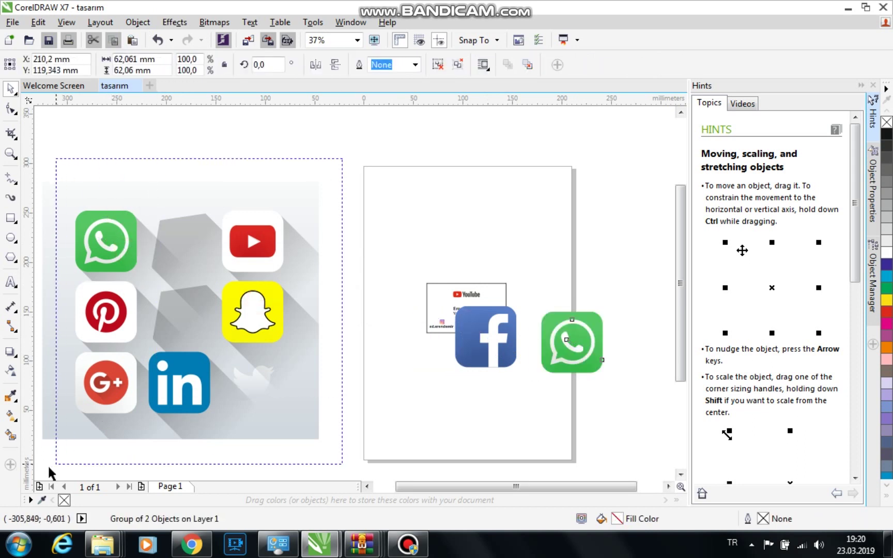
{"action": "mouse_move", "coordinate": [269, 293]}
{"action": "left_mouse_down"}
{"action": "mouse_move", "coordinate": [45, 468]}
{"action": "mouse_move", "coordinate": [72, 461]}
{"action": "left_mouse_up"}
{"action": "key", "text": "Delete"}
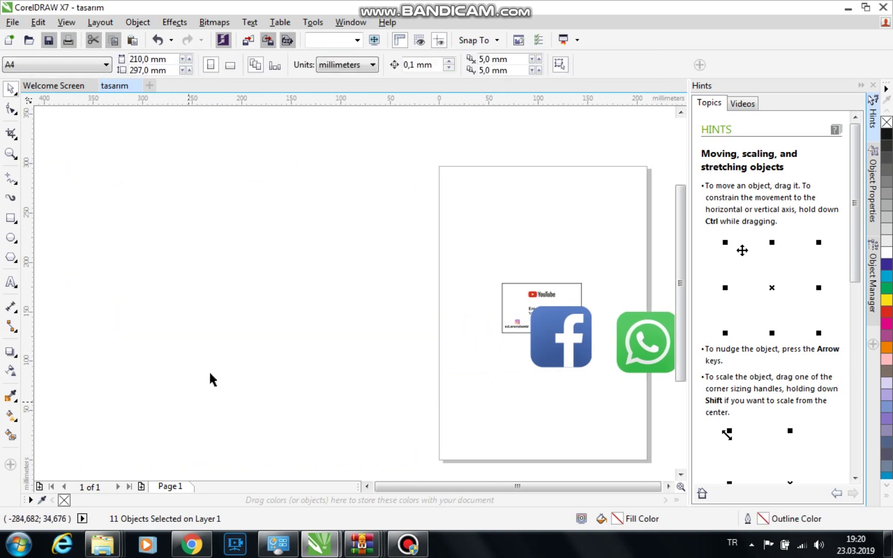
Zoom in on the two remaining icons and scale the WhatsApp icon down small.
{"action": "scroll", "coordinate": [282, 382], "scroll_direction": "down", "scroll_amount": 2}
{"action": "key", "text": "z"}
{"action": "left_click_drag", "start_coordinate": [355, 395], "coordinate": [516, 331]}
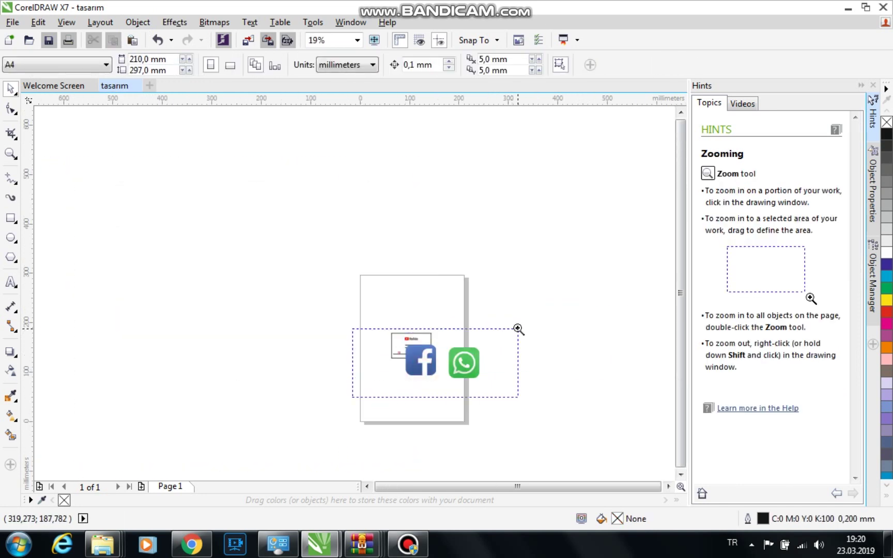
{"action": "left_click_drag", "start_coordinate": [605, 171], "coordinate": [164, 387]}
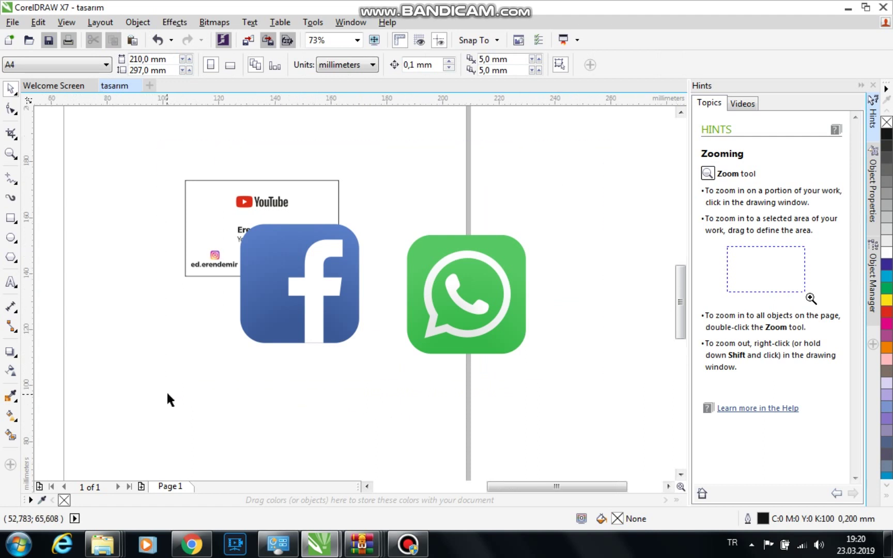
{"action": "scroll", "coordinate": [439, 393], "scroll_direction": "down", "scroll_amount": 2}
{"action": "key", "text": "space"}
{"action": "left_click", "coordinate": [383, 383]}
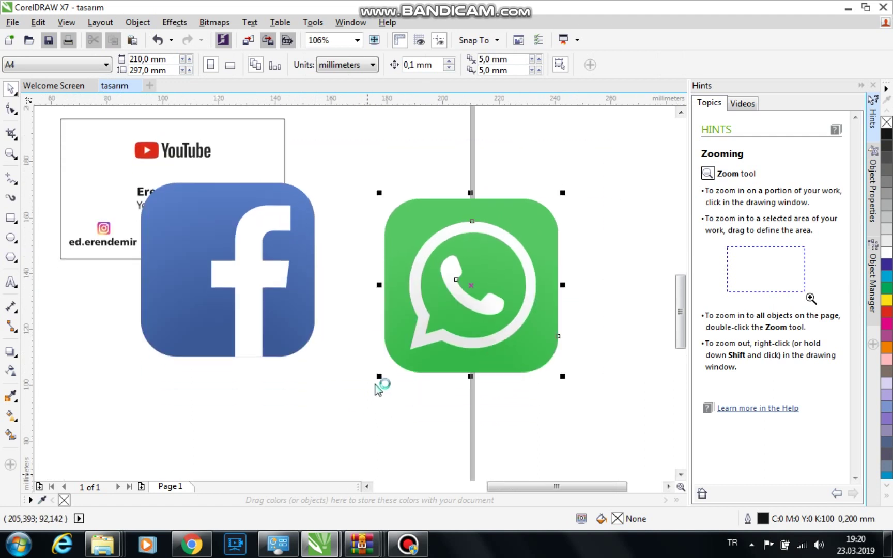
{"action": "mouse_move", "coordinate": [378, 381]}
{"action": "left_mouse_down"}
{"action": "mouse_move", "coordinate": [195, 496]}
{"action": "mouse_move", "coordinate": [357, 367]}
{"action": "mouse_move", "coordinate": [337, 437]}
{"action": "mouse_move", "coordinate": [533, 224]}
{"action": "left_mouse_up"}
{"action": "scroll", "coordinate": [537, 278], "scroll_direction": "down", "scroll_amount": 2}
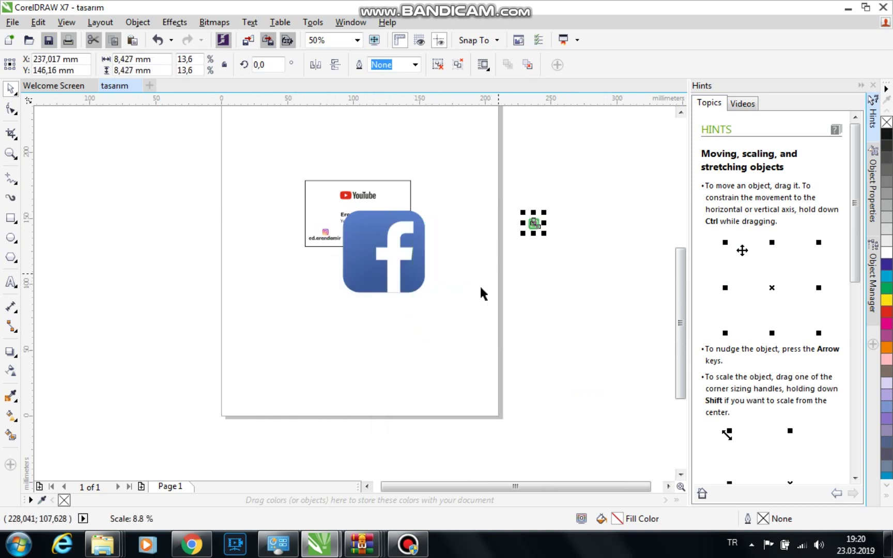
{"action": "scroll", "coordinate": [474, 218], "scroll_direction": "up", "scroll_amount": 2}
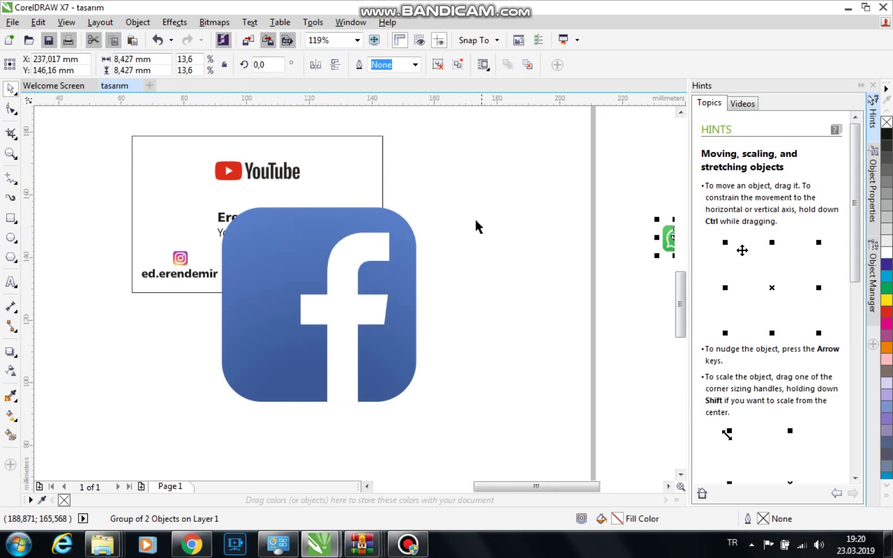
{"action": "scroll", "coordinate": [475, 222], "scroll_direction": "down", "scroll_amount": 1}
Zoom in around the card and shrink the Facebook icon to under half its size.
{"action": "key", "text": "z"}
{"action": "left_click_drag", "start_coordinate": [265, 339], "coordinate": [608, 153]}
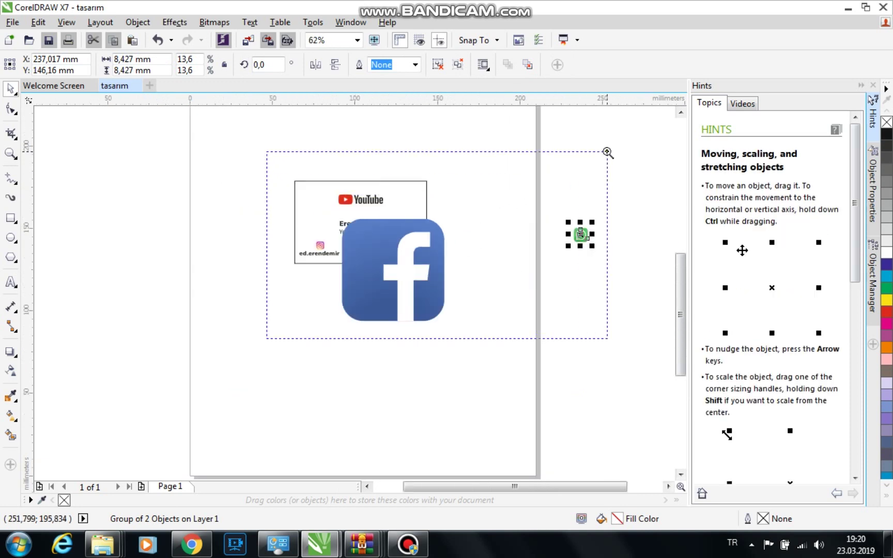
{"action": "left_click", "coordinate": [346, 273]}
{"action": "left_click_drag", "start_coordinate": [371, 242], "coordinate": [267, 345]}
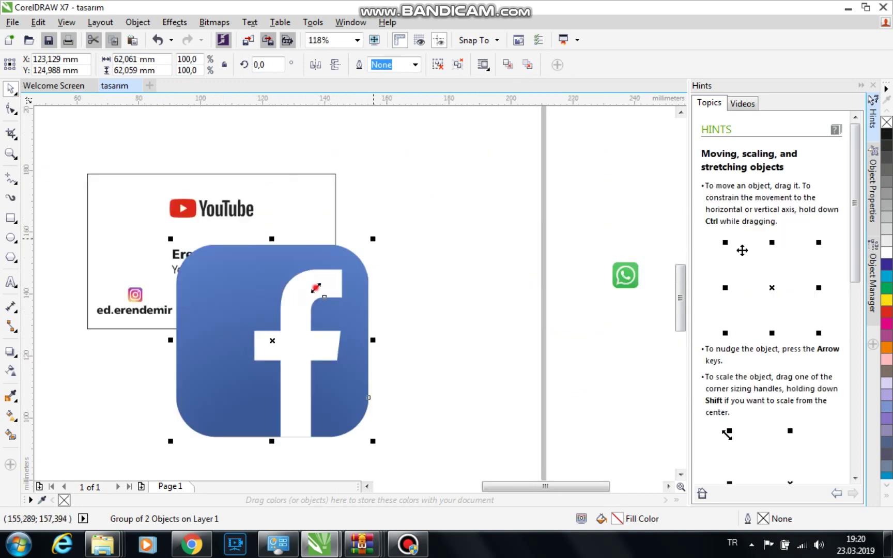
Shrink the Facebook icon and place it over the Instagram icon to compare sizes.
{"action": "key", "text": "z"}
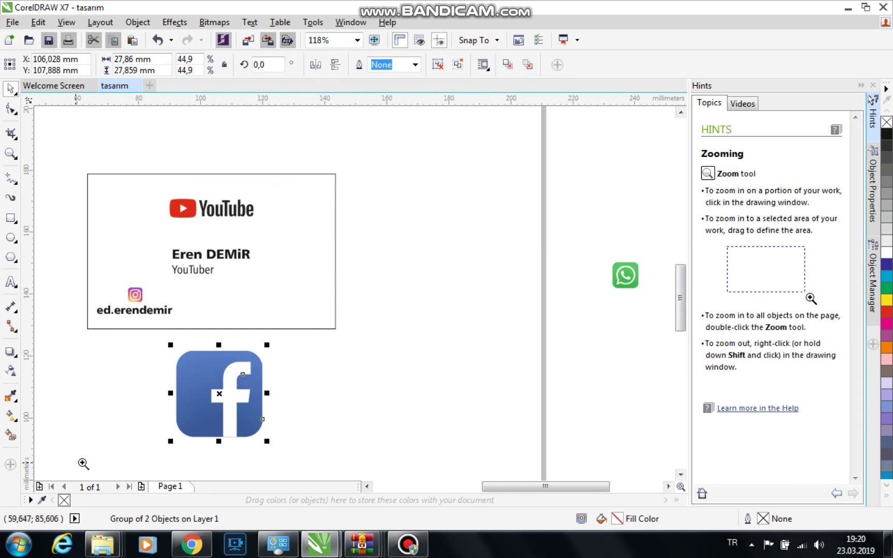
{"action": "left_click_drag", "start_coordinate": [86, 465], "coordinate": [434, 176]}
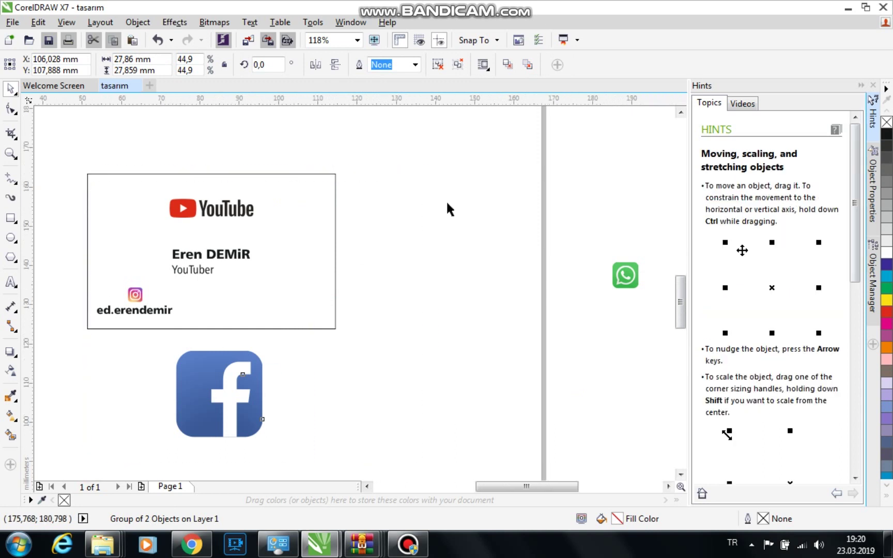
{"action": "mouse_move", "coordinate": [348, 351]}
{"action": "left_mouse_down"}
{"action": "mouse_move", "coordinate": [311, 386]}
{"action": "mouse_move", "coordinate": [248, 267]}
{"action": "left_mouse_up"}
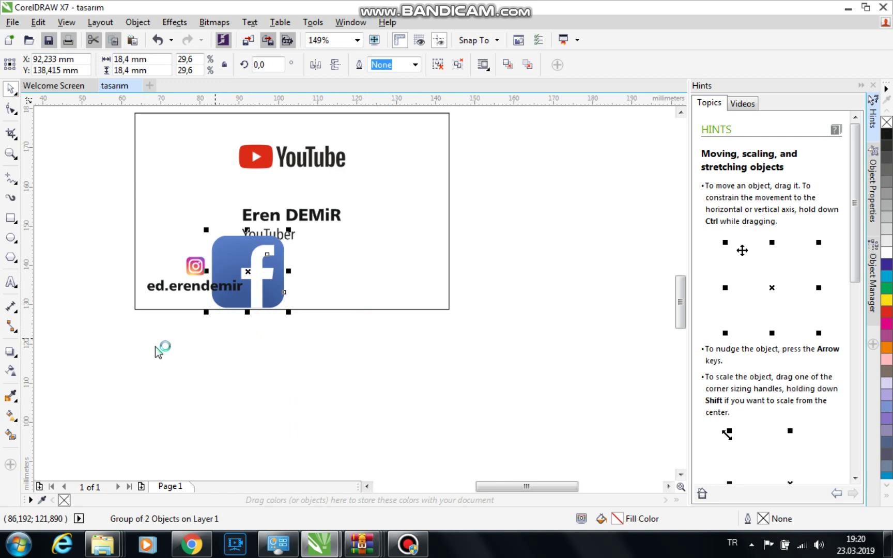
{"action": "left_click_drag", "start_coordinate": [136, 216], "coordinate": [293, 369]}
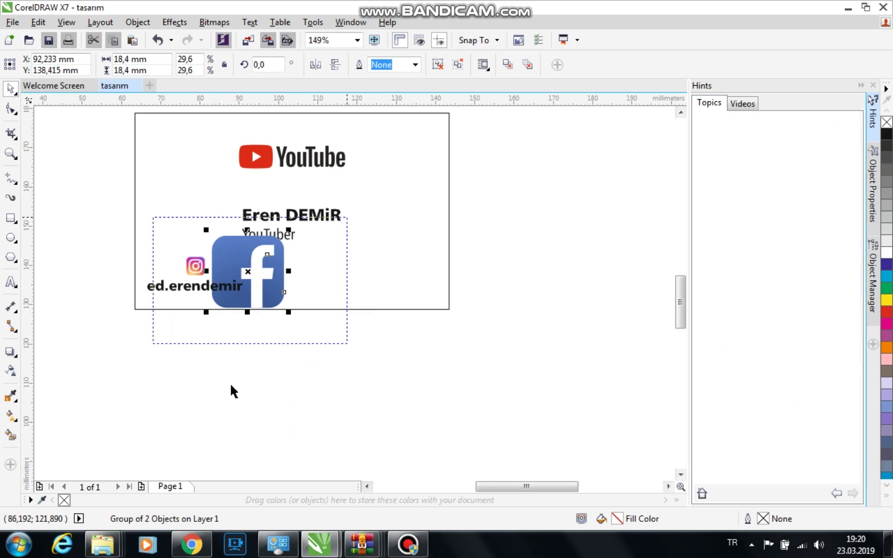
{"action": "mouse_move", "coordinate": [132, 424]}
{"action": "left_mouse_down"}
{"action": "mouse_move", "coordinate": [552, 136]}
{"action": "mouse_move", "coordinate": [335, 323]}
{"action": "left_mouse_up"}
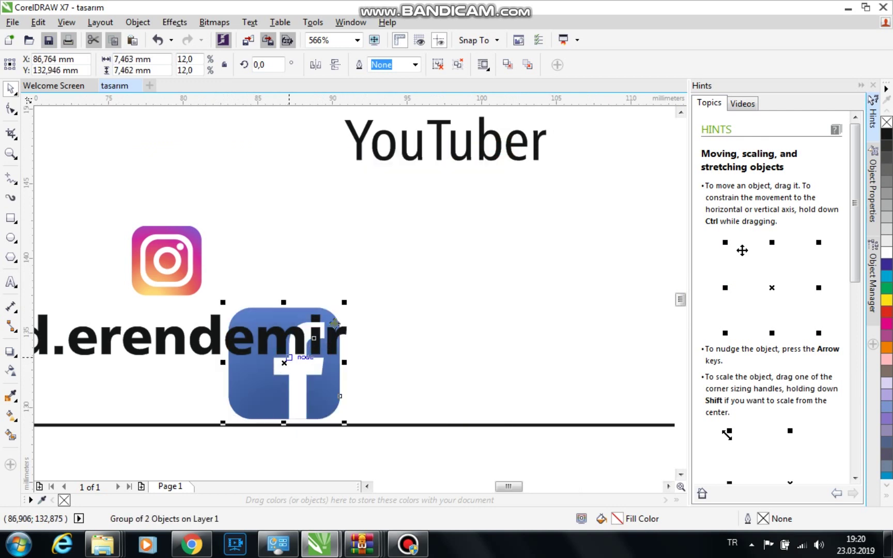
{"action": "left_click_drag", "start_coordinate": [333, 314], "coordinate": [307, 341]}
{"action": "mouse_move", "coordinate": [292, 379]}
{"action": "left_mouse_down"}
{"action": "mouse_move", "coordinate": [164, 257]}
{"action": "mouse_move", "coordinate": [177, 272]}
{"action": "left_mouse_up"}
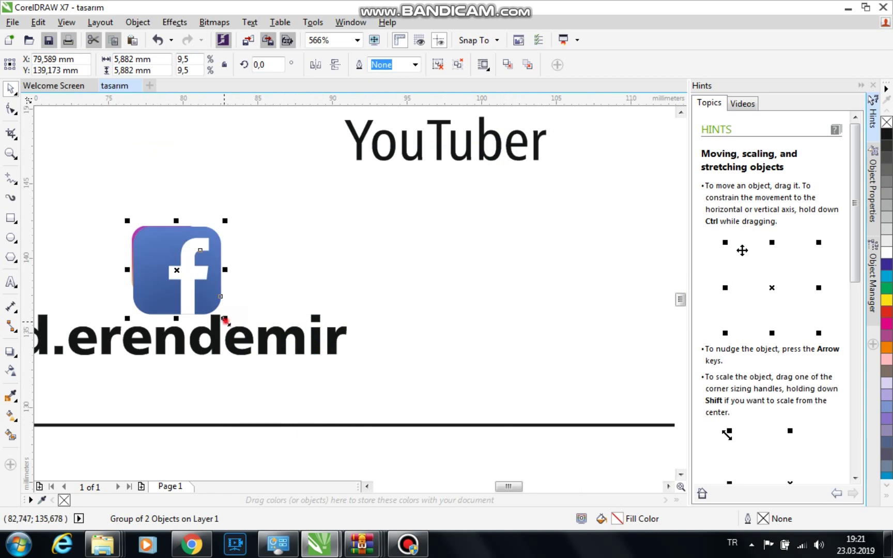
{"action": "left_click_drag", "start_coordinate": [225, 319], "coordinate": [202, 295]}
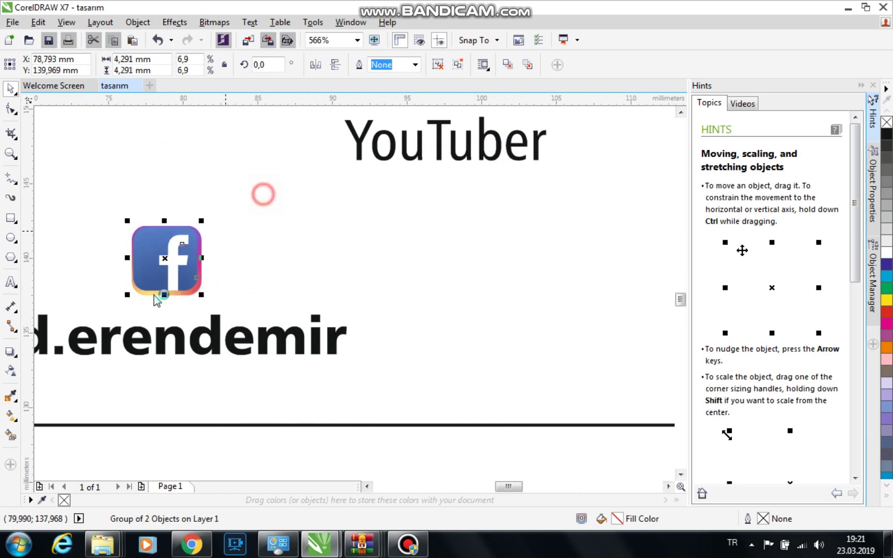
Fine-tune the Facebook icon's size to exactly match the Instagram icon.
{"action": "left_click_drag", "start_coordinate": [134, 312], "coordinate": [263, 193]}
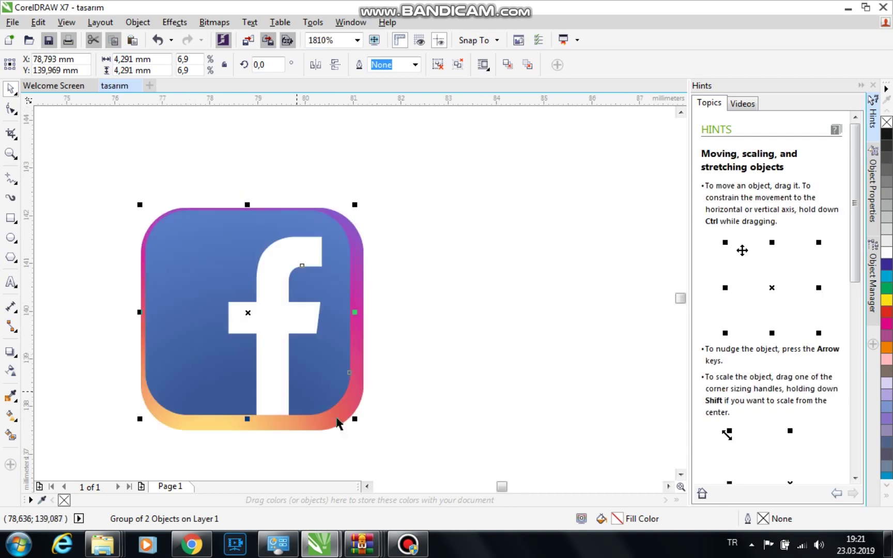
{"action": "left_click_drag", "start_coordinate": [354, 422], "coordinate": [369, 433]}
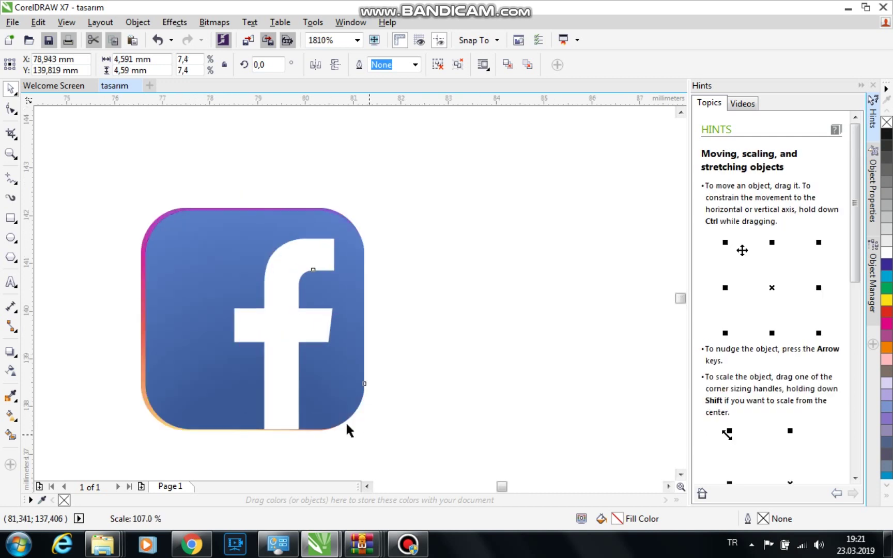
{"action": "left_click_drag", "start_coordinate": [257, 321], "coordinate": [250, 319]}
{"action": "left_click_drag", "start_coordinate": [366, 435], "coordinate": [369, 436]}
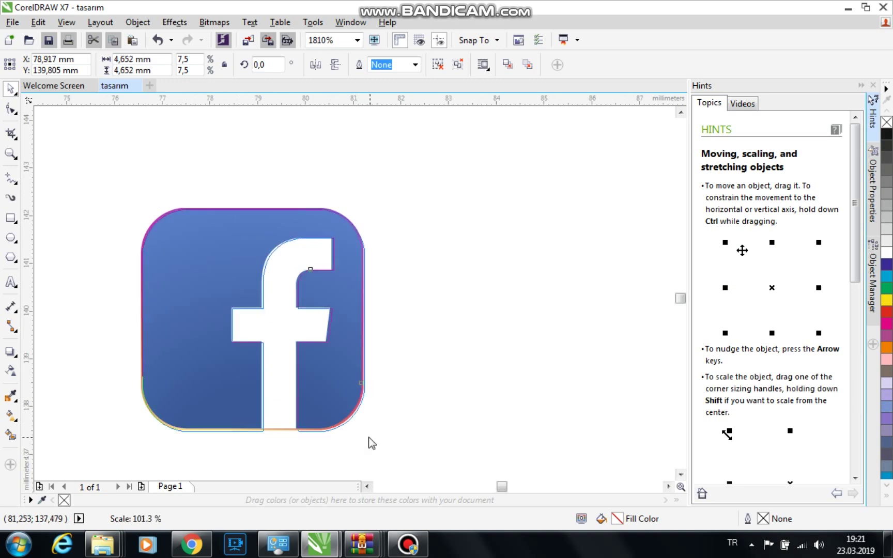
{"action": "scroll", "coordinate": [150, 290], "scroll_direction": "down", "scroll_amount": 3}
{"action": "scroll", "coordinate": [150, 290], "scroll_direction": "down", "scroll_amount": 5}
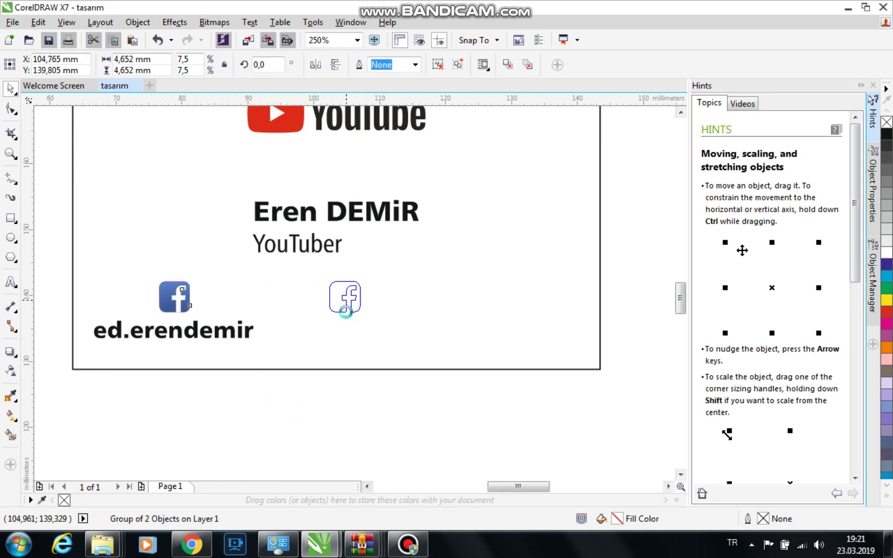
Centre the Facebook icon horizontally on the card and align it level with Instagram.
{"action": "left_click_drag", "start_coordinate": [176, 298], "coordinate": [345, 298]}
{"action": "key", "text": "p"}
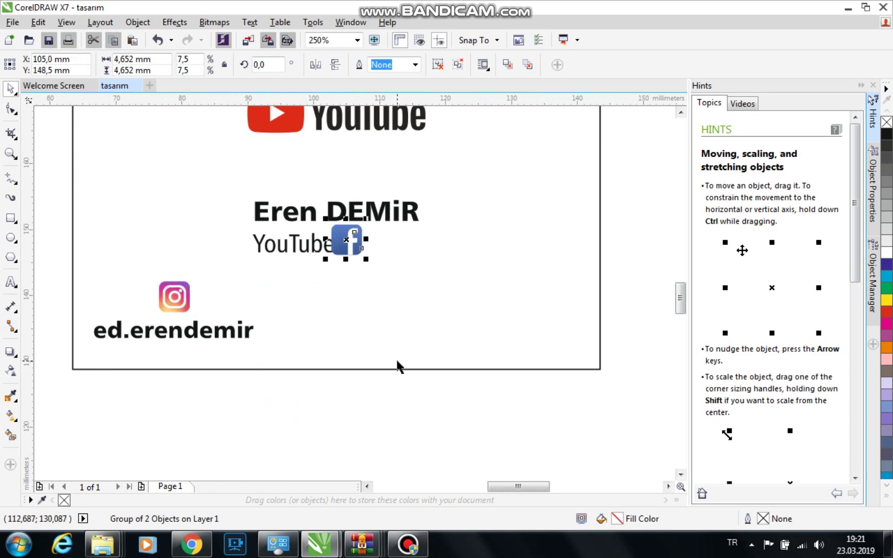
{"action": "left_click", "coordinate": [398, 369], "text": "shift"}
{"action": "key", "text": "c"}
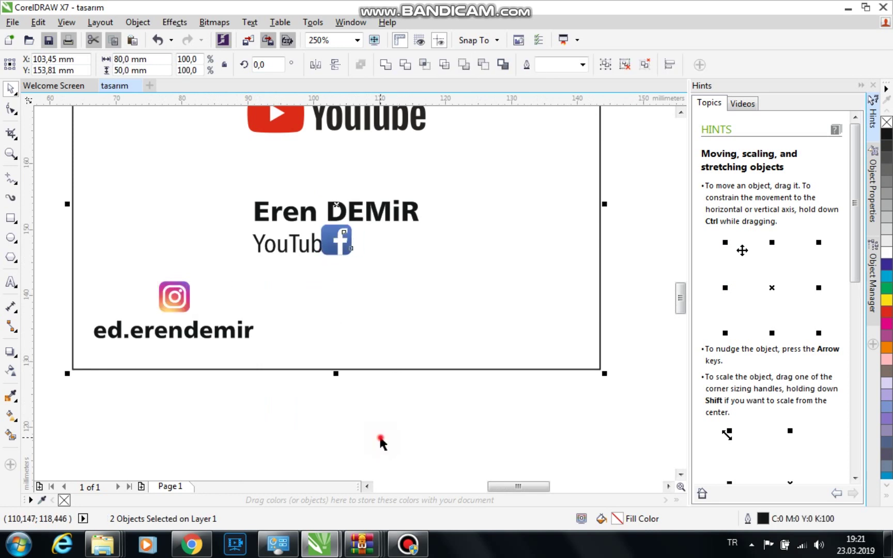
{"action": "left_click", "coordinate": [339, 234]}
{"action": "left_click", "coordinate": [179, 299], "text": "shift"}
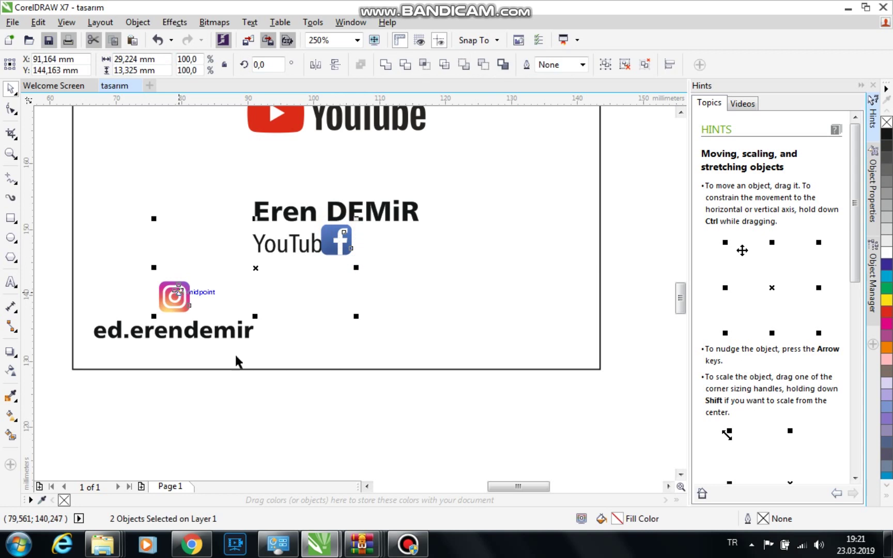
{"action": "key", "text": "e"}
{"action": "left_click", "coordinate": [331, 405]}
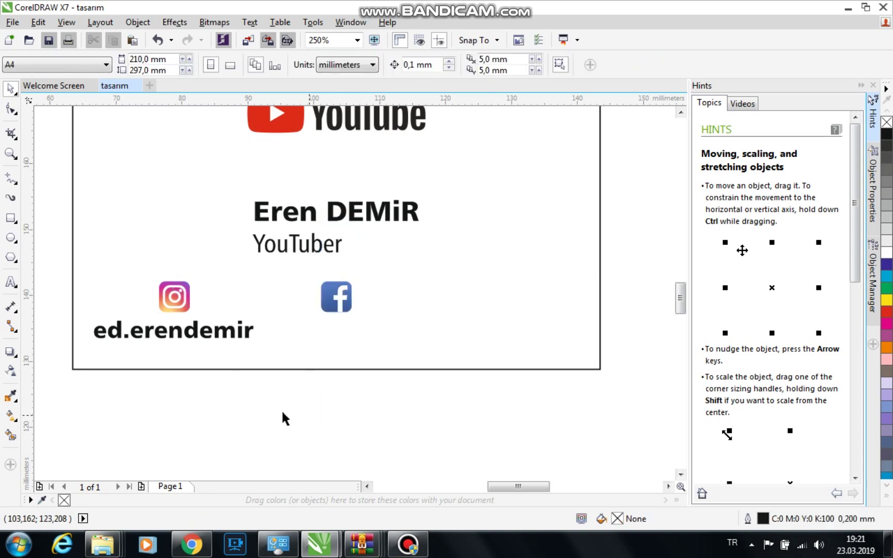
{"action": "left_click", "coordinate": [212, 330]}
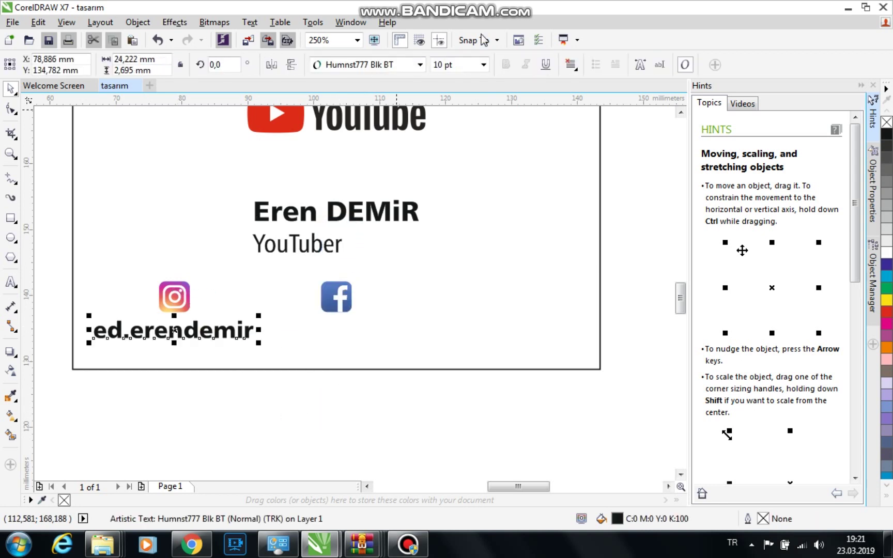
{"action": "left_click", "coordinate": [484, 65]}
{"action": "left_click", "coordinate": [468, 114]}
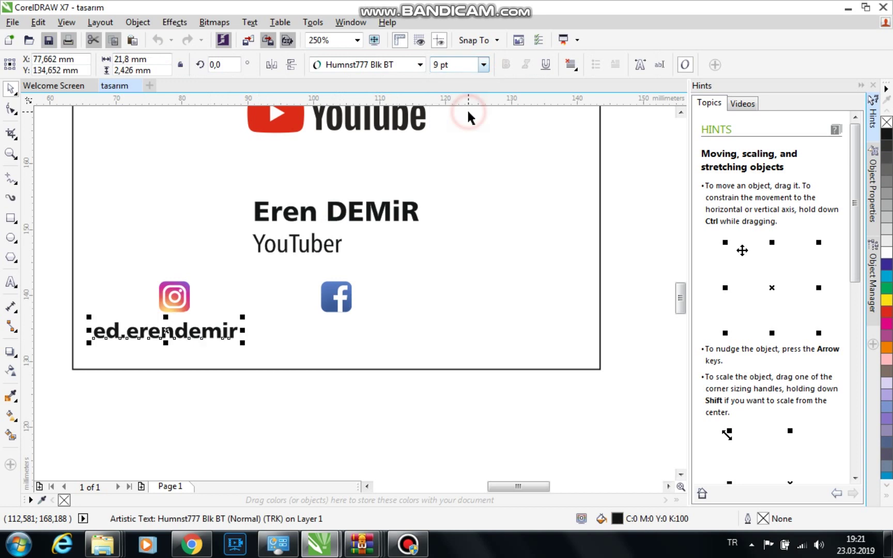
{"action": "left_click", "coordinate": [483, 65]}
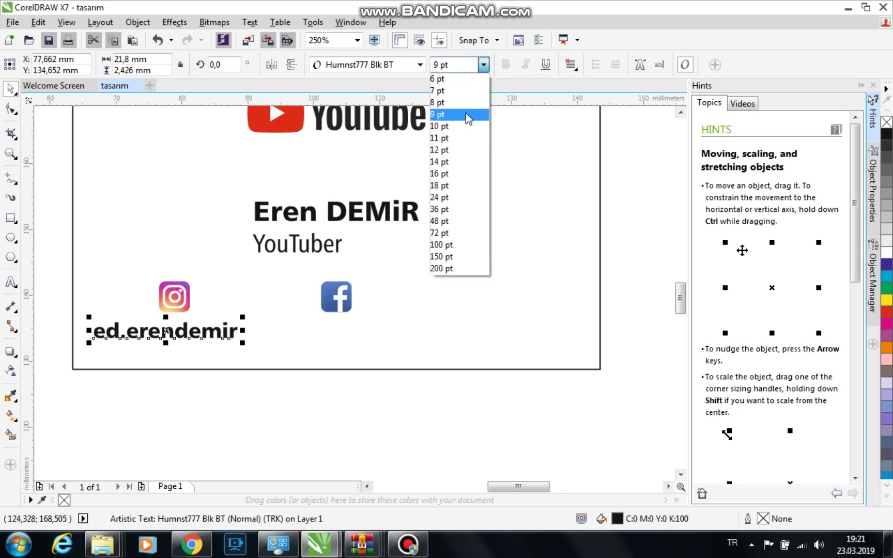
{"action": "left_click", "coordinate": [466, 115]}
{"action": "left_click", "coordinate": [420, 64]}
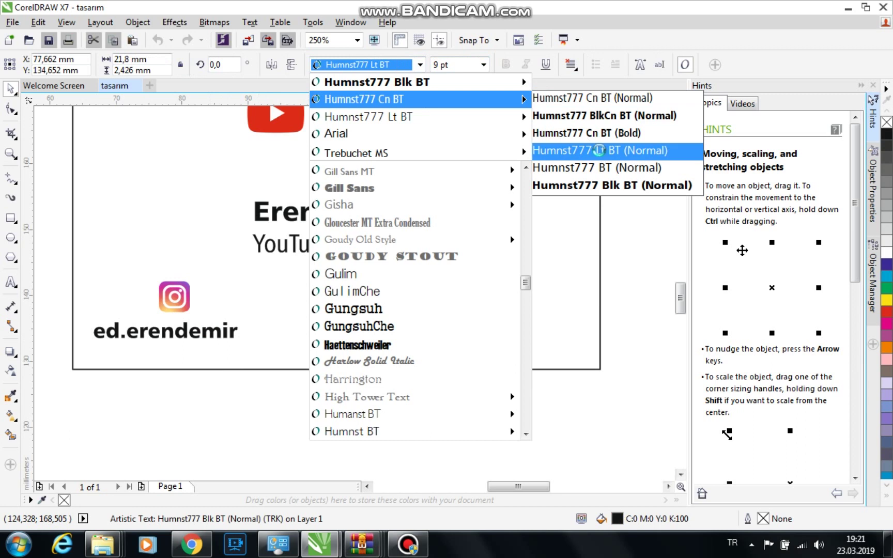
{"action": "left_click", "coordinate": [602, 150]}
Centre the Instagram icon above its handle text.
{"action": "left_click", "coordinate": [174, 297]}
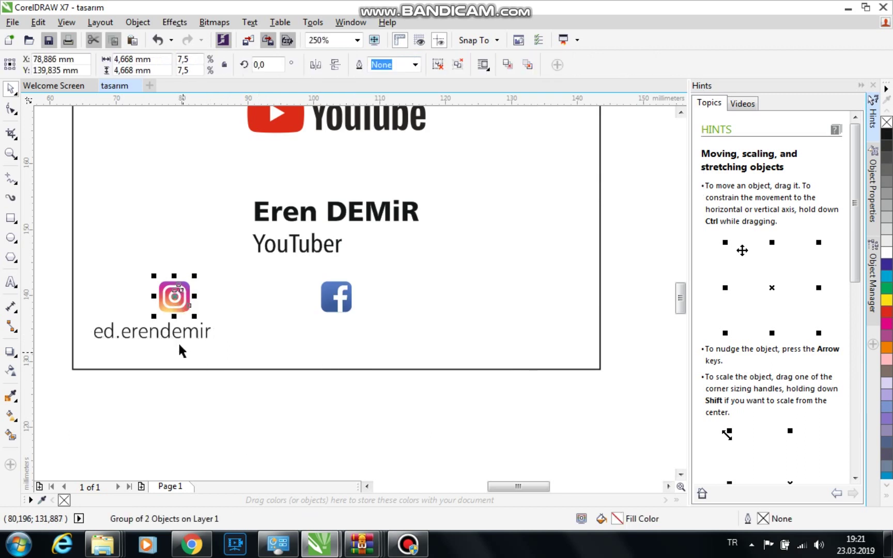
{"action": "left_click", "coordinate": [181, 337], "text": "shift"}
{"action": "key", "text": "c"}
{"action": "left_click", "coordinate": [182, 390]}
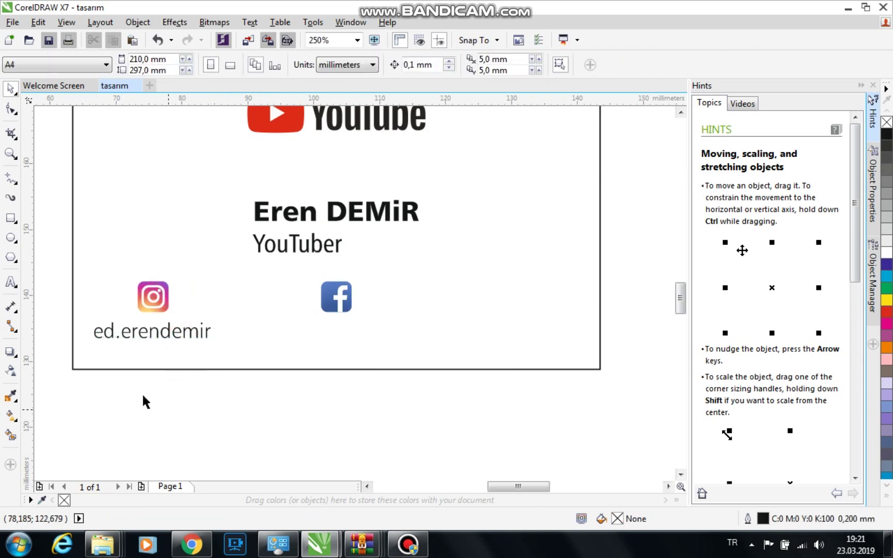
{"action": "left_click_drag", "start_coordinate": [182, 336], "coordinate": [323, 333]}
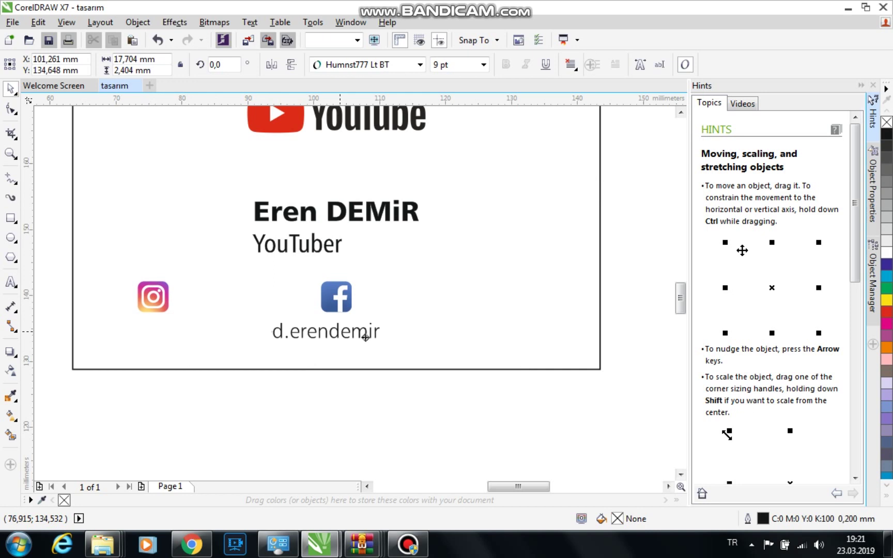
{"action": "double_click", "coordinate": [323, 336]}
{"action": "key", "text": "BackSpace"}
{"action": "key", "text": "BackSpace"}
{"action": "key", "text": "BackSpace"}
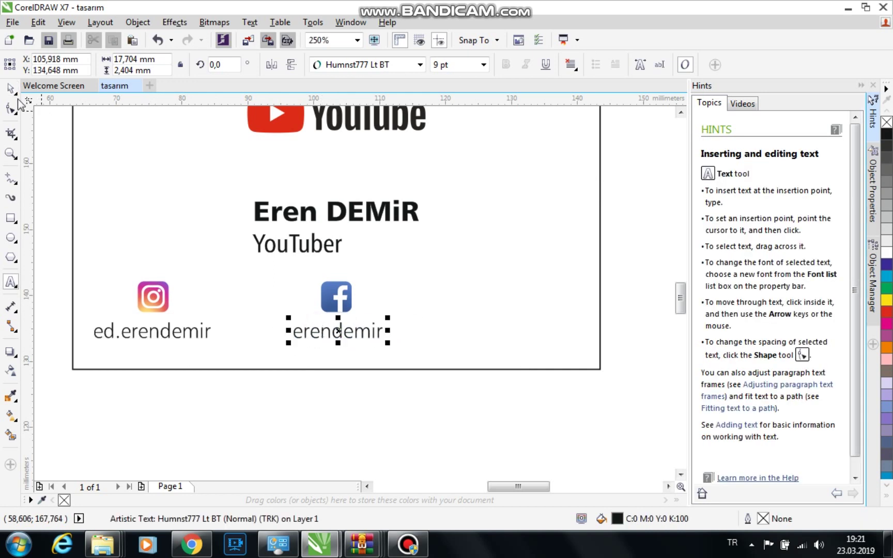
{"action": "left_click", "coordinate": [12, 91]}
{"action": "left_click", "coordinate": [339, 297], "text": "shift"}
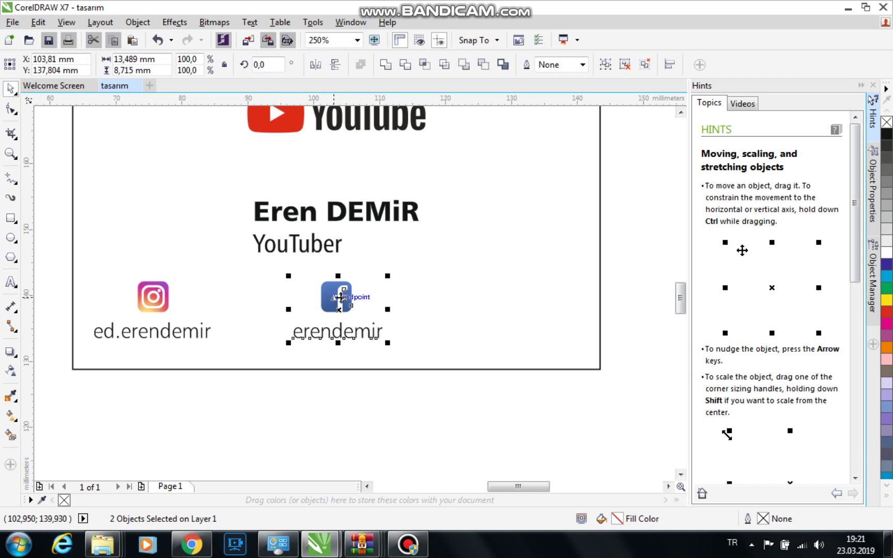
{"action": "left_click", "coordinate": [350, 417]}
{"action": "scroll", "coordinate": [216, 361], "scroll_direction": "down", "scroll_amount": 1}
{"action": "scroll", "coordinate": [213, 358], "scroll_direction": "down", "scroll_amount": 1}
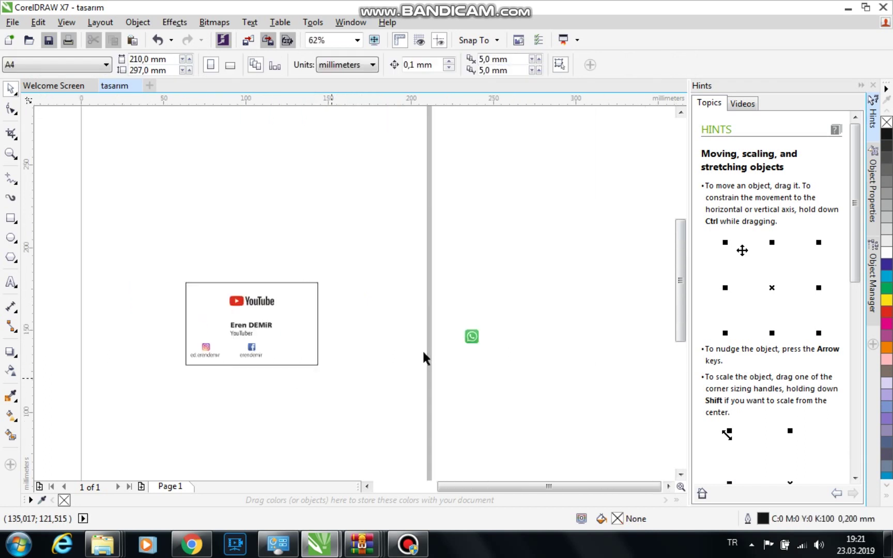
Move the WhatsApp icon onto the card, shrink it, and overlay it on Facebook.
{"action": "left_click_drag", "start_coordinate": [471, 337], "coordinate": [242, 335]}
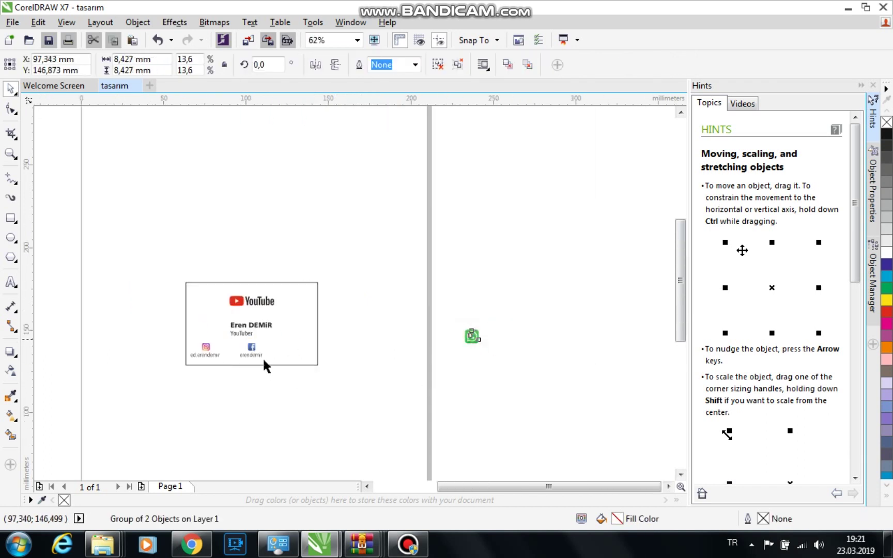
{"action": "scroll", "coordinate": [251, 350], "scroll_direction": "up", "scroll_amount": 1}
{"action": "scroll", "coordinate": [238, 344], "scroll_direction": "up", "scroll_amount": 1}
{"action": "scroll", "coordinate": [216, 325], "scroll_direction": "up", "scroll_amount": 2}
{"action": "left_click_drag", "start_coordinate": [236, 174], "coordinate": [212, 197]}
{"action": "left_click_drag", "start_coordinate": [173, 236], "coordinate": [278, 329]}
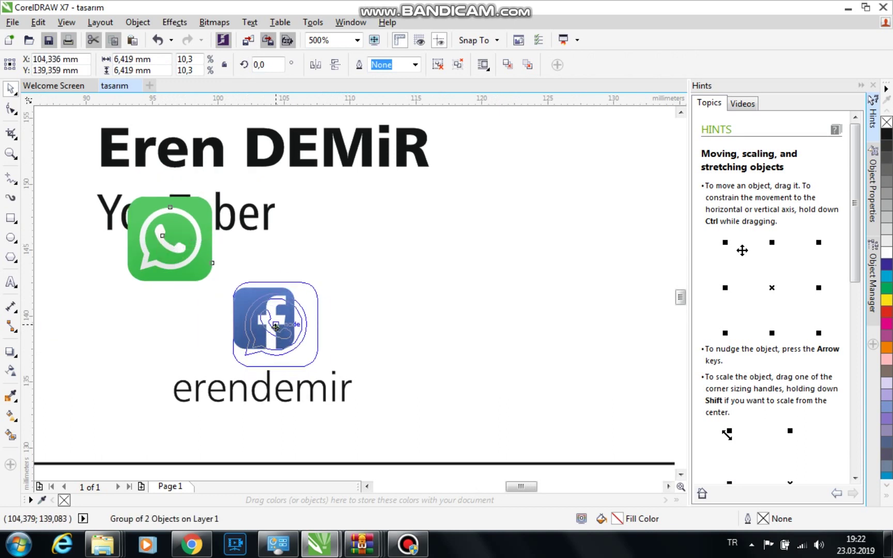
{"action": "left_click_drag", "start_coordinate": [278, 330], "coordinate": [276, 348]}
Scale the WhatsApp icon to about 76% so it matches the Facebook icon.
{"action": "scroll", "coordinate": [305, 293], "scroll_direction": "up", "scroll_amount": 1}
{"action": "left_click", "coordinate": [363, 263]}
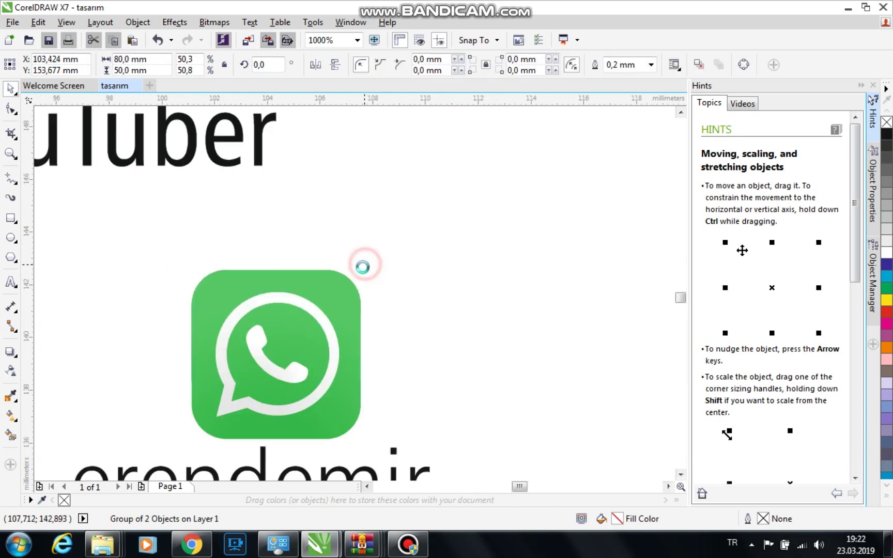
{"action": "left_click", "coordinate": [348, 282]}
{"action": "scroll", "coordinate": [349, 274], "scroll_direction": "down", "scroll_amount": 1}
{"action": "scroll", "coordinate": [349, 274], "scroll_direction": "down", "scroll_amount": 1}
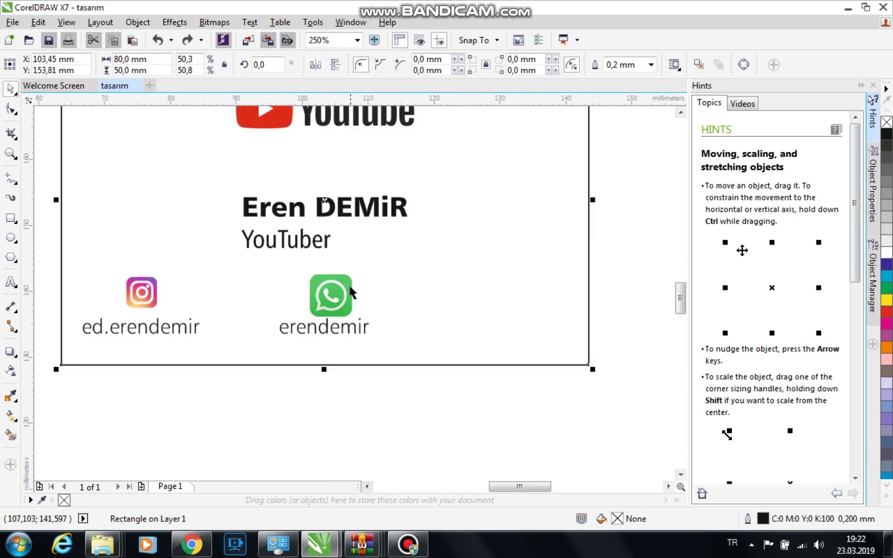
{"action": "left_click", "coordinate": [352, 287]}
{"action": "left_click_drag", "start_coordinate": [357, 269], "coordinate": [344, 281]}
{"action": "scroll", "coordinate": [331, 295], "scroll_direction": "up", "scroll_amount": 1}
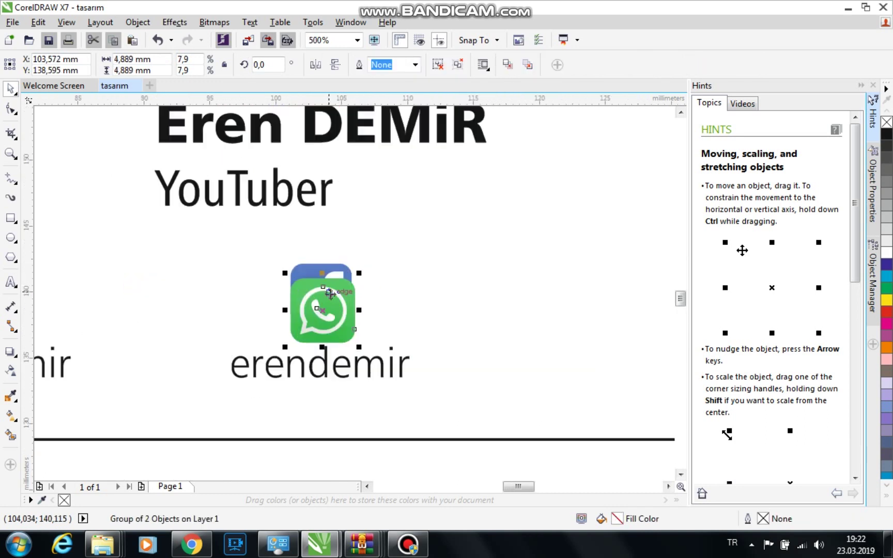
{"action": "scroll", "coordinate": [331, 296], "scroll_direction": "up", "scroll_amount": 1}
{"action": "mouse_move", "coordinate": [319, 328]}
{"action": "left_mouse_down"}
{"action": "mouse_move", "coordinate": [318, 304]}
{"action": "mouse_move", "coordinate": [260, 286]}
{"action": "left_mouse_up"}
{"action": "scroll", "coordinate": [287, 227], "scroll_direction": "up", "scroll_amount": 1}
{"action": "scroll", "coordinate": [266, 280], "scroll_direction": "up", "scroll_amount": 1}
{"action": "scroll", "coordinate": [337, 250], "scroll_direction": "down", "scroll_amount": 1}
{"action": "scroll", "coordinate": [346, 264], "scroll_direction": "down", "scroll_amount": 1}
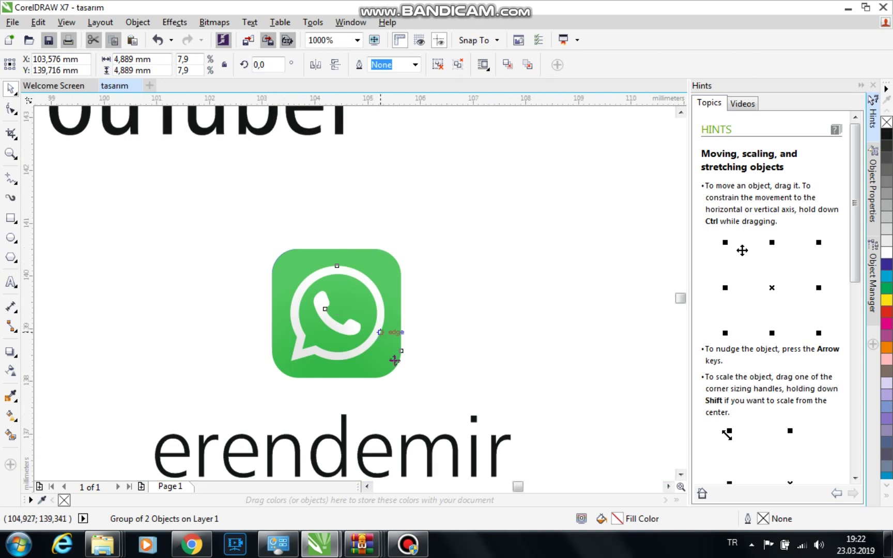
{"action": "scroll", "coordinate": [380, 335], "scroll_direction": "up", "scroll_amount": 1}
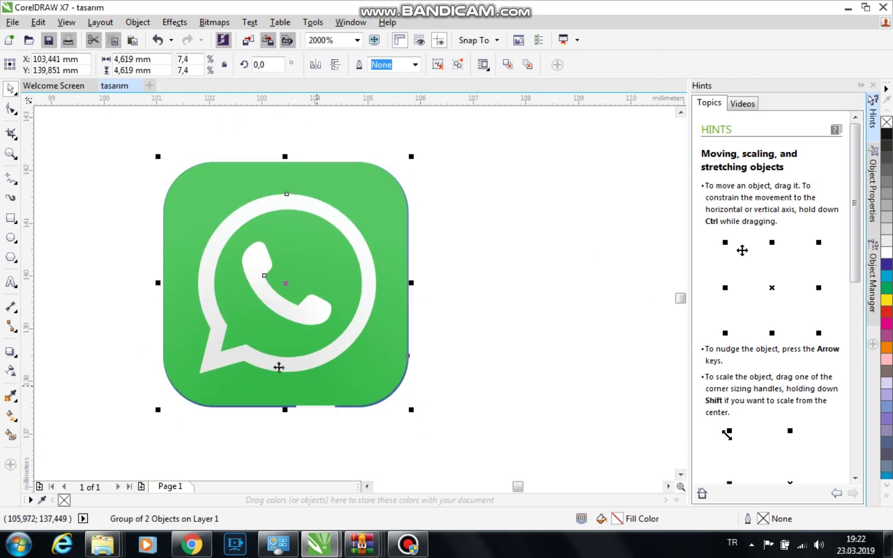
{"action": "scroll", "coordinate": [287, 366], "scroll_direction": "down", "scroll_amount": 1}
{"action": "scroll", "coordinate": [193, 339], "scroll_direction": "down", "scroll_amount": 2}
{"action": "left_click_drag", "start_coordinate": [222, 338], "coordinate": [350, 356]}
{"action": "left_click_drag", "start_coordinate": [361, 356], "coordinate": [358, 355]}
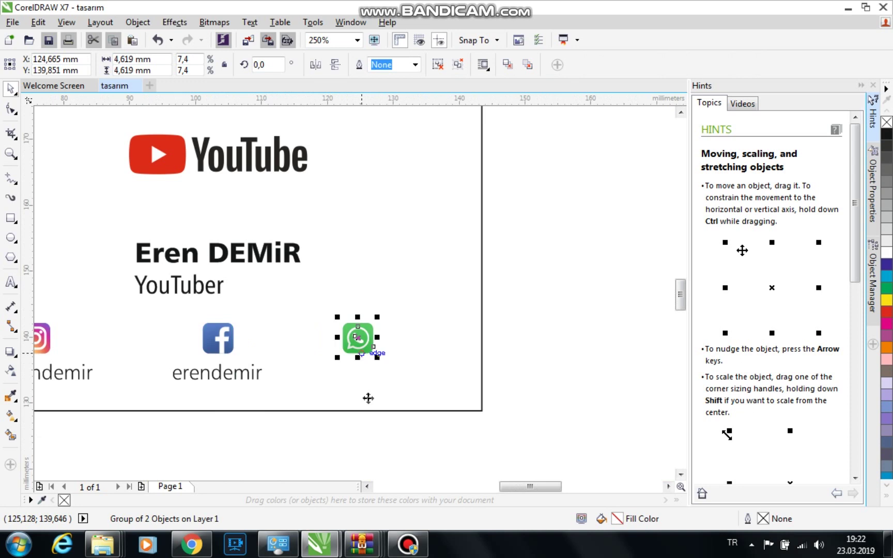
{"action": "left_click_drag", "start_coordinate": [252, 373], "coordinate": [377, 378]}
Replace the erendemir text under the WhatsApp icon with a phone number.
{"action": "left_click", "coordinate": [391, 383]}
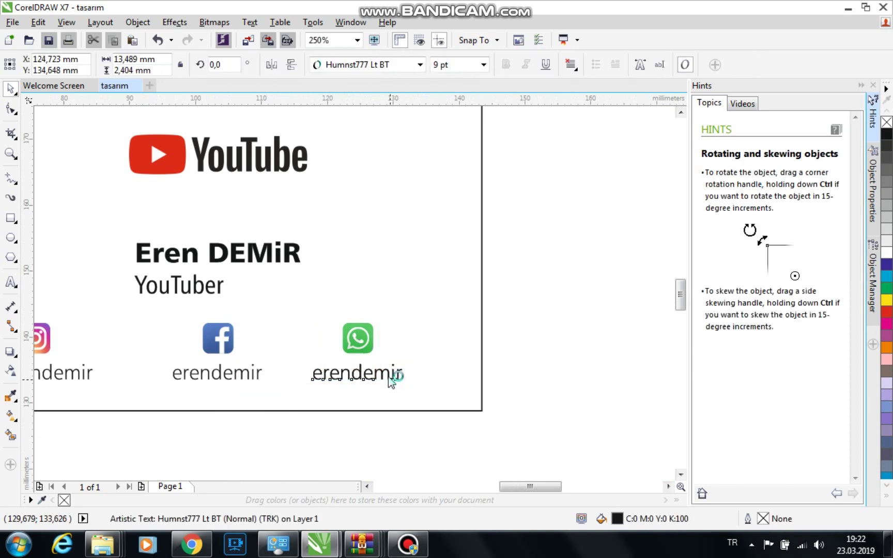
{"action": "double_click", "coordinate": [389, 375]}
{"action": "key", "text": "BackSpace"}
{"action": "key", "text": "BackSpace"}
{"action": "key", "text": "BackSpace"}
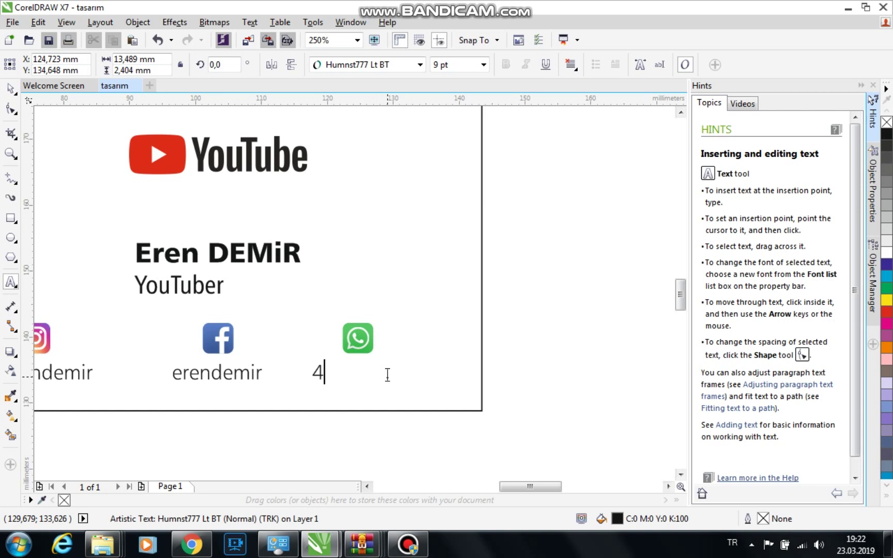
{"action": "type", "text": "545 111"}
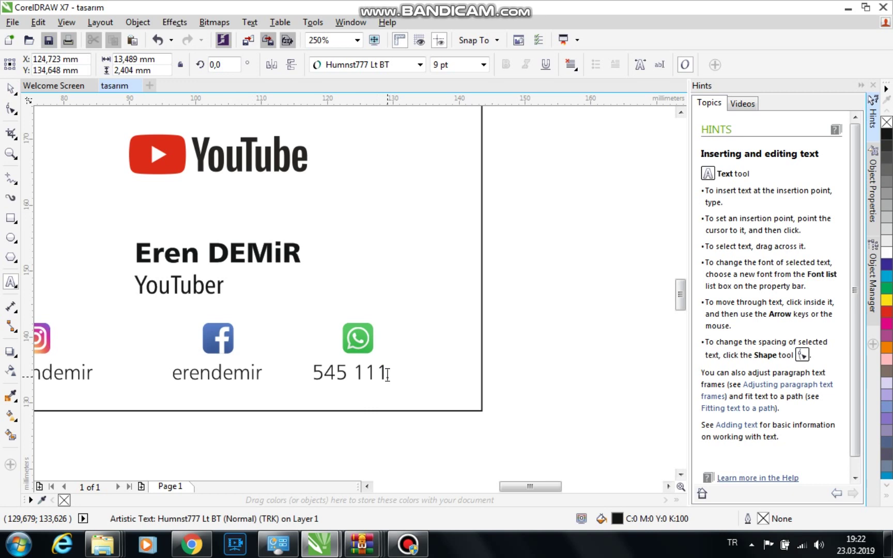
{"action": "type", "text": " 33"}
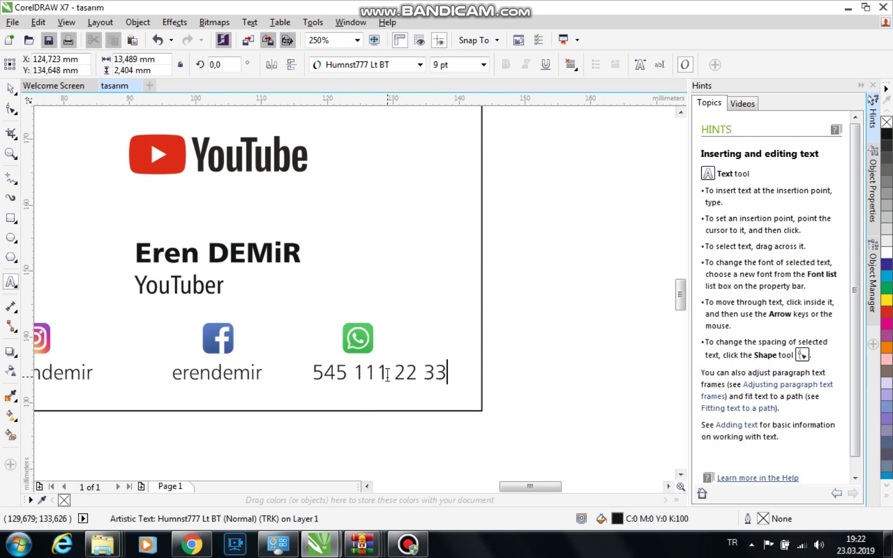
{"action": "left_click", "coordinate": [11, 88]}
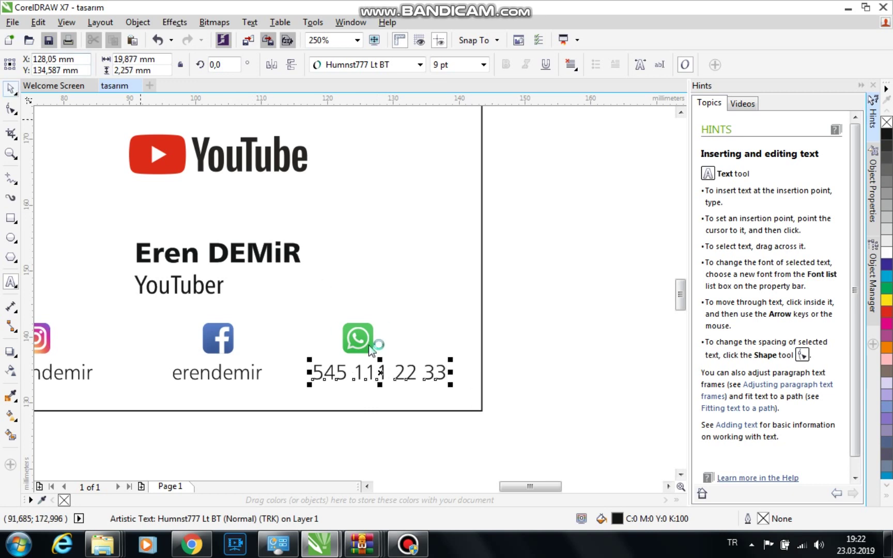
{"action": "left_click", "coordinate": [465, 441]}
{"action": "scroll", "coordinate": [468, 394], "scroll_direction": "down", "scroll_amount": 1}
{"action": "scroll", "coordinate": [428, 411], "scroll_direction": "up", "scroll_amount": 1}
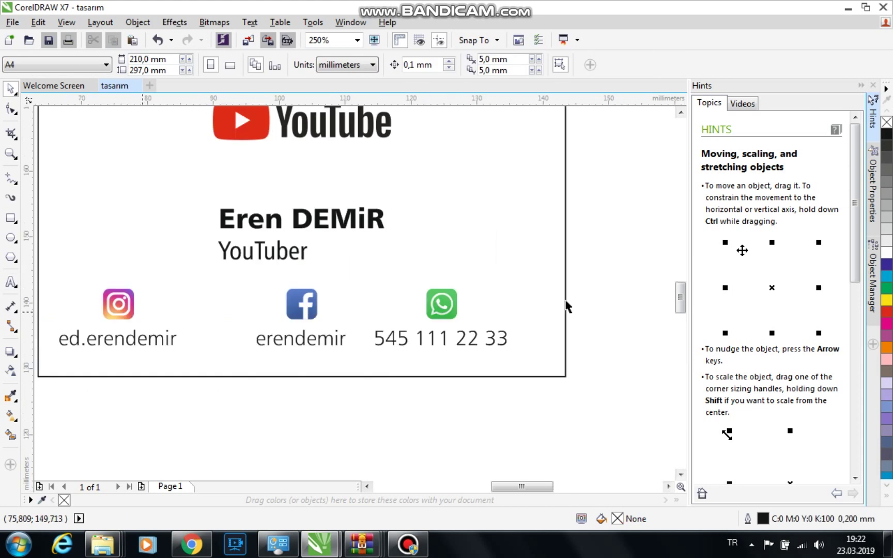
{"action": "scroll", "coordinate": [455, 404], "scroll_direction": "down", "scroll_amount": 1}
Group each of the Facebook, Instagram and WhatsApp icons with its own label.
{"action": "key", "text": "z"}
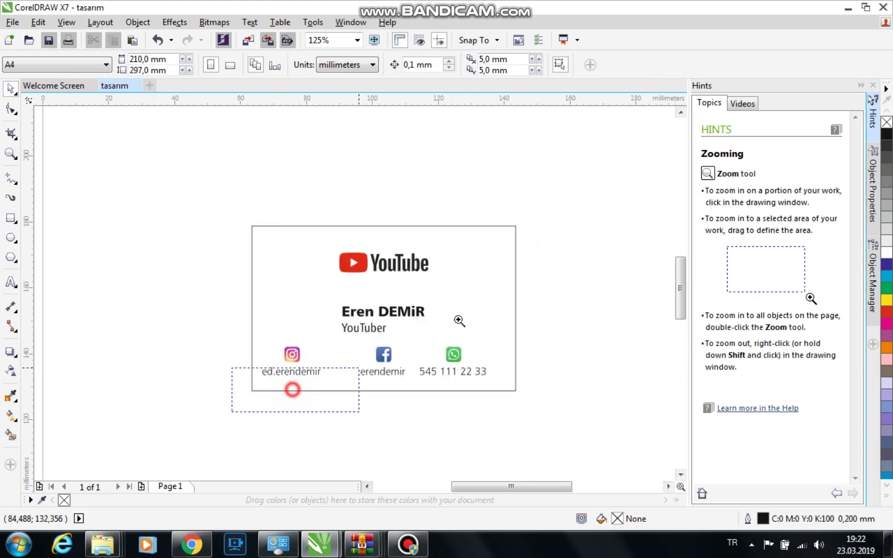
{"action": "left_click_drag", "start_coordinate": [231, 411], "coordinate": [562, 220]}
{"action": "left_click_drag", "start_coordinate": [272, 460], "coordinate": [404, 347]}
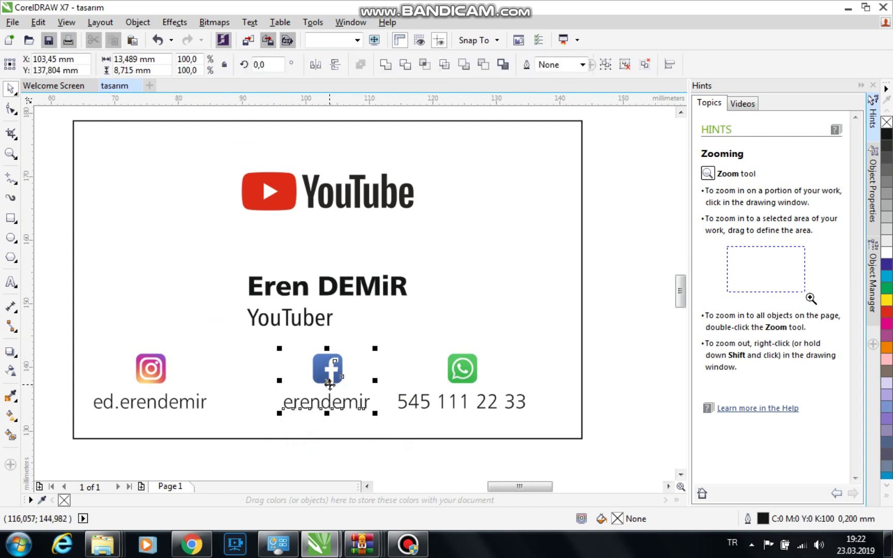
{"action": "key", "text": "ctrl+g"}
{"action": "left_click", "coordinate": [201, 452]}
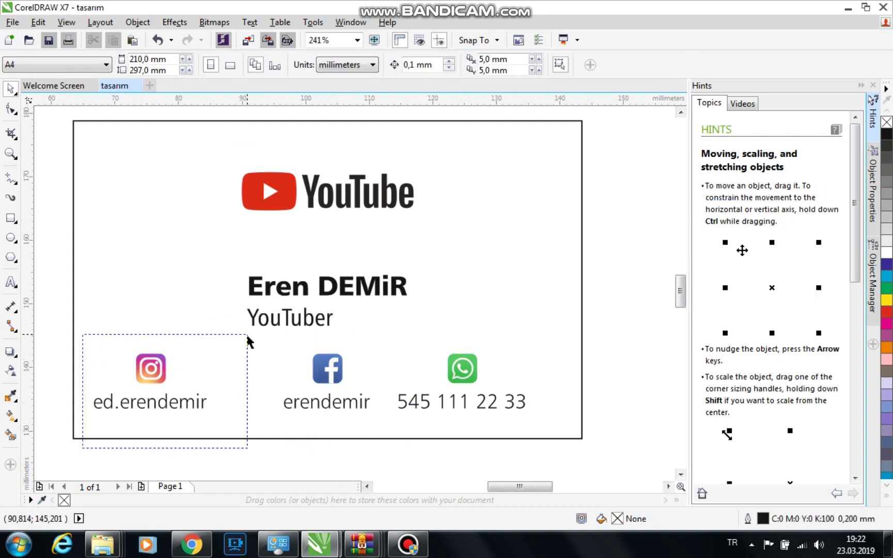
{"action": "left_click_drag", "start_coordinate": [71, 445], "coordinate": [254, 337]}
{"action": "key", "text": "ctrl+g"}
{"action": "left_click_drag", "start_coordinate": [389, 458], "coordinate": [600, 342]}
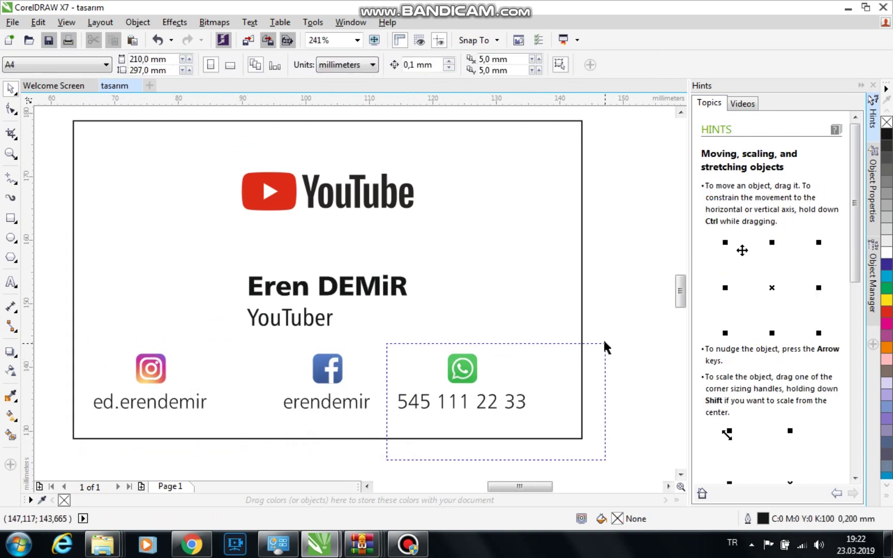
{"action": "key", "text": "ctrl+g"}
Compare the icon groups' spacing and shift the Facebook group slightly left.
{"action": "left_click", "coordinate": [319, 409]}
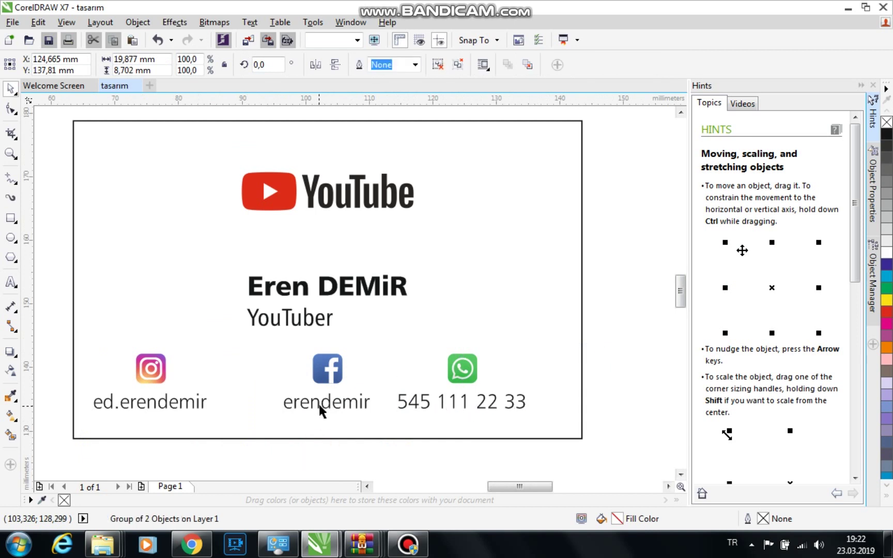
{"action": "left_click", "coordinate": [174, 404], "text": "shift"}
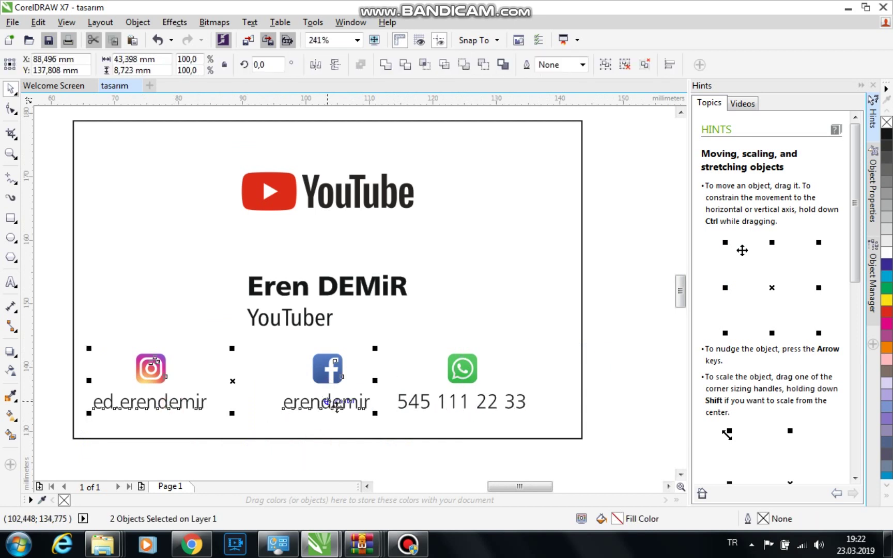
{"action": "left_click", "coordinate": [407, 444]}
{"action": "left_click", "coordinate": [406, 408]}
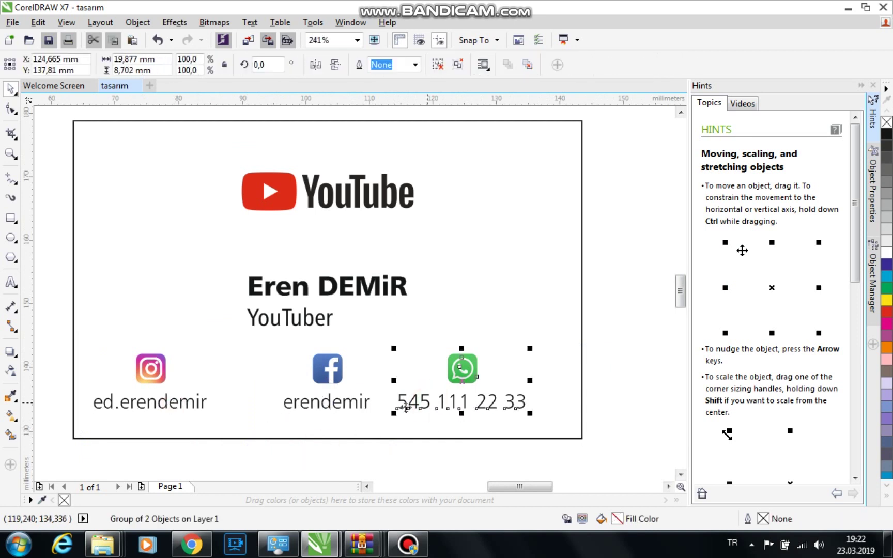
{"action": "left_click", "coordinate": [345, 401], "text": "shift"}
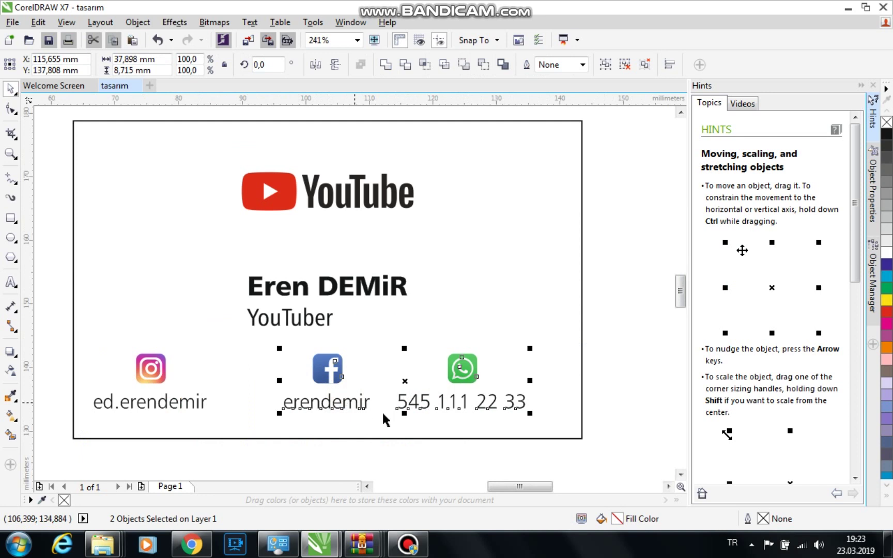
{"action": "left_click", "coordinate": [349, 462]}
{"action": "left_click_drag", "start_coordinate": [265, 443], "coordinate": [390, 333]}
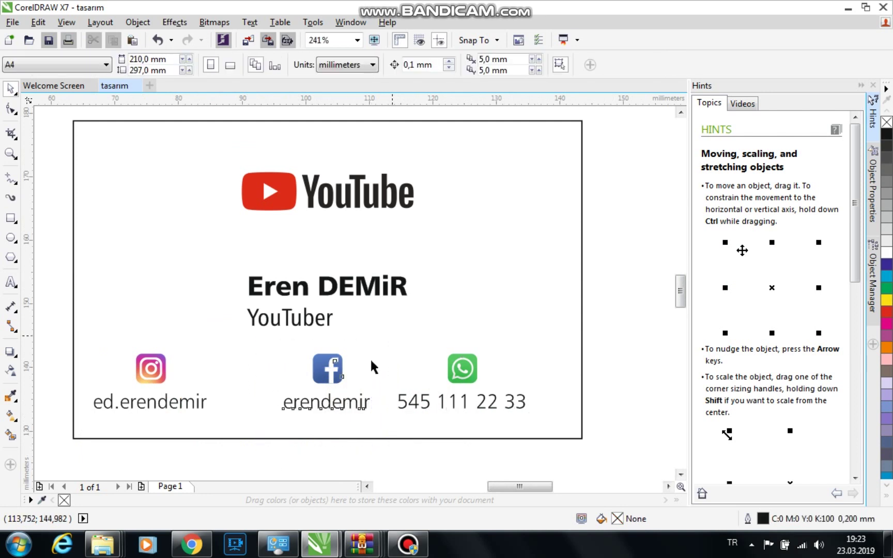
{"action": "left_click_drag", "start_coordinate": [332, 381], "coordinate": [309, 381]}
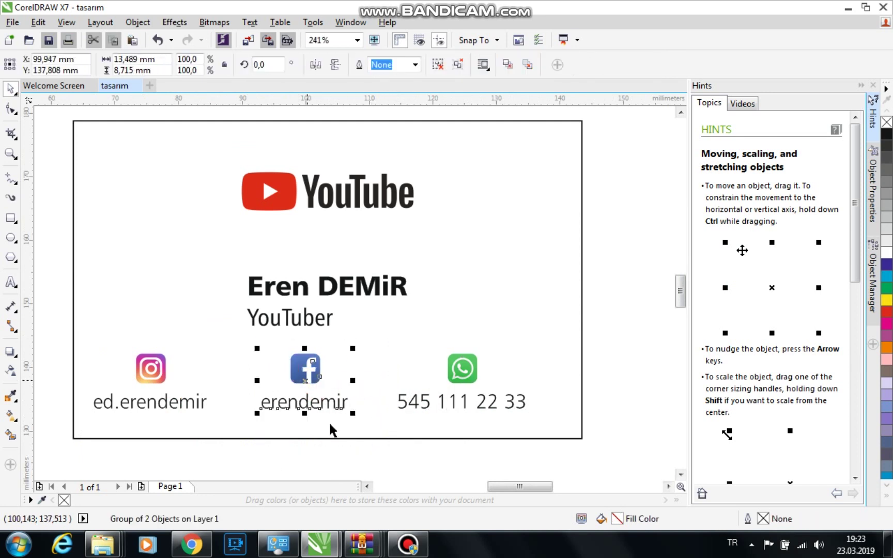
{"action": "left_click", "coordinate": [223, 381]}
Draw a Freehand guide line from Instagram to Facebook and copy it between Facebook and WhatsApp.
{"action": "left_click", "coordinate": [11, 178]}
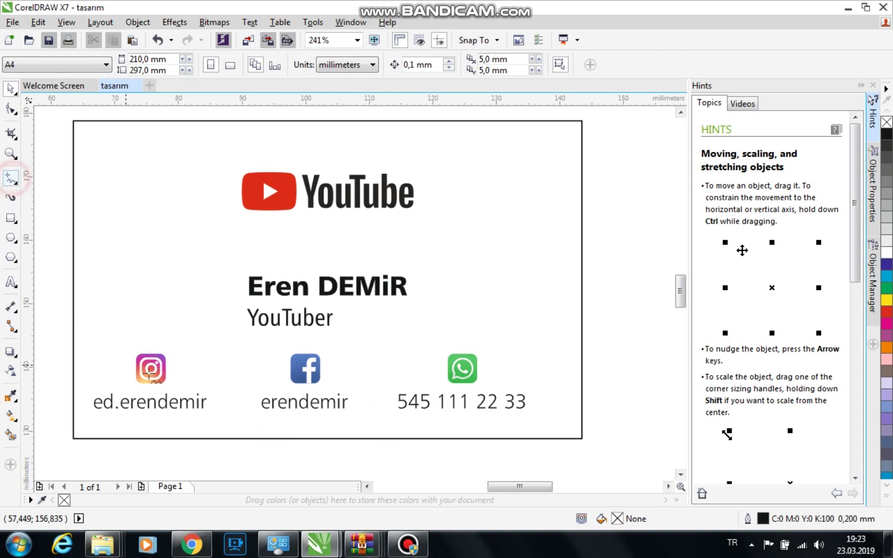
{"action": "left_click", "coordinate": [166, 369]}
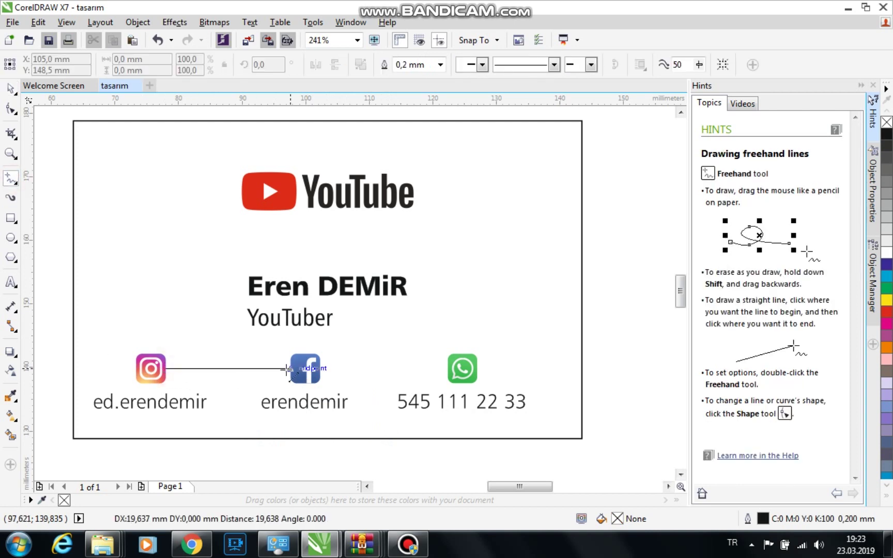
{"action": "left_click", "coordinate": [291, 370]}
{"action": "left_click", "coordinate": [10, 88]}
{"action": "left_click_drag", "start_coordinate": [230, 381], "coordinate": [384, 376]}
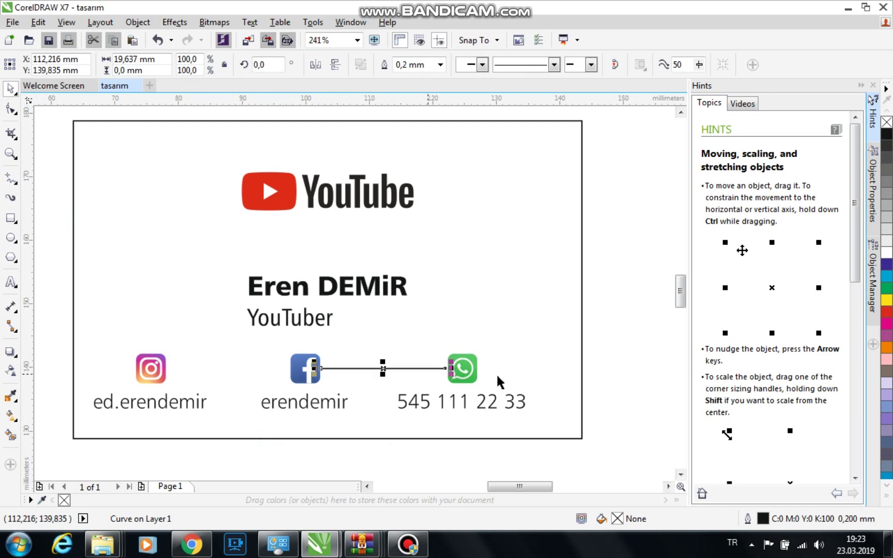
Nudge the WhatsApp group left so it meets the guide line's end.
{"action": "left_click_drag", "start_coordinate": [650, 321], "coordinate": [364, 454]}
{"action": "scroll", "coordinate": [455, 369], "scroll_direction": "up", "scroll_amount": 2}
{"action": "scroll", "coordinate": [455, 368], "scroll_direction": "up", "scroll_amount": 3}
{"action": "scroll", "coordinate": [455, 367], "scroll_direction": "up", "scroll_amount": 3}
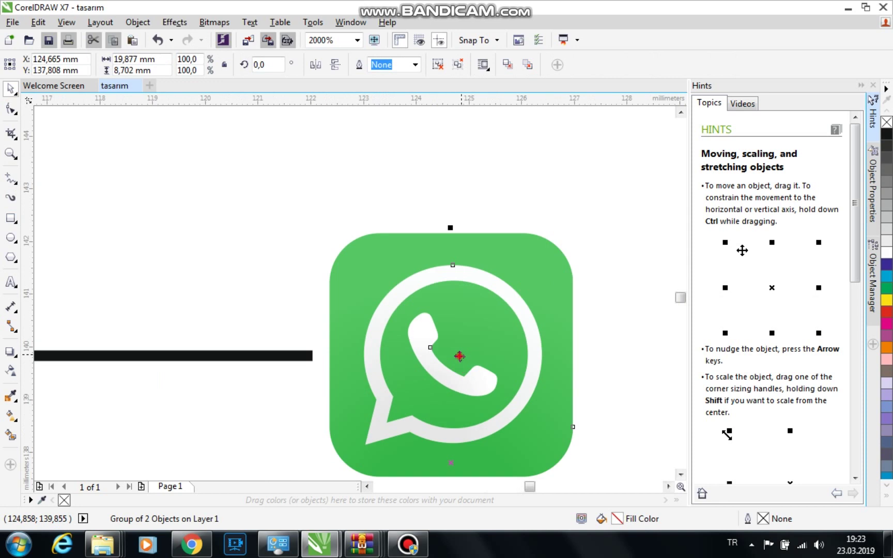
{"action": "left_click_drag", "start_coordinate": [454, 356], "coordinate": [442, 359]}
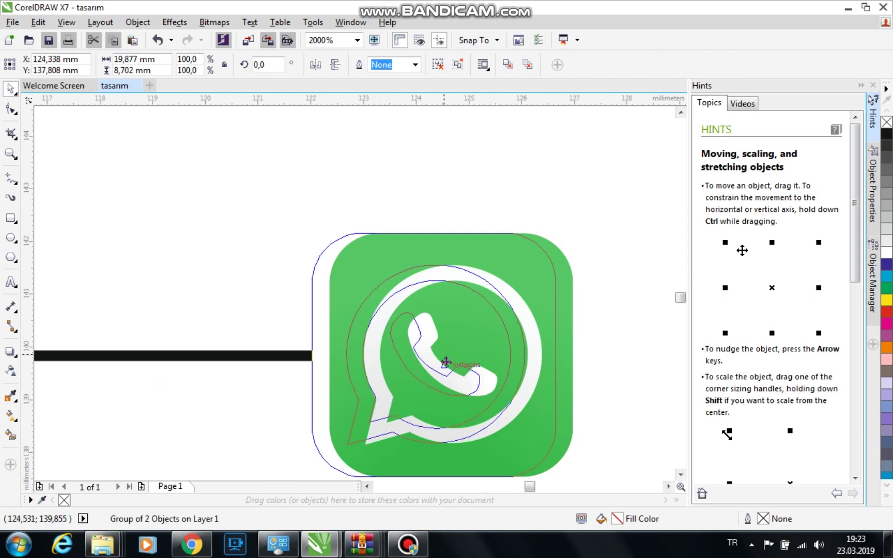
{"action": "scroll", "coordinate": [514, 354], "scroll_direction": "down", "scroll_amount": 8}
{"action": "left_click", "coordinate": [389, 429]}
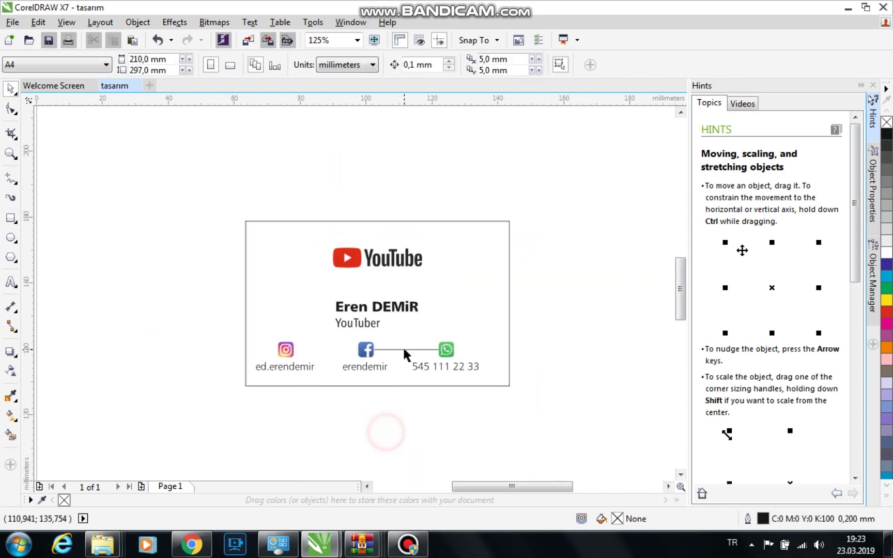
{"action": "left_click", "coordinate": [403, 350]}
Delete the spacing line, group the three icons, and centre the row horizontally on the card.
{"action": "key", "text": "Delete"}
{"action": "left_click_drag", "start_coordinate": [224, 413], "coordinate": [544, 328]}
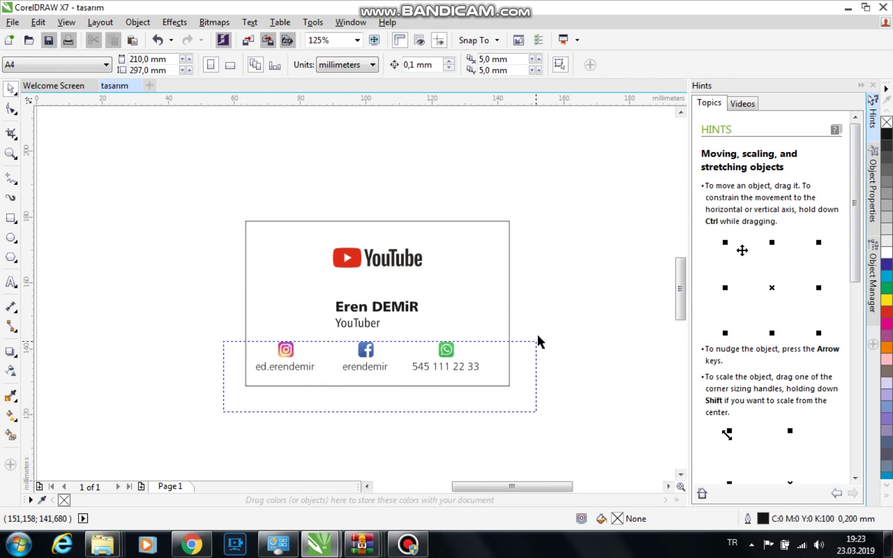
{"action": "key", "text": "ctrl+g"}
{"action": "left_click", "coordinate": [445, 379], "text": "shift"}
{"action": "key", "text": "c"}
{"action": "left_click", "coordinate": [435, 424]}
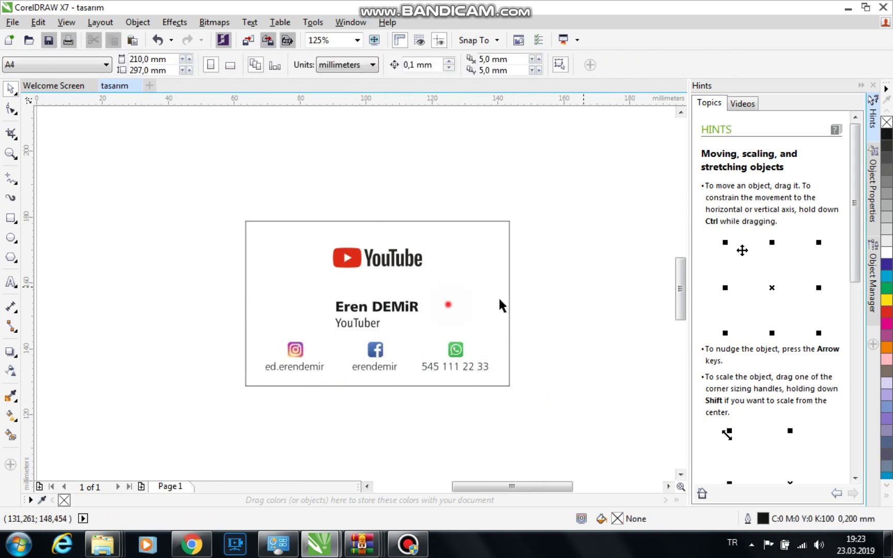
Give the name and YouTuber text Center alignment so YouTuber sits under the name.
{"action": "left_click_drag", "start_coordinate": [583, 287], "coordinate": [328, 327]}
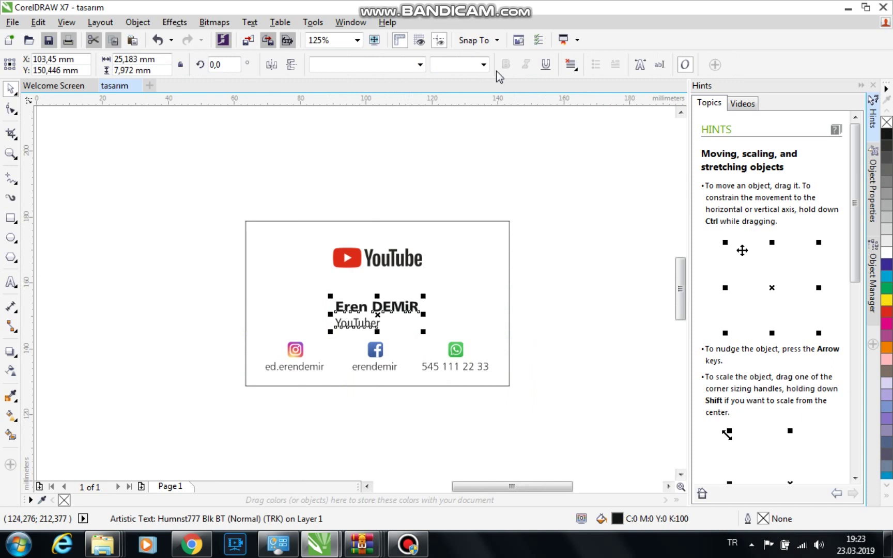
{"action": "left_click", "coordinate": [571, 64]}
{"action": "left_click", "coordinate": [601, 111]}
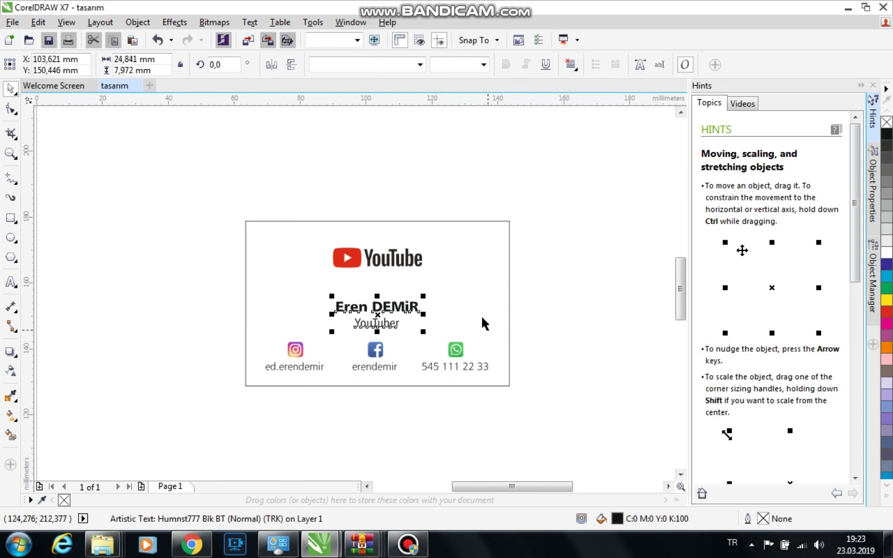
{"action": "left_click", "coordinate": [476, 307], "text": "shift"}
{"action": "key", "text": "x"}
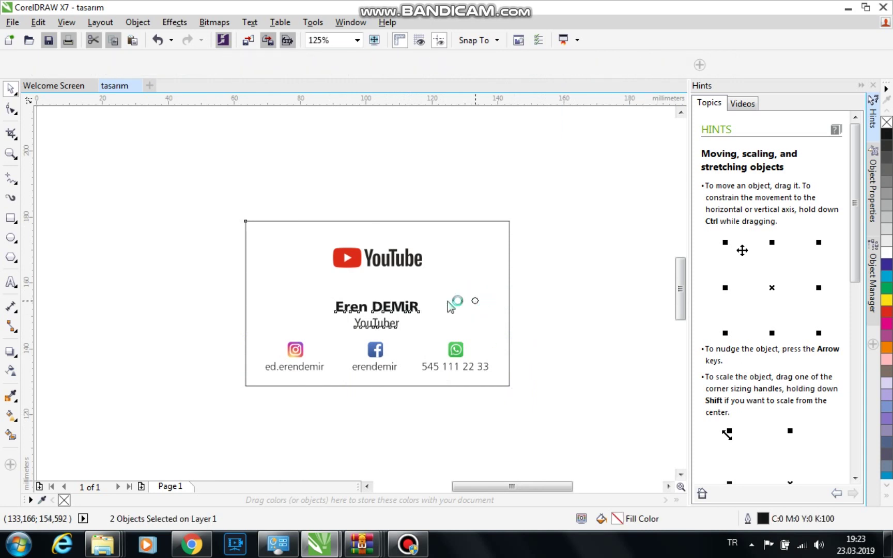
{"action": "key", "text": "space"}
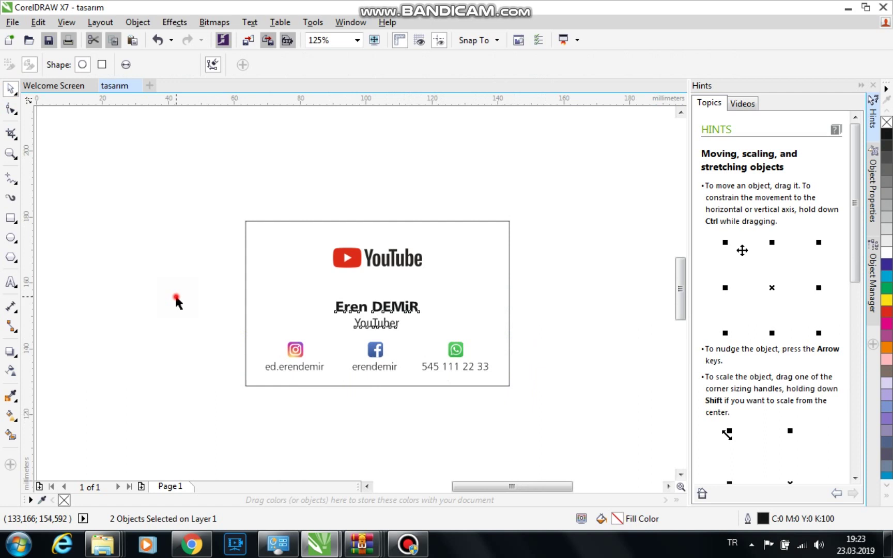
{"action": "left_click", "coordinate": [175, 299]}
Centre the name block vertically on the card with E.
{"action": "left_click_drag", "start_coordinate": [179, 299], "coordinate": [465, 332]}
{"action": "left_click", "coordinate": [484, 303], "text": "shift"}
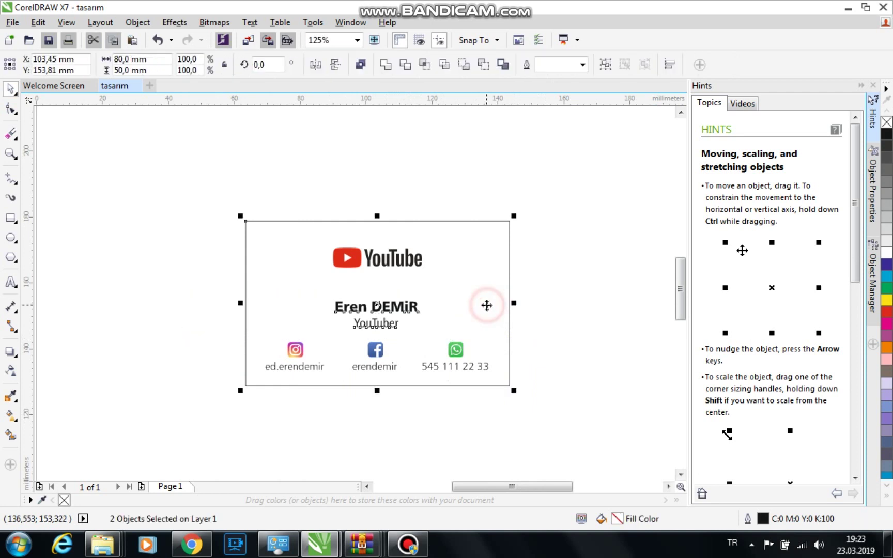
{"action": "key", "text": "e"}
{"action": "left_click", "coordinate": [552, 299]}
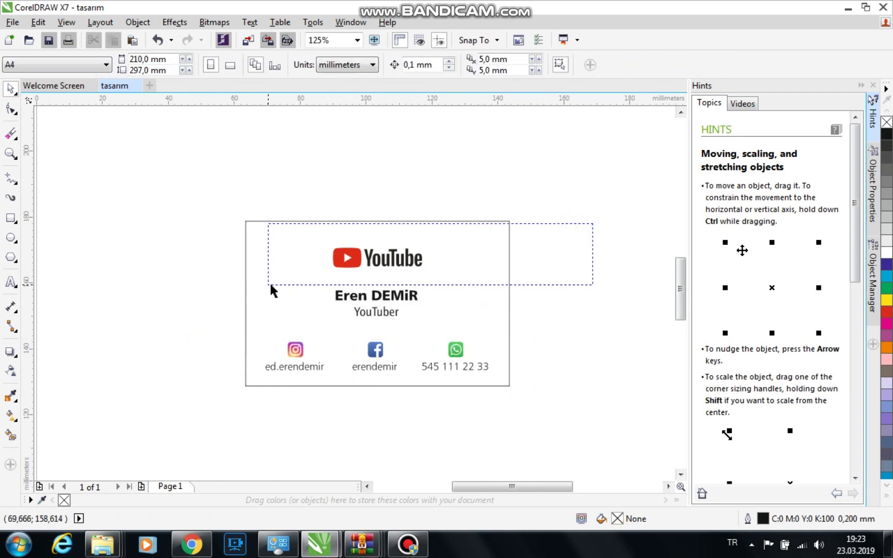
{"action": "left_click_drag", "start_coordinate": [540, 223], "coordinate": [269, 282]}
{"action": "left_click", "coordinate": [480, 266], "text": "shift"}
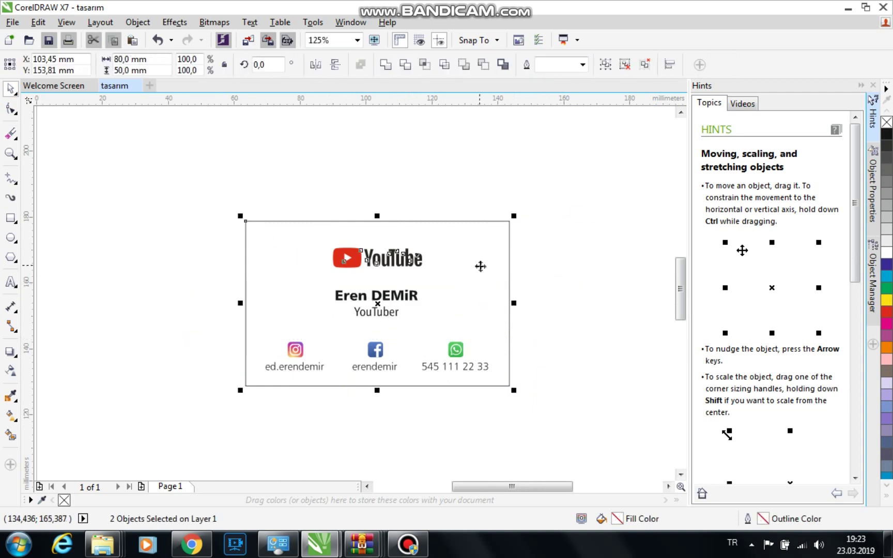
{"action": "left_click", "coordinate": [419, 433]}
{"action": "scroll", "coordinate": [418, 435], "scroll_direction": "down", "scroll_amount": 1}
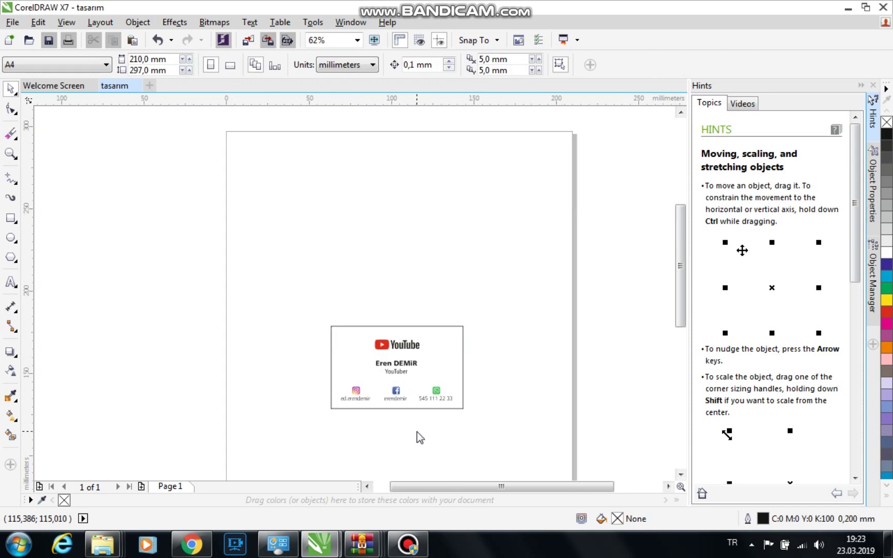
{"action": "key", "text": "z"}
{"action": "left_click_drag", "start_coordinate": [320, 316], "coordinate": [477, 409]}
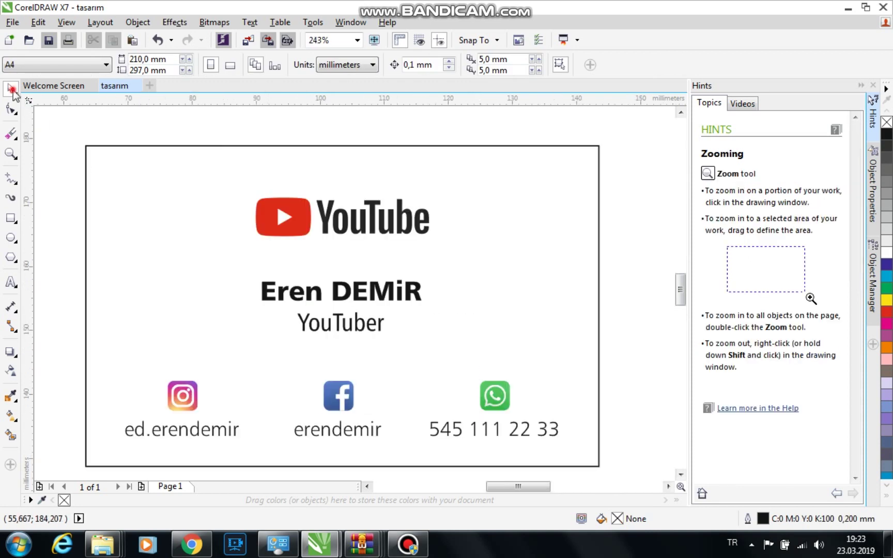
{"action": "left_click", "coordinate": [377, 292]}
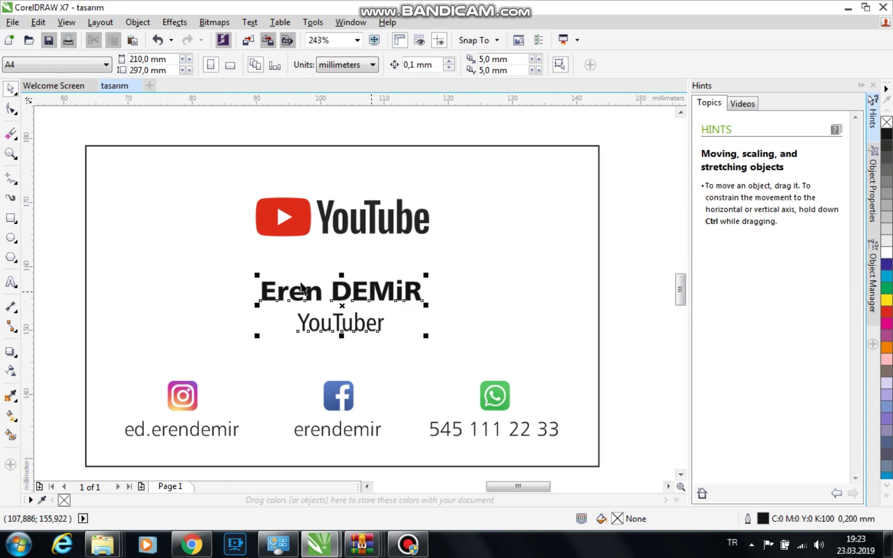
{"action": "left_click", "coordinate": [538, 209]}
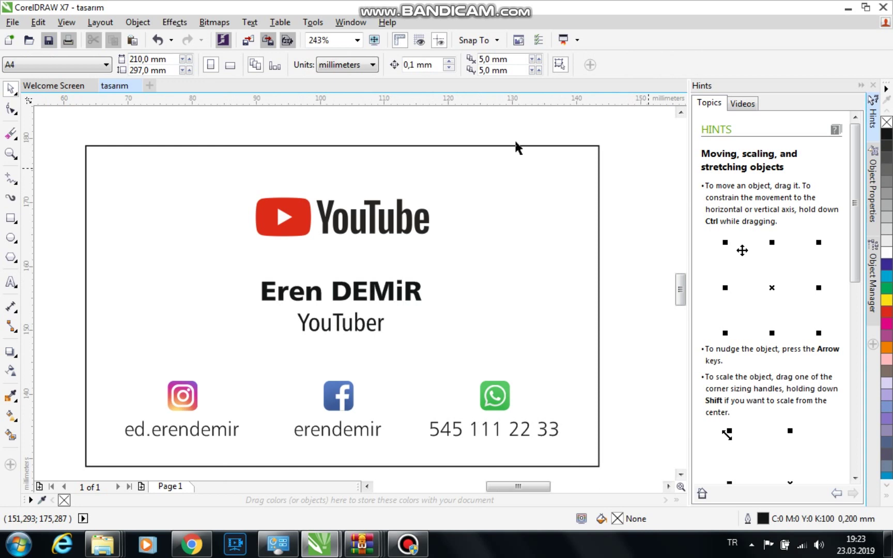
{"action": "left_click_drag", "start_coordinate": [657, 247], "coordinate": [162, 344]}
{"action": "left_click_drag", "start_coordinate": [56, 169], "coordinate": [493, 279]}
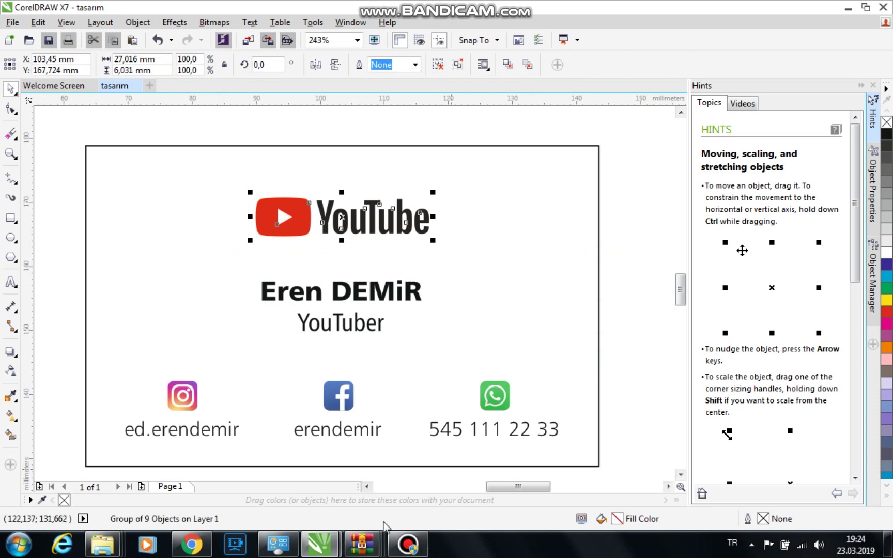
{"action": "left_click", "coordinate": [413, 549]}
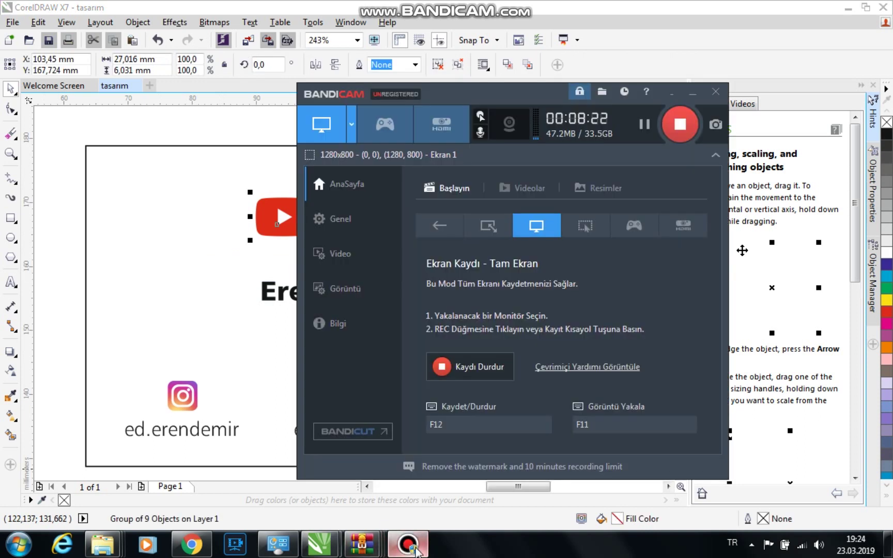
{"action": "left_click", "coordinate": [415, 550]}
{"action": "mouse_move", "coordinate": [62, 176]}
{"action": "left_mouse_down"}
{"action": "mouse_move", "coordinate": [475, 253]}
{"action": "mouse_move", "coordinate": [467, 254]}
{"action": "left_mouse_up"}
{"action": "left_click", "coordinate": [646, 344]}
{"action": "left_click_drag", "start_coordinate": [651, 343], "coordinate": [416, 482]}
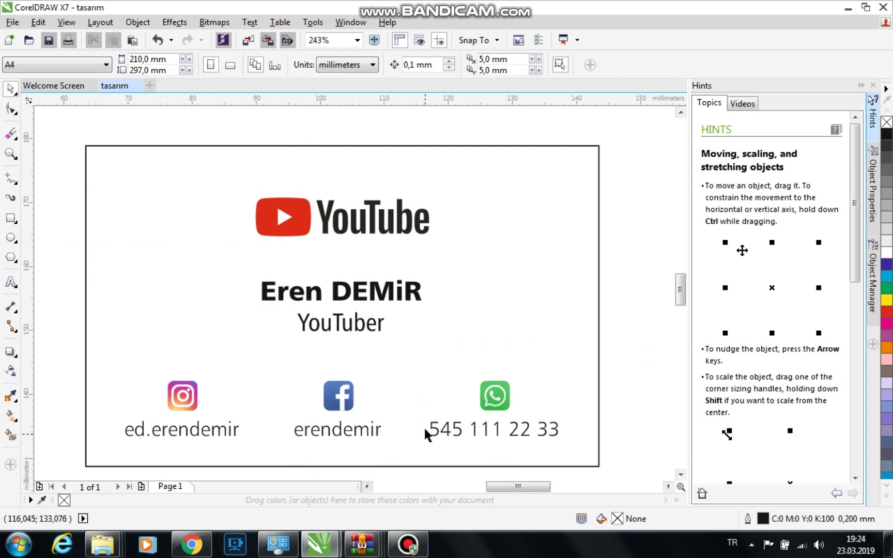
{"action": "scroll", "coordinate": [285, 296], "scroll_direction": "down", "scroll_amount": 2}
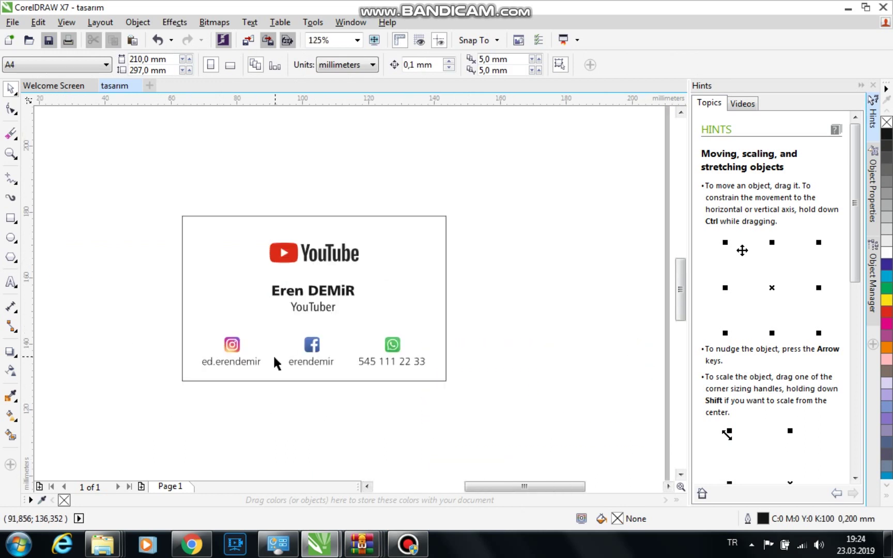
{"action": "scroll", "coordinate": [274, 357], "scroll_direction": "up", "scroll_amount": 2}
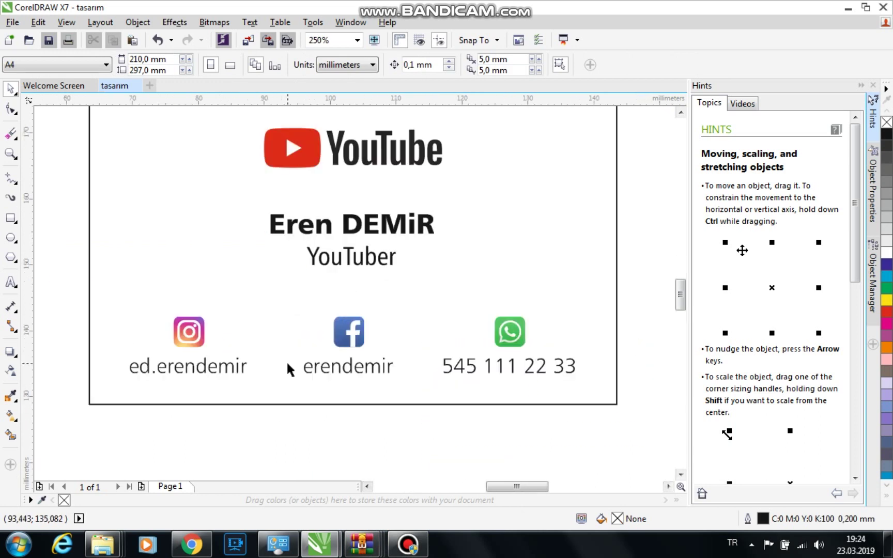
{"action": "left_click", "coordinate": [355, 331]}
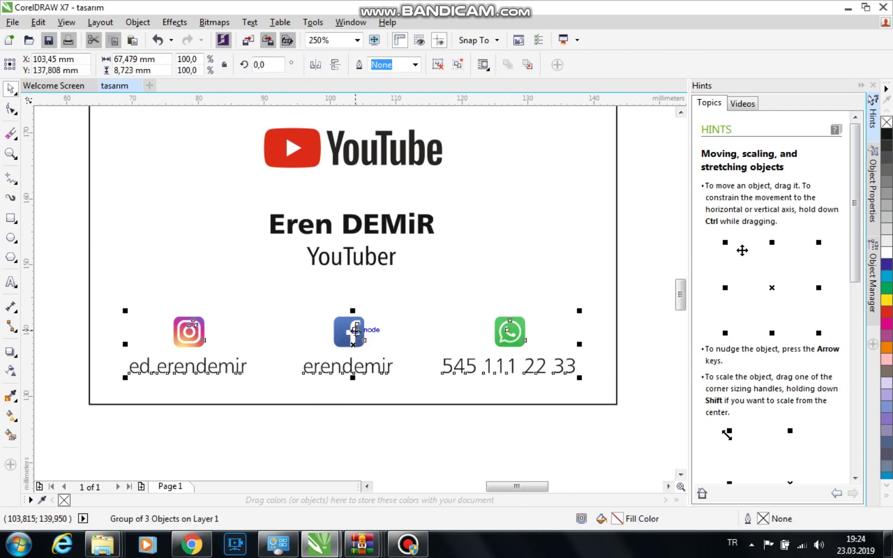
{"action": "left_click", "coordinate": [329, 420]}
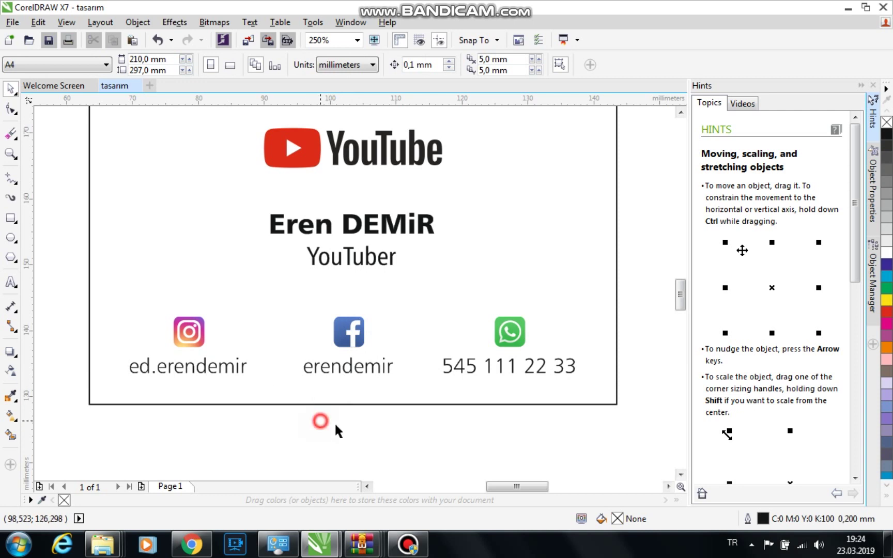
Re-centre the shifted Eren DEMiR and YouTuber block horizontally on the card with C.
{"action": "left_click_drag", "start_coordinate": [644, 188], "coordinate": [263, 282]}
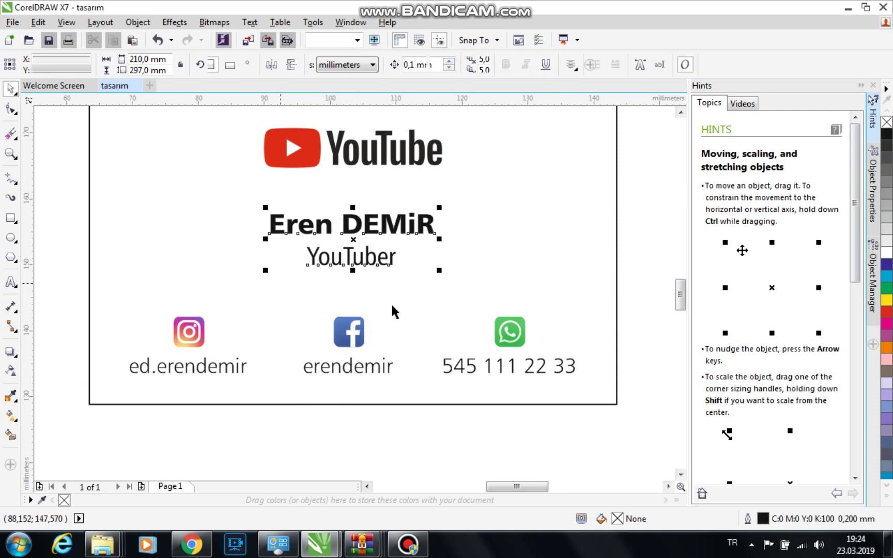
{"action": "scroll", "coordinate": [385, 303], "scroll_direction": "down", "scroll_amount": 1}
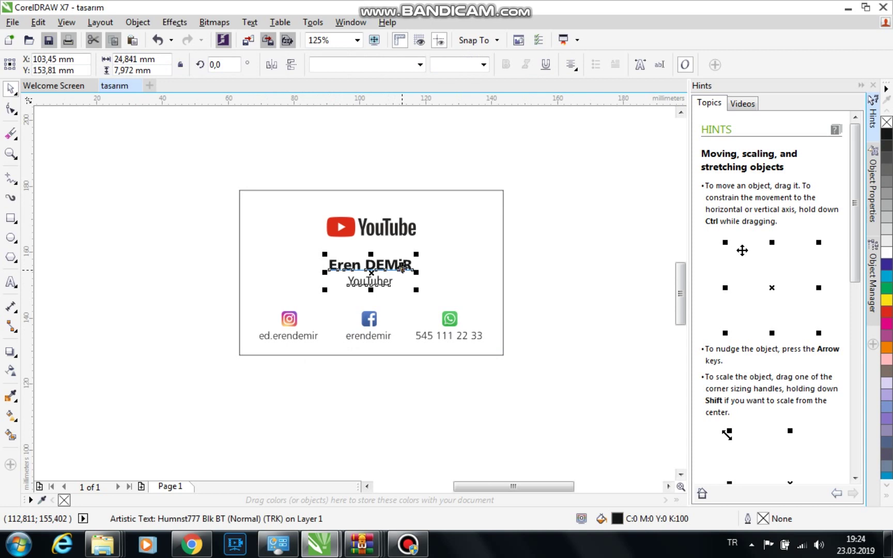
{"action": "left_click_drag", "start_coordinate": [371, 271], "coordinate": [467, 284]}
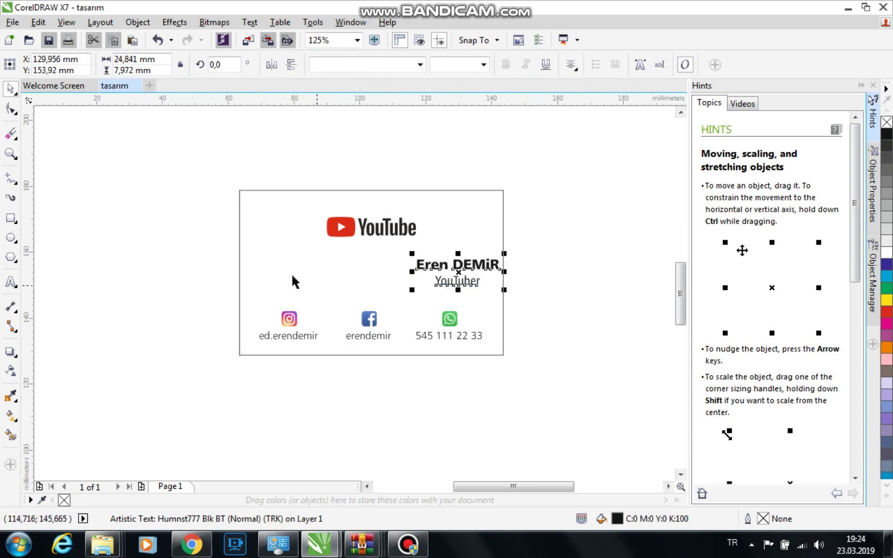
{"action": "left_click", "coordinate": [256, 196], "text": "shift"}
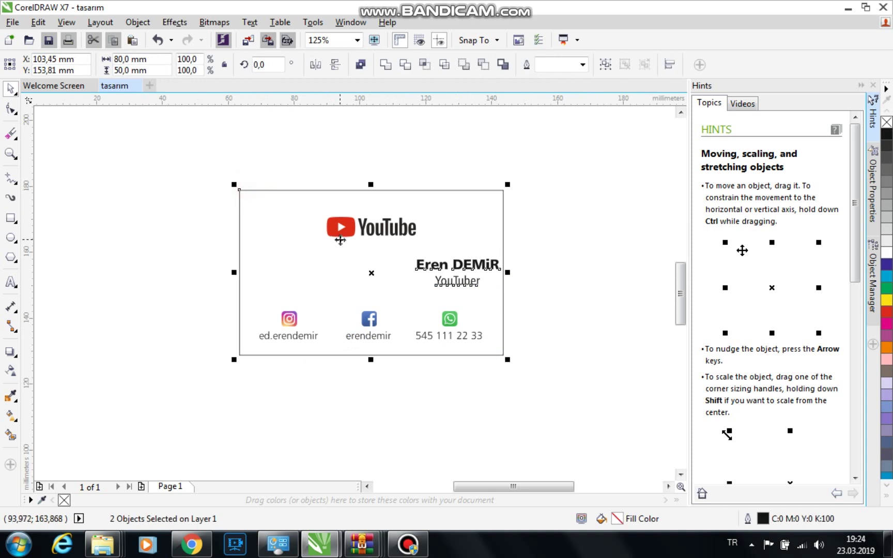
{"action": "key", "text": "c"}
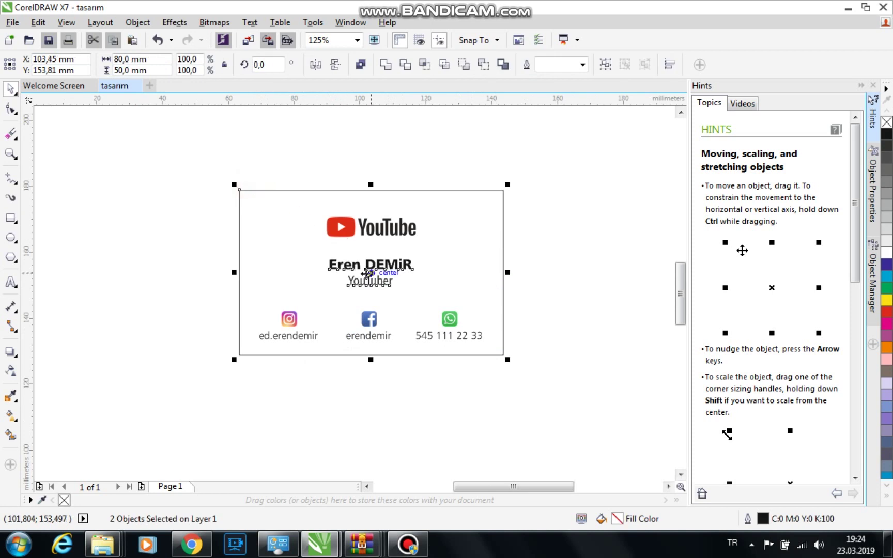
{"action": "left_click", "coordinate": [194, 257]}
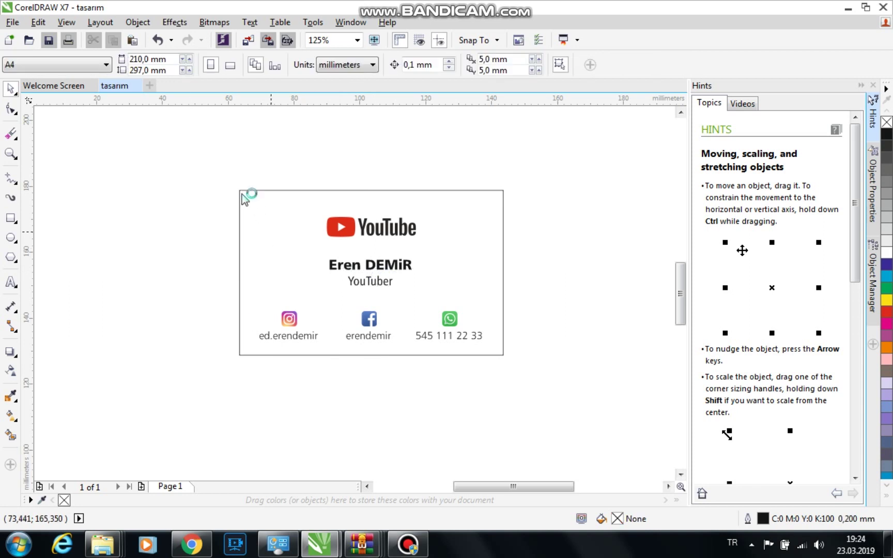
{"action": "left_click_drag", "start_coordinate": [231, 181], "coordinate": [517, 362]}
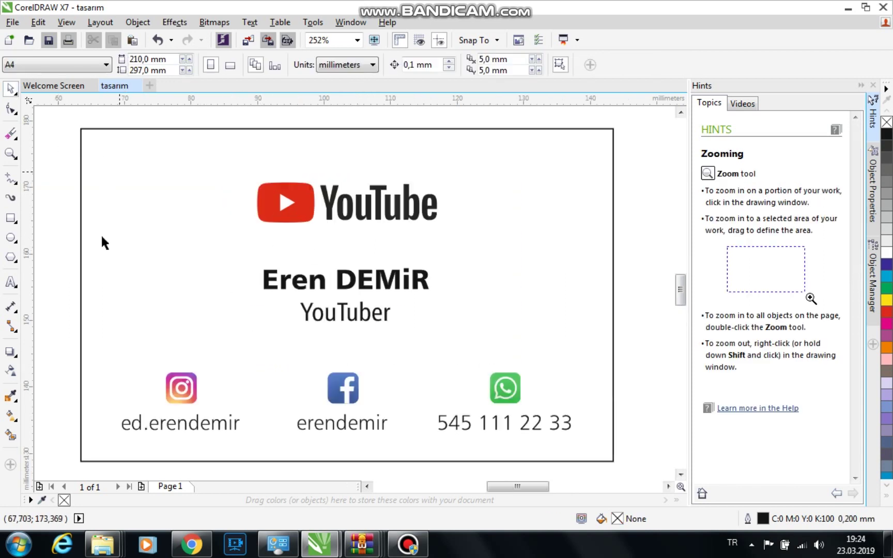
Leave a smaller copy of the card's outline rectangle inside the card.
{"action": "left_click", "coordinate": [342, 286]}
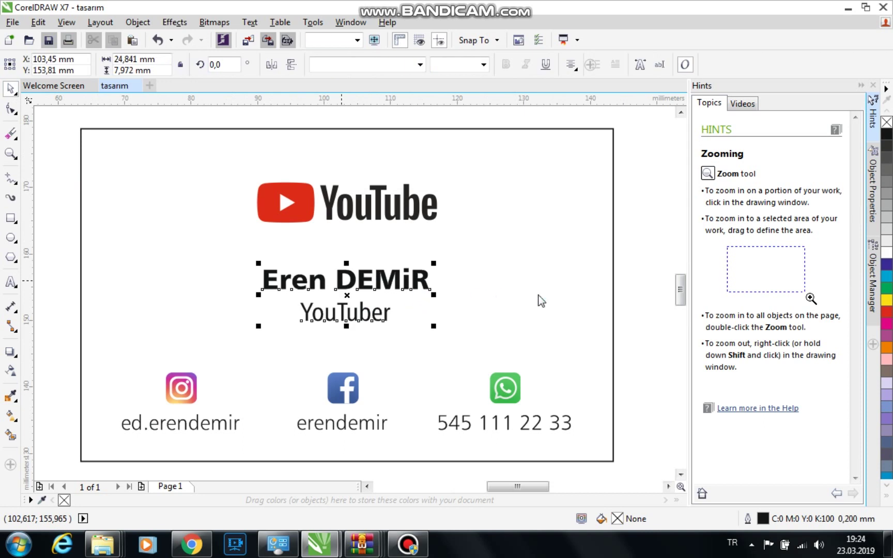
{"action": "key", "text": "F3"}
{"action": "left_click", "coordinate": [614, 286]}
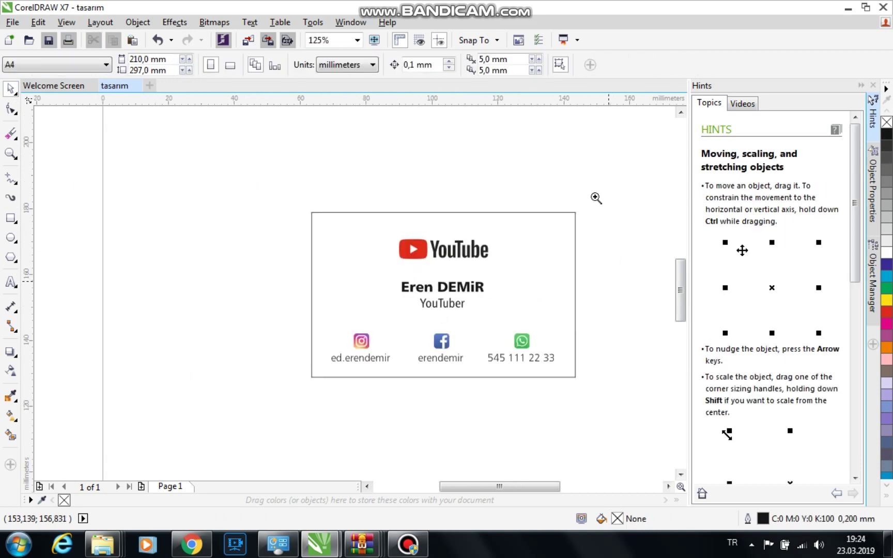
{"action": "left_click_drag", "start_coordinate": [597, 252], "coordinate": [295, 392]}
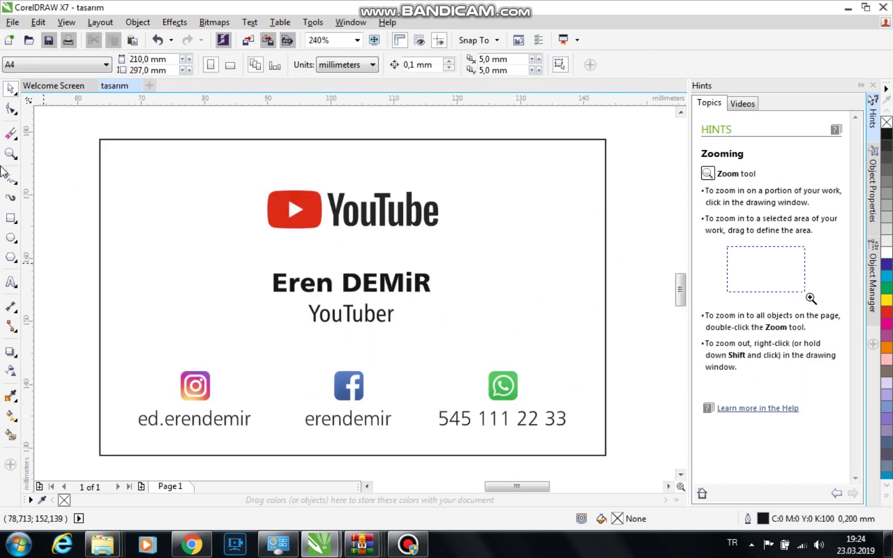
{"action": "left_click", "coordinate": [116, 140]}
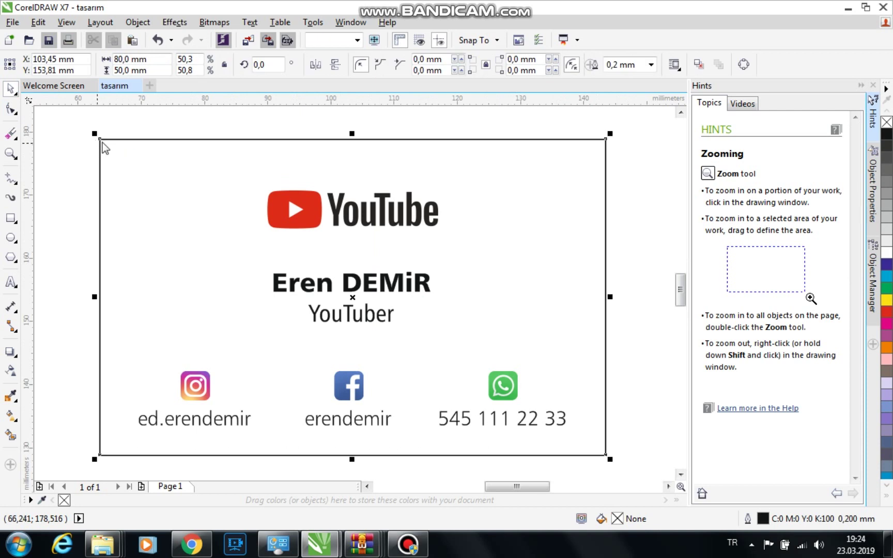
{"action": "left_click_drag", "start_coordinate": [93, 133], "coordinate": [133, 150]}
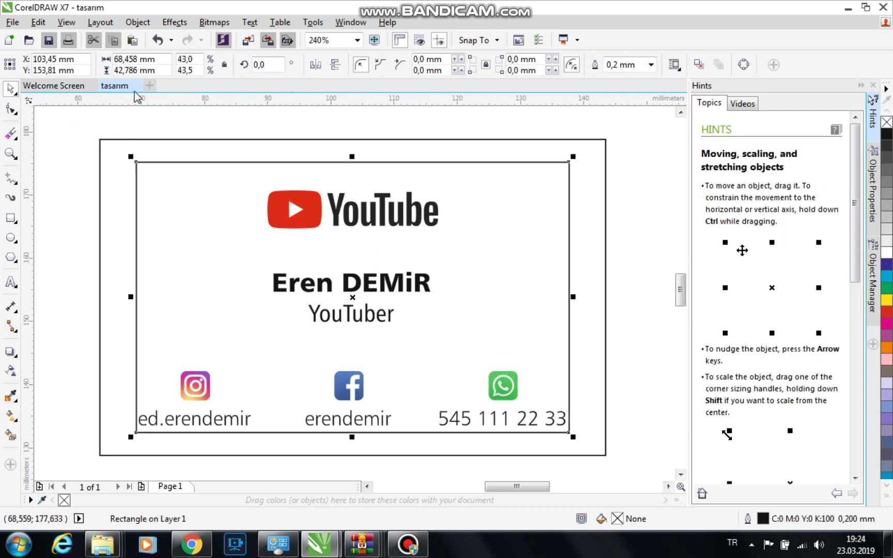
Try sizing the inner rectangle to 60 by 35, then undo the accidental tall stretch.
{"action": "double_click", "coordinate": [141, 58]}
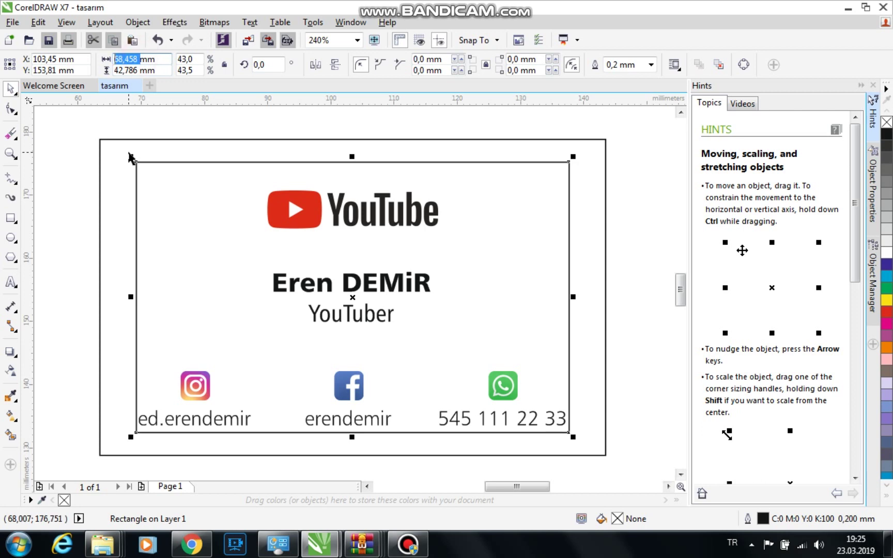
{"action": "type", "text": "60"}
{"action": "key", "text": "Tab"}
{"action": "type", "text": "35"}
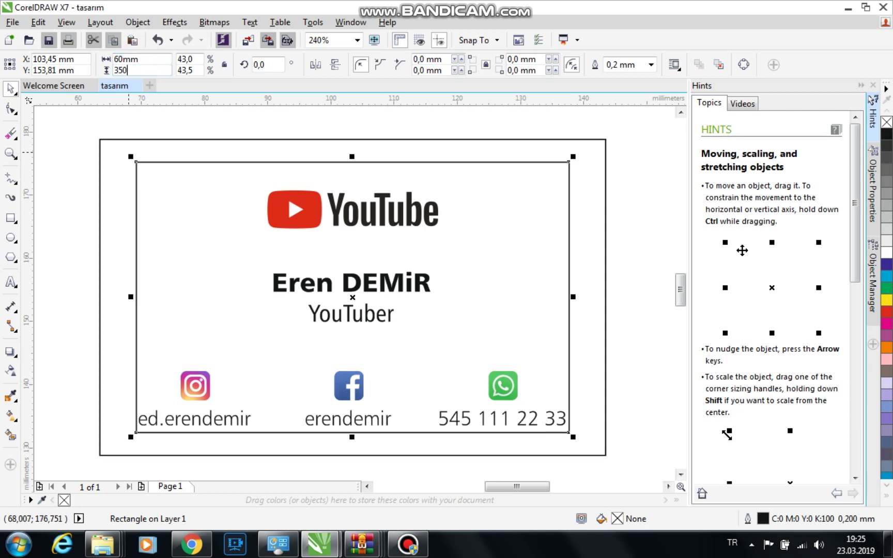
{"action": "left_click", "coordinate": [85, 222]}
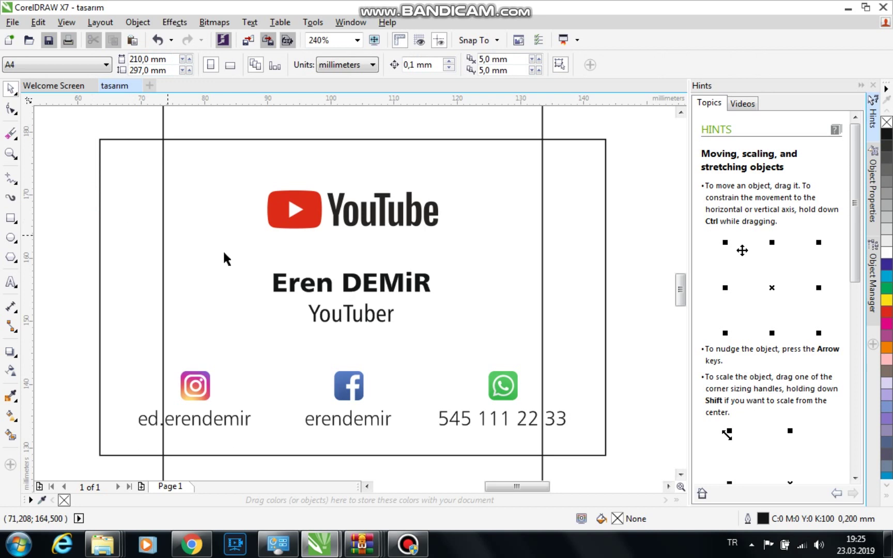
{"action": "scroll", "coordinate": [223, 250], "scroll_direction": "down", "scroll_amount": 3}
{"action": "key", "text": "ctrl+z"}
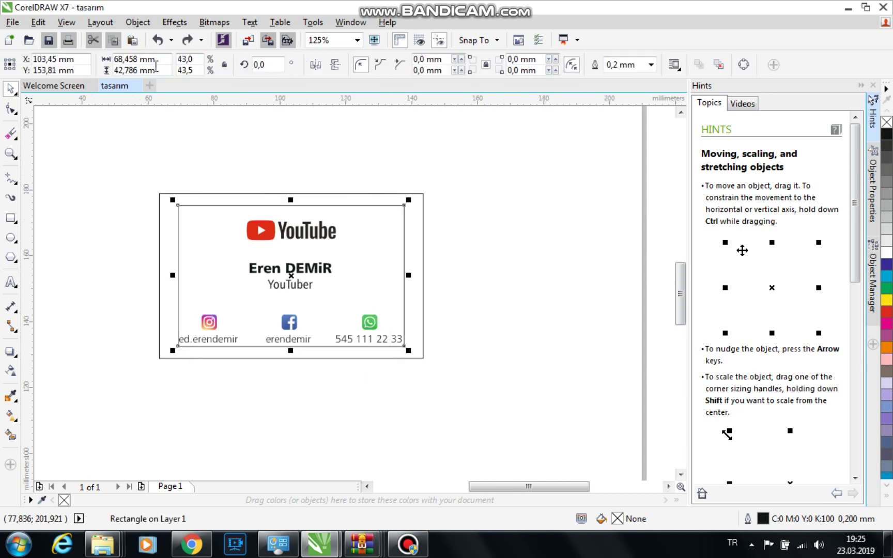
{"action": "left_click", "coordinate": [257, 141]}
Switch the document units to centimetres.
{"action": "left_click", "coordinate": [354, 66]}
{"action": "left_click", "coordinate": [493, 202]}
{"action": "left_click", "coordinate": [346, 65]}
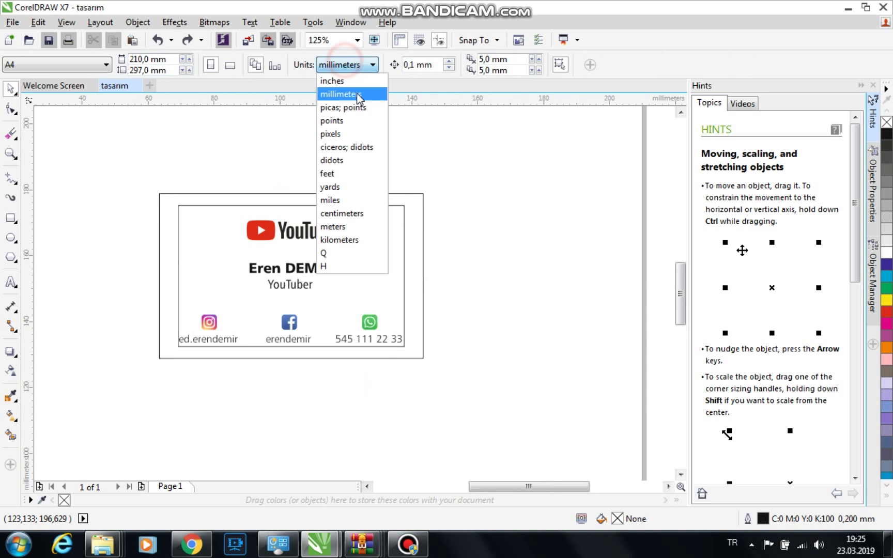
{"action": "left_click", "coordinate": [364, 210]}
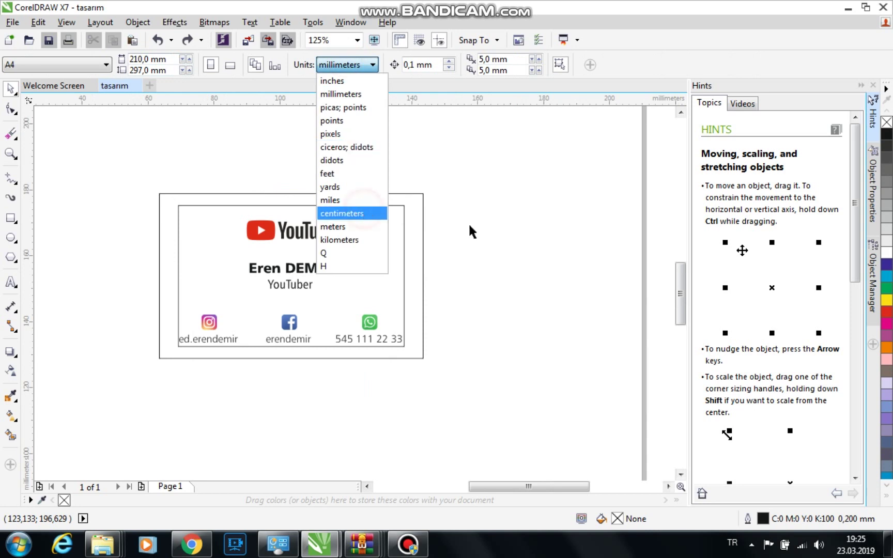
Resize the inner rectangle to 6 by 3.5 cm.
{"action": "left_click", "coordinate": [383, 222]}
{"action": "left_click", "coordinate": [412, 227], "text": "shift"}
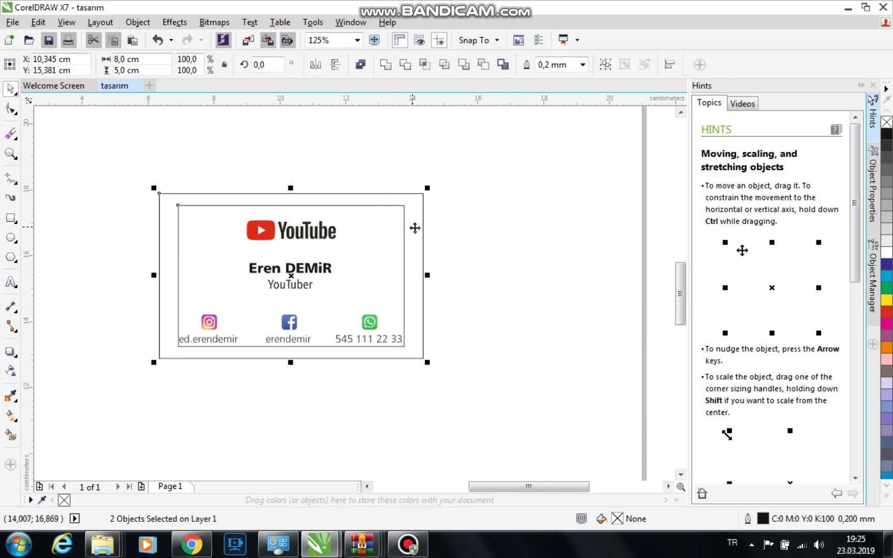
{"action": "left_click", "coordinate": [490, 243]}
{"action": "left_click", "coordinate": [404, 218]}
{"action": "triple_click", "coordinate": [149, 63]}
{"action": "type", "text": "6"}
{"action": "key", "text": "Tab"}
{"action": "type", "text": "3"}
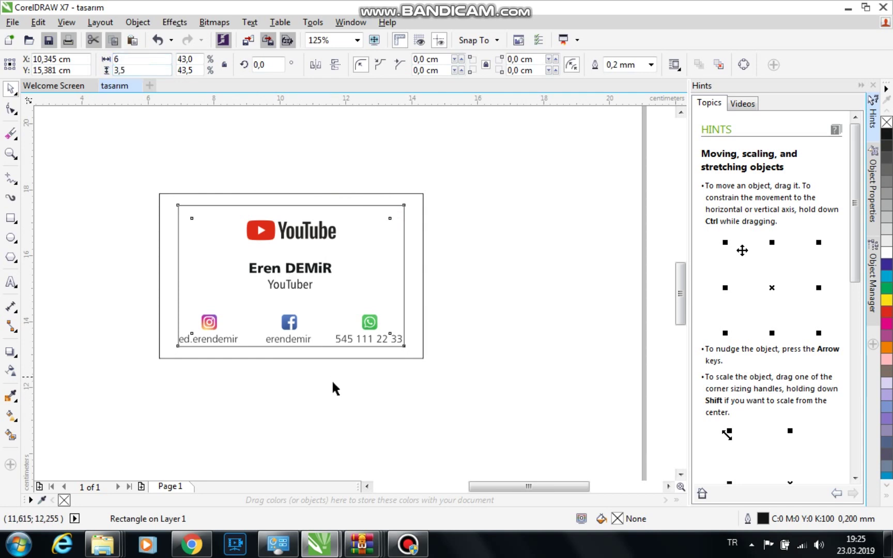
{"action": "key", "text": "Return"}
{"action": "left_click", "coordinate": [331, 382]}
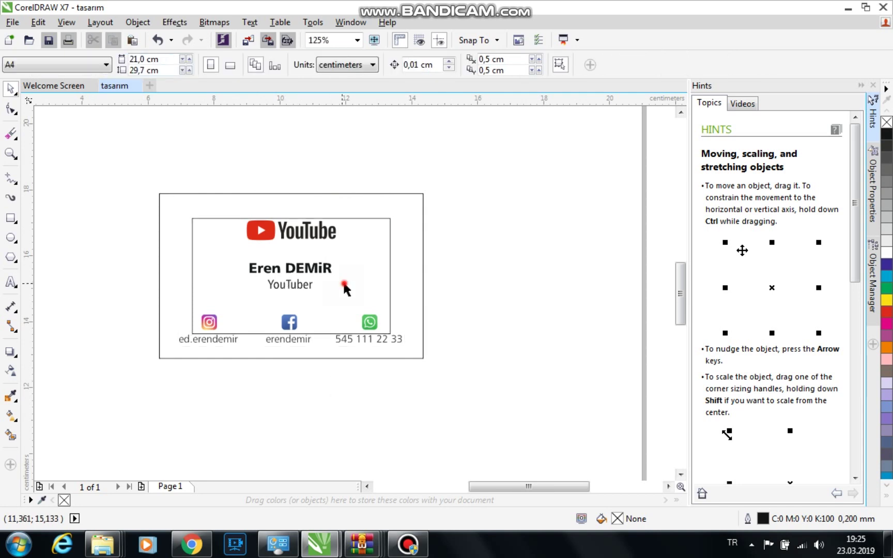
Shrink the social icons and labels to fit the inner margin, then delete the inner rectangle.
{"action": "left_click", "coordinate": [345, 286]}
{"action": "left_click", "coordinate": [105, 198]}
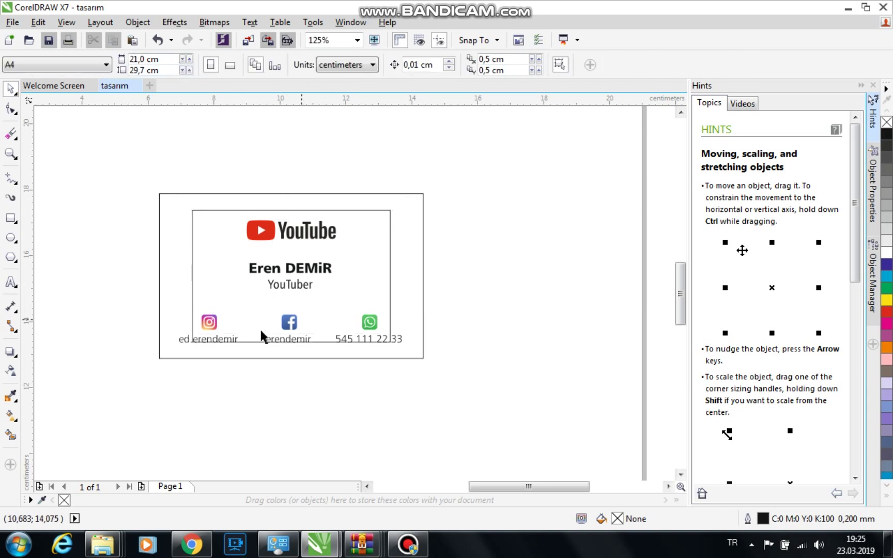
{"action": "left_click_drag", "start_coordinate": [170, 393], "coordinate": [425, 313]}
{"action": "left_click_drag", "start_coordinate": [402, 348], "coordinate": [393, 347]}
{"action": "left_click", "coordinate": [323, 393]}
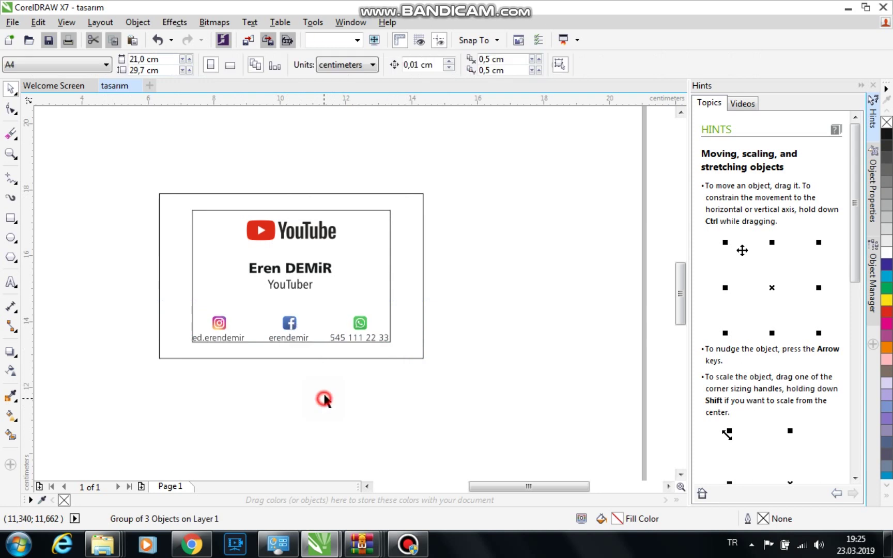
{"action": "left_click", "coordinate": [370, 255]}
{"action": "key", "text": "Delete"}
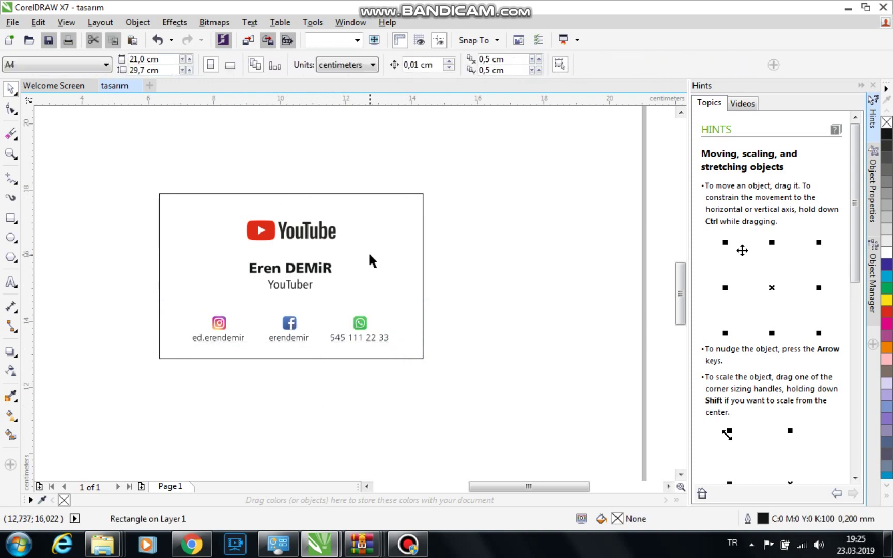
Group the YouTube logo, name block and contact row with Ctrl+G.
{"action": "key", "text": "z"}
{"action": "left_click_drag", "start_coordinate": [458, 178], "coordinate": [142, 383]}
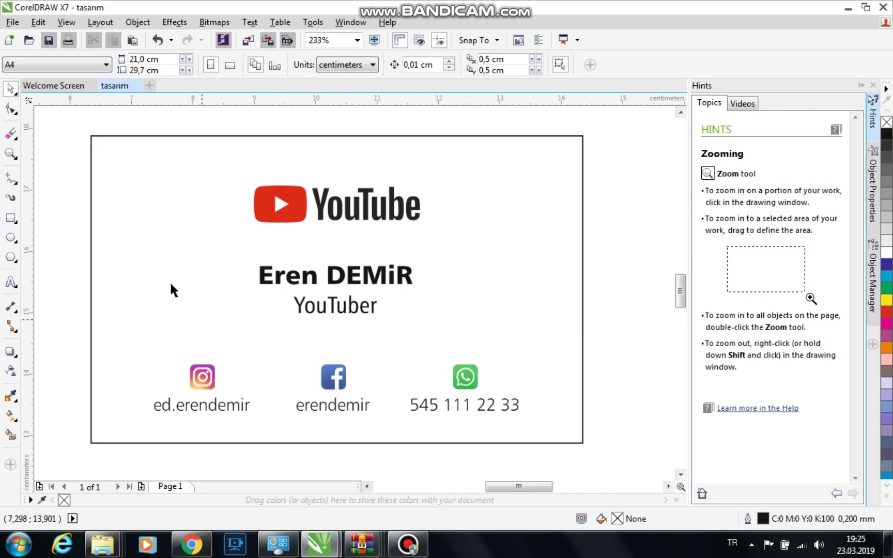
{"action": "left_click_drag", "start_coordinate": [57, 142], "coordinate": [566, 426]}
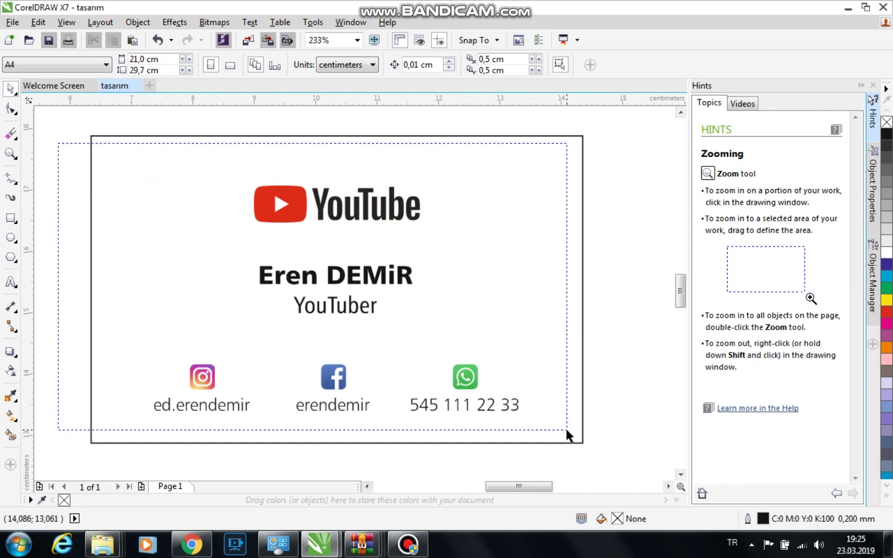
{"action": "key", "text": "ctrl+g"}
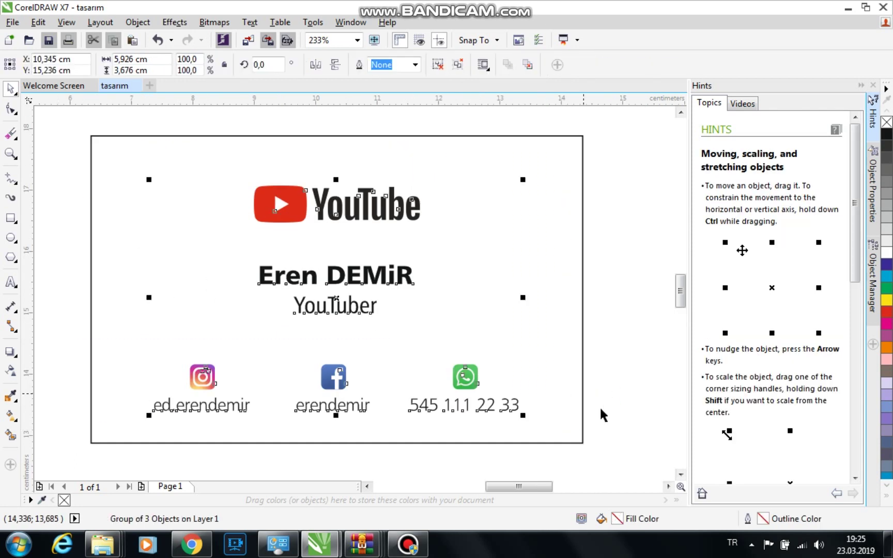